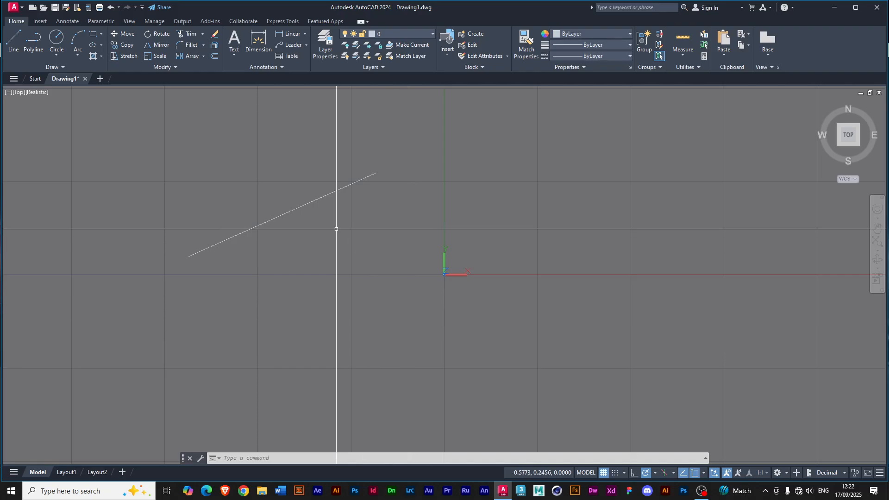
mouse_move(340, 188)
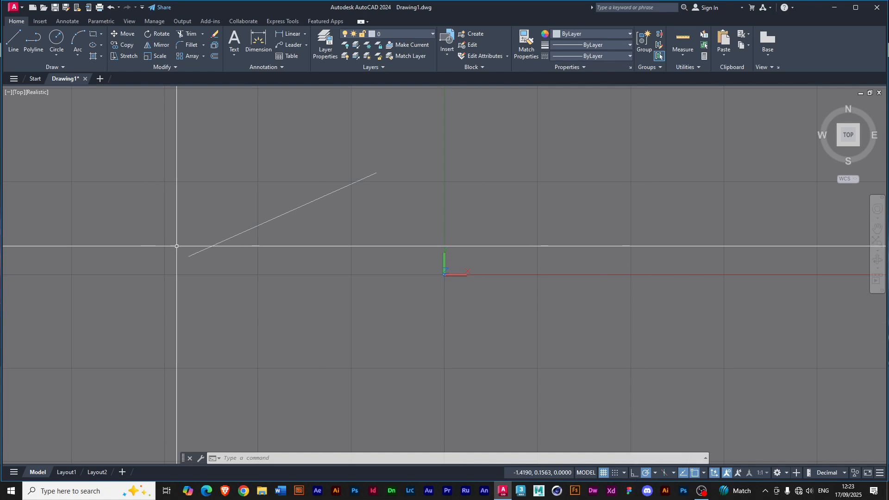
type("l")
key("Return")
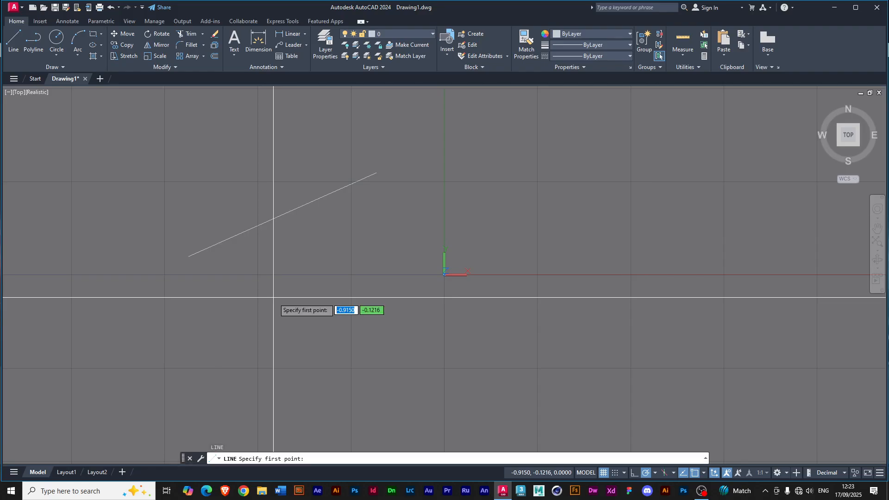
left_click(176, 301)
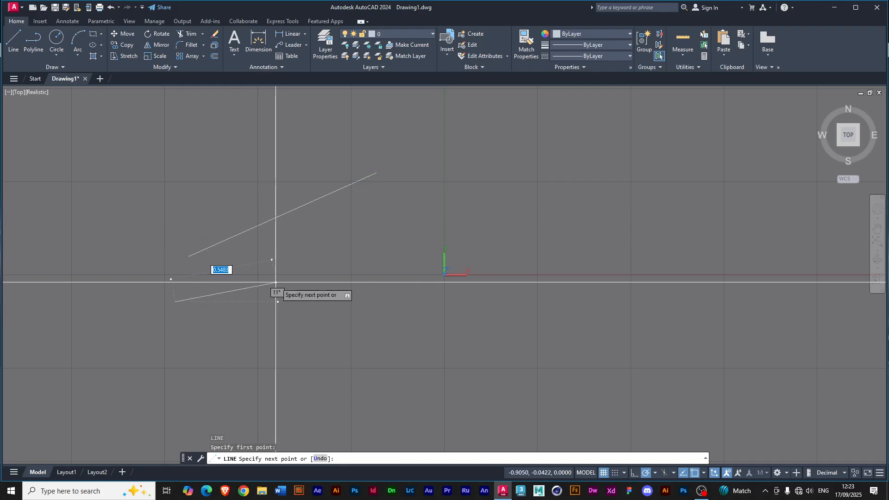
key("Escape")
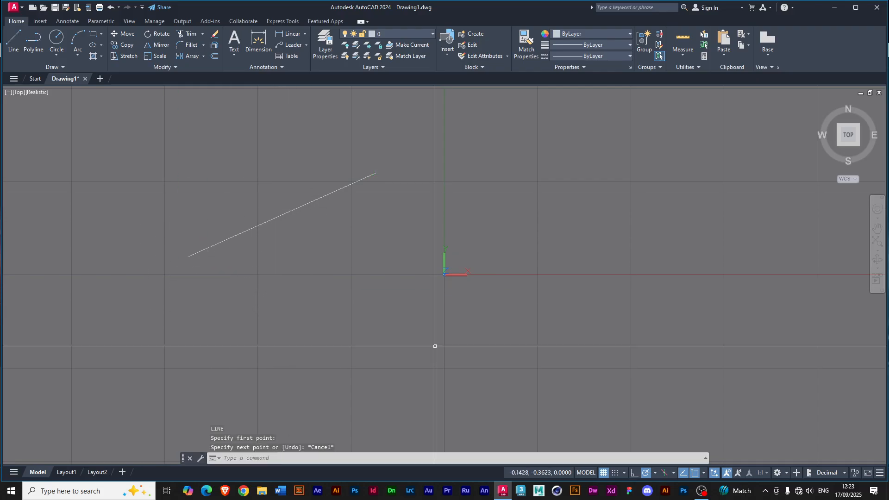
- Turn on Ortho mode and draw a horizontal line 10 units long, starting just below the slanted line's lower end
left_click(634, 473)
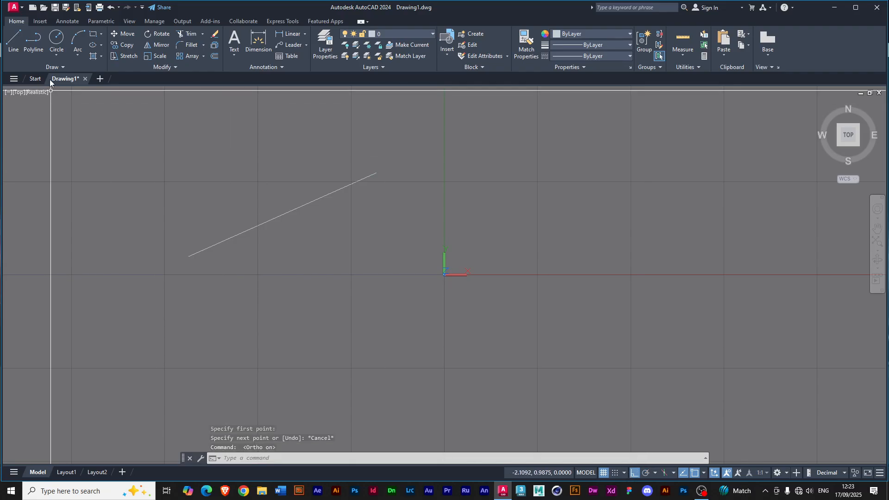
left_click(13, 41)
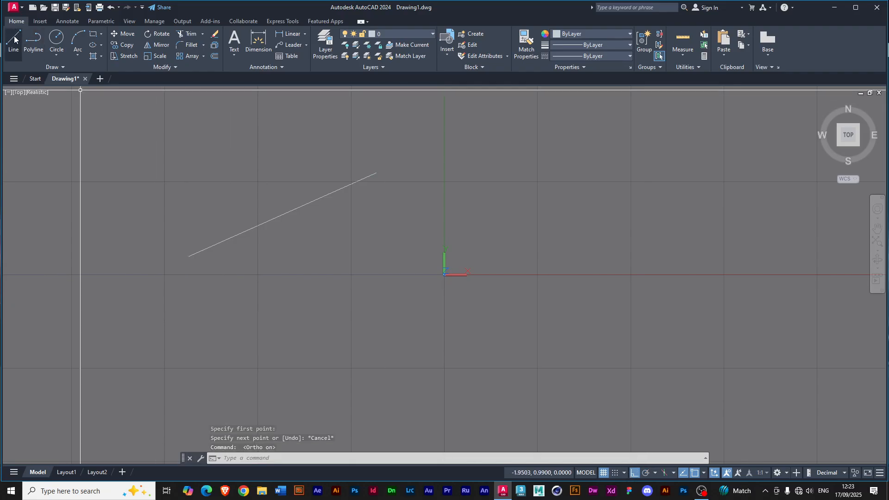
left_click(170, 302)
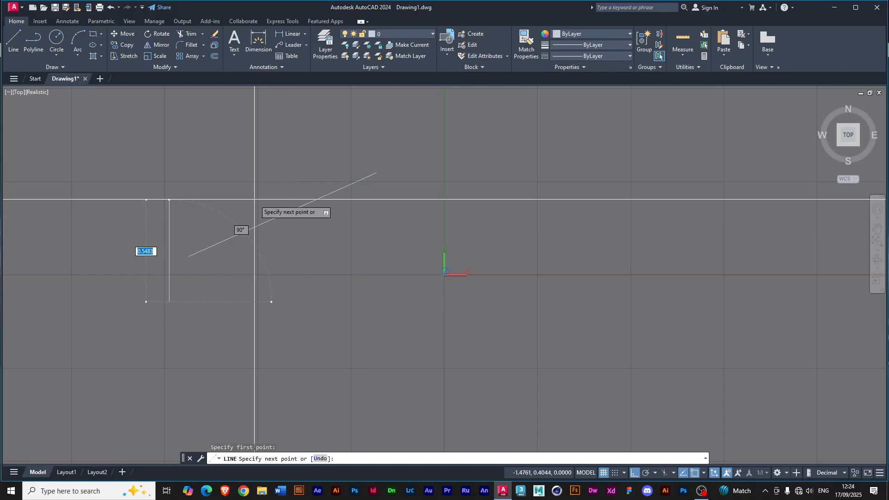
type("10")
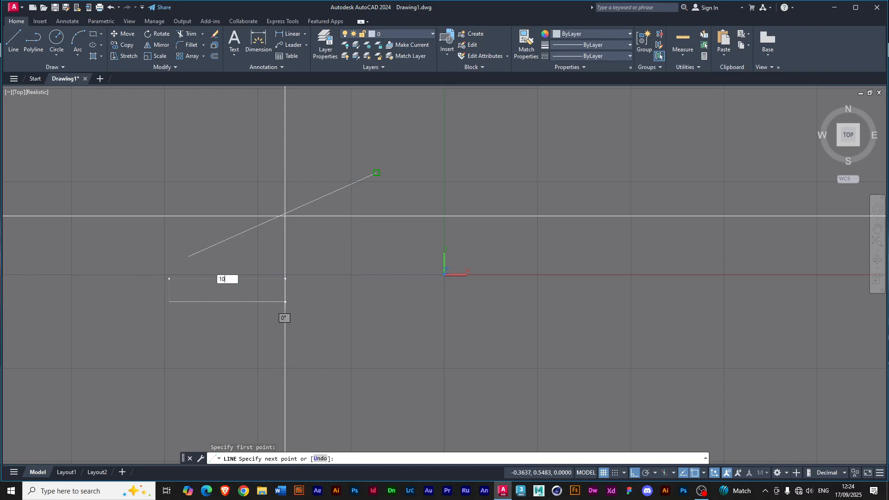
type("@")
key("BackSpace")
key("Return")
- Continue from the line's right end 5 units up and 10 units left, and close the rectangle at the starting point
scroll(285, 216, "down", 6)
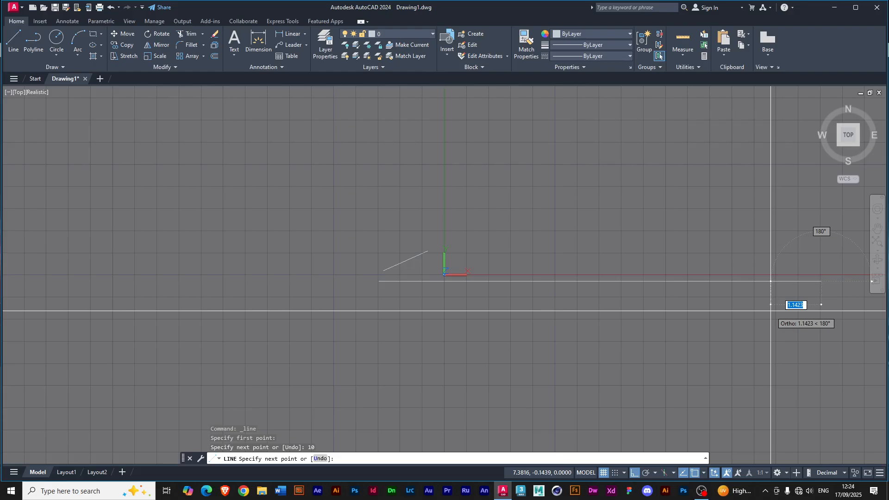
middle_click_drag(770, 307, 632, 312)
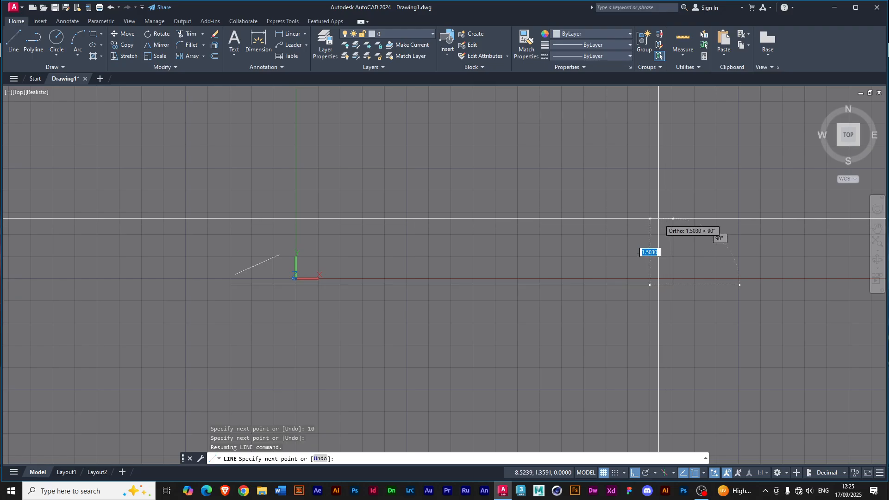
type("5")
key("Return")
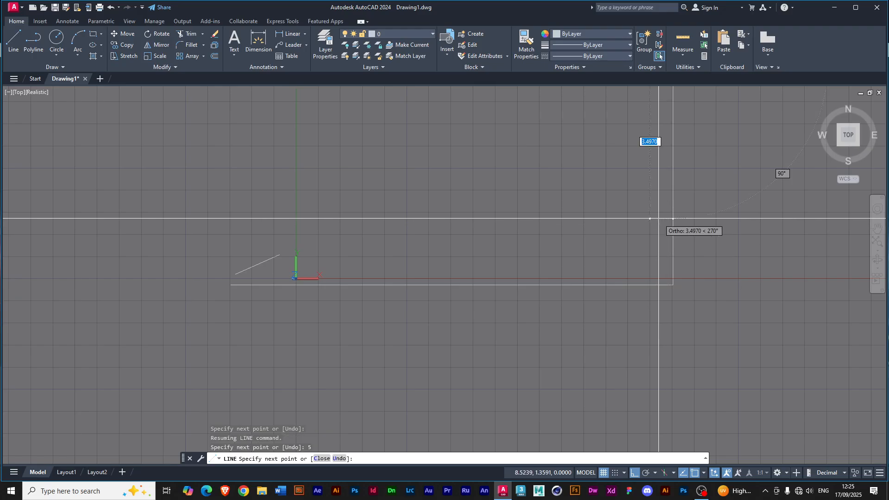
scroll(659, 218, "down", 4)
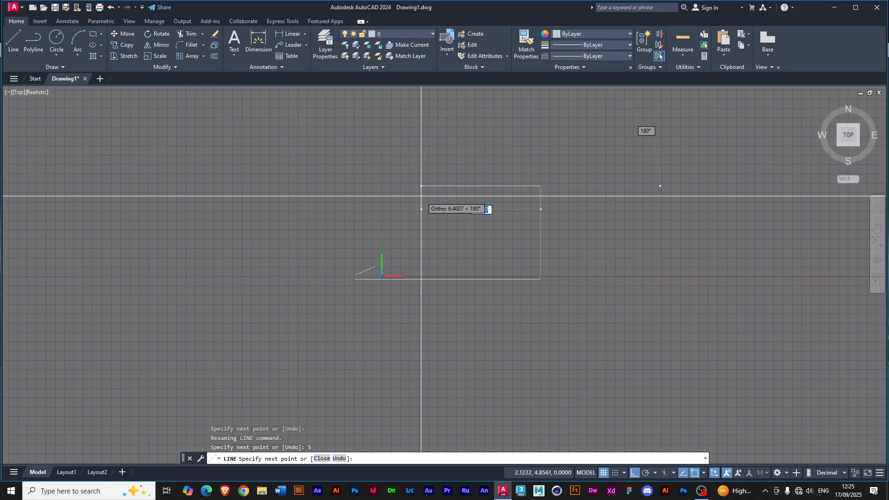
type("10")
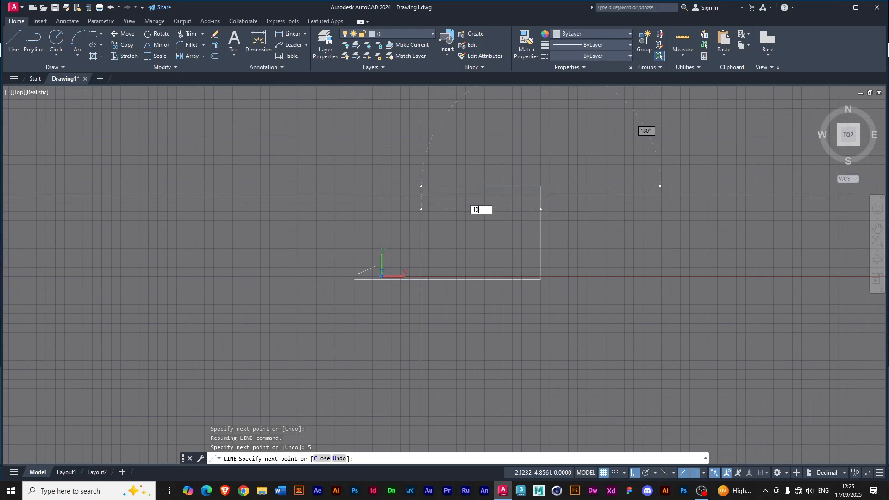
key("Return")
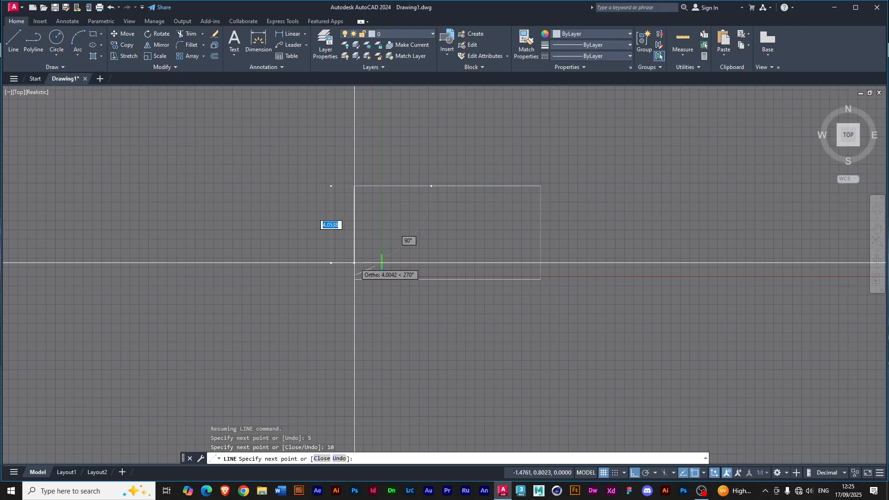
left_click(354, 280)
key("Return")
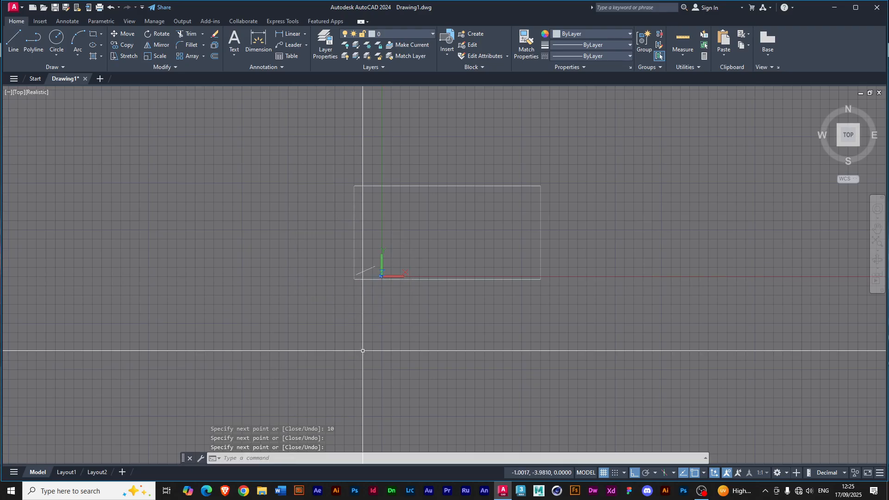
- Delete the slanted line inside the rectangle
scroll(387, 294, "up", 3)
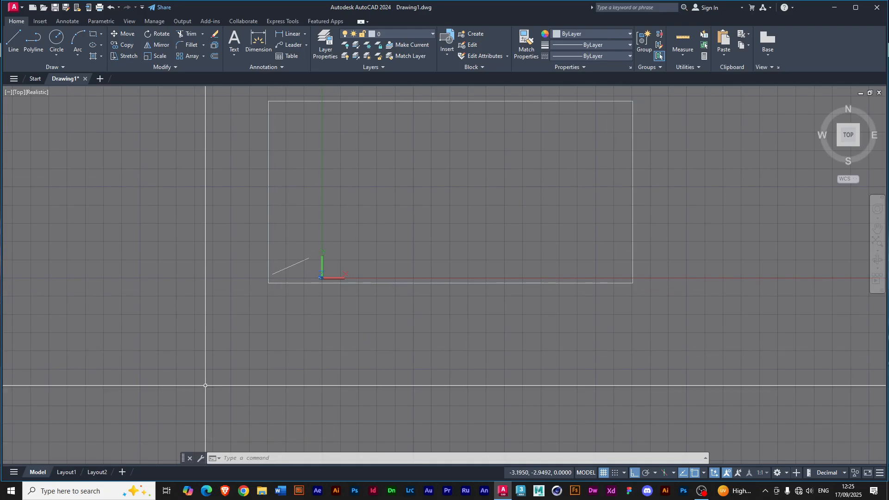
left_click(292, 265)
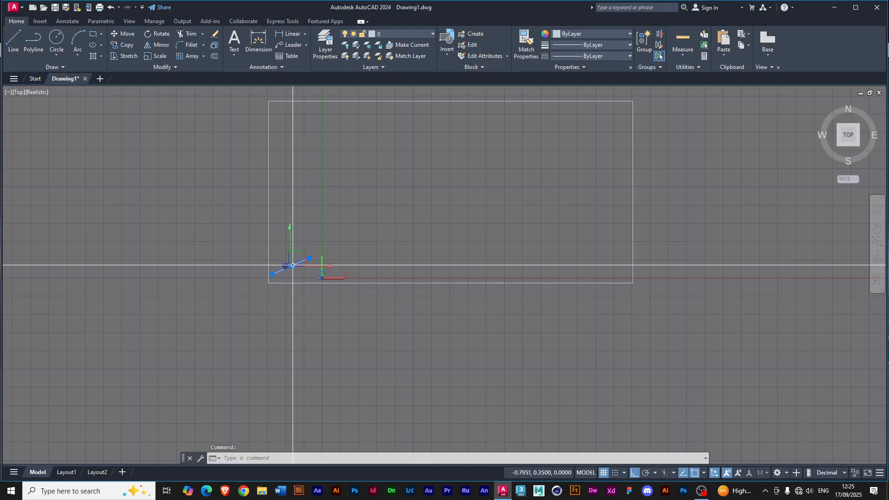
key("Delete")
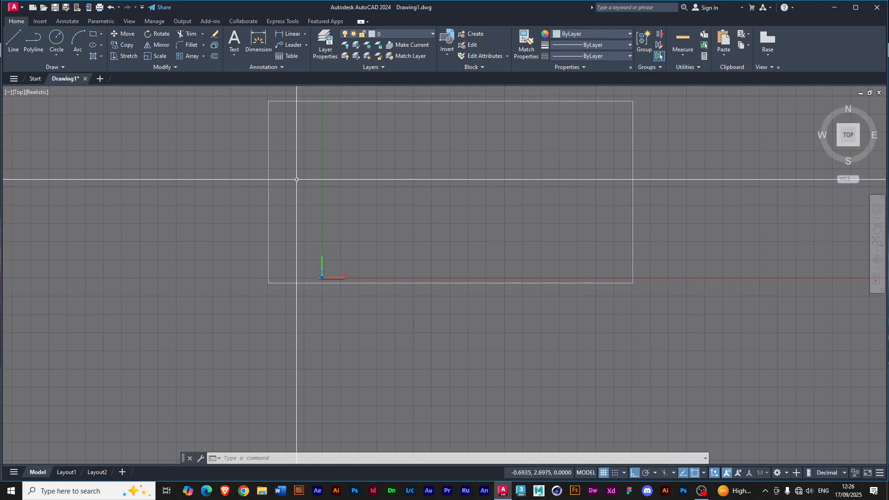
scroll(292, 177, "down", 1)
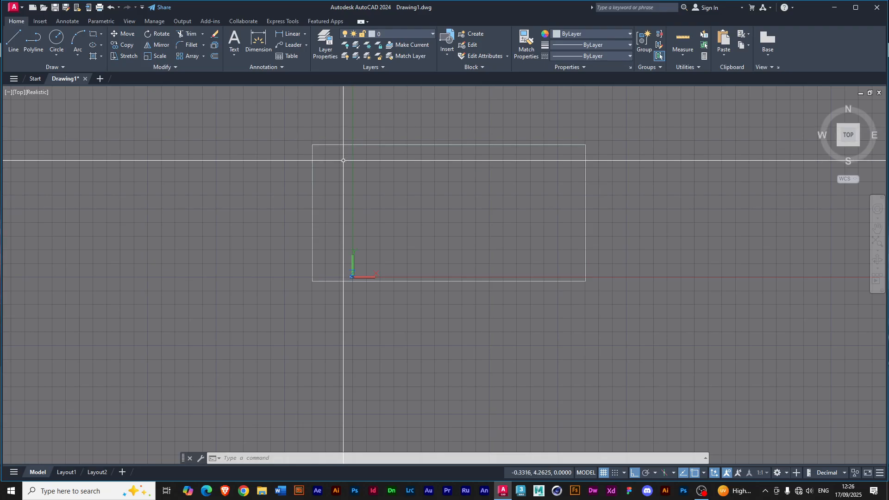
type("p")
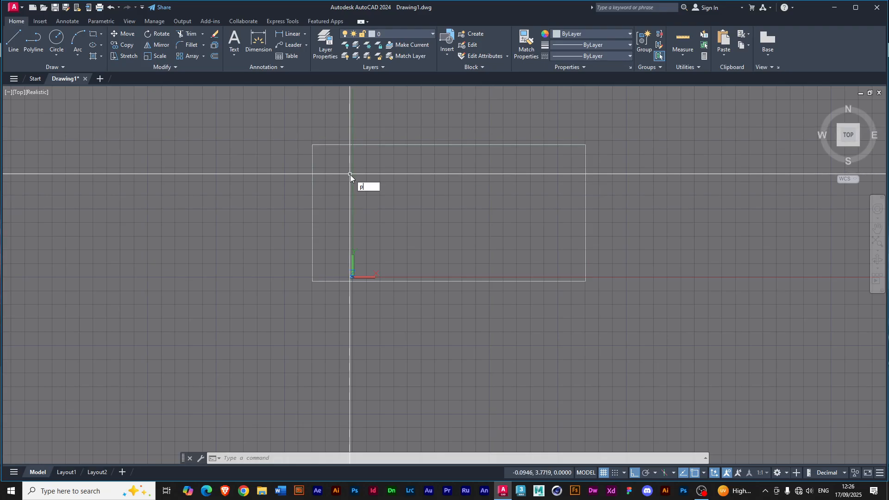
type("ed")
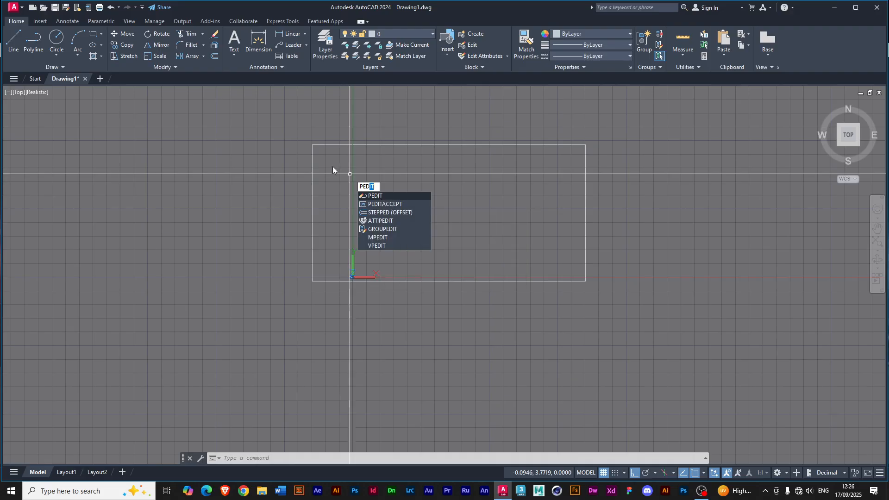
key("Escape")
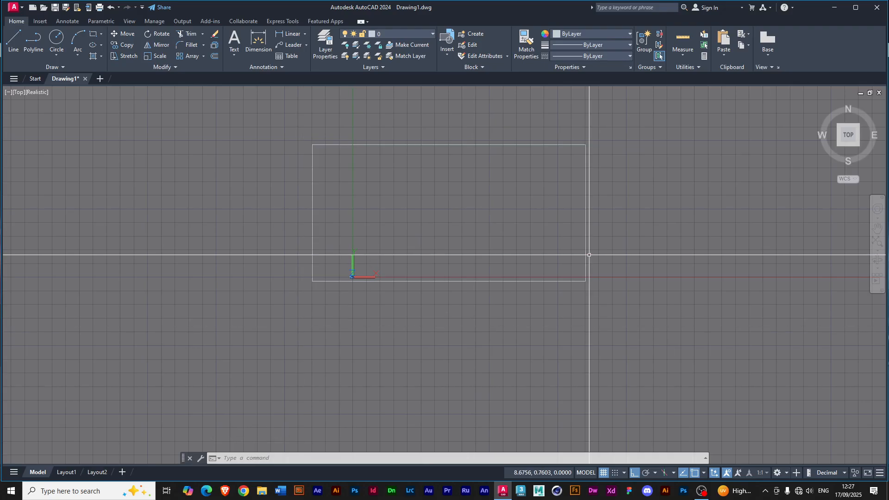
- Draw a horizontal line about 5.3 units long below the rectangle's lower-left corner
left_click(14, 41)
left_click(198, 326)
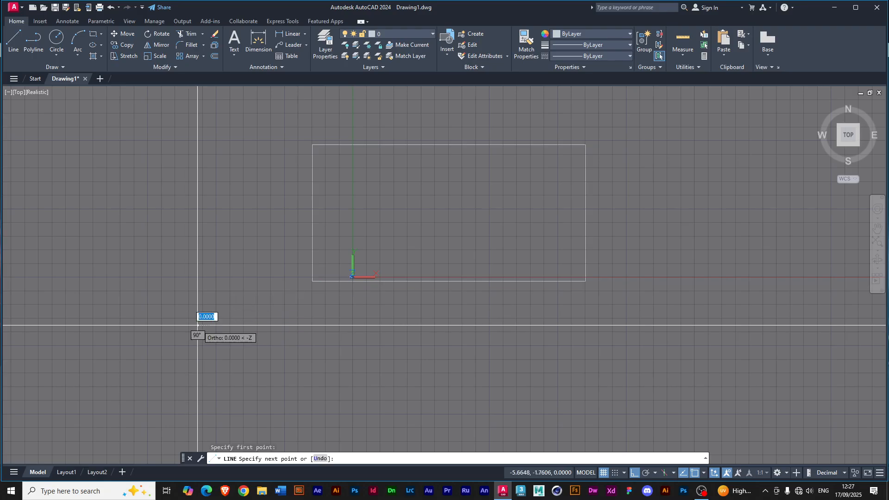
left_click(342, 325)
key("Return")
- Move the new line by its midpoint grip into the rectangle, with Ortho mode turned off
left_click(239, 325)
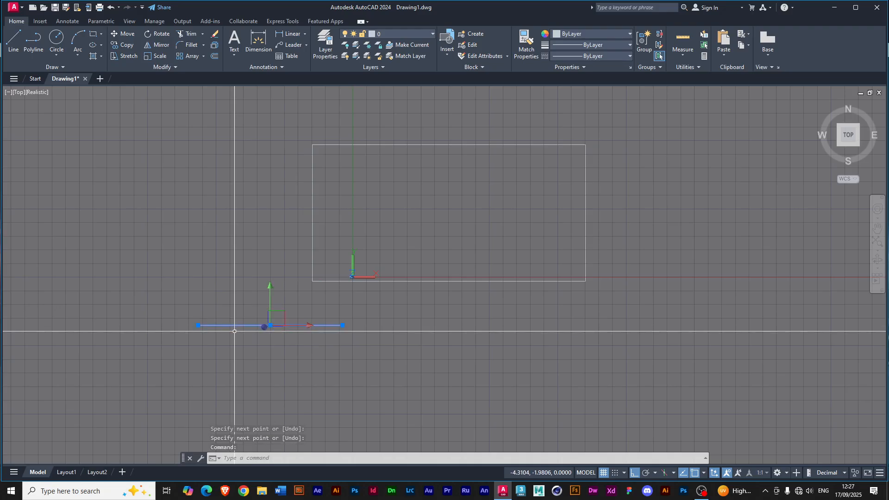
scroll(263, 350, "up", 2)
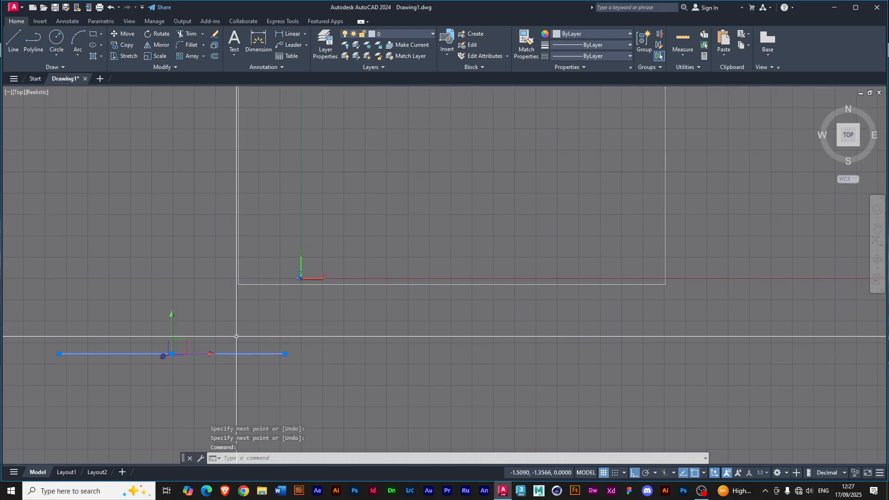
middle_click_drag(141, 375, 229, 356)
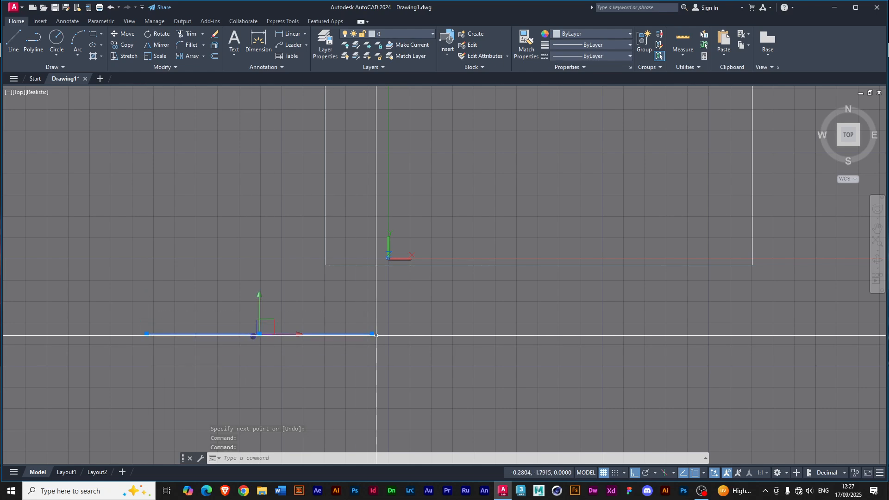
mouse_move(373, 334)
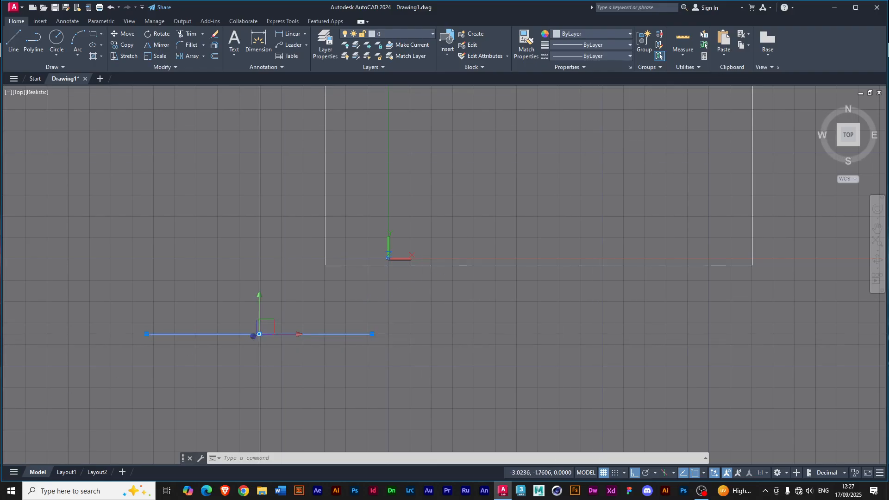
left_click(260, 334)
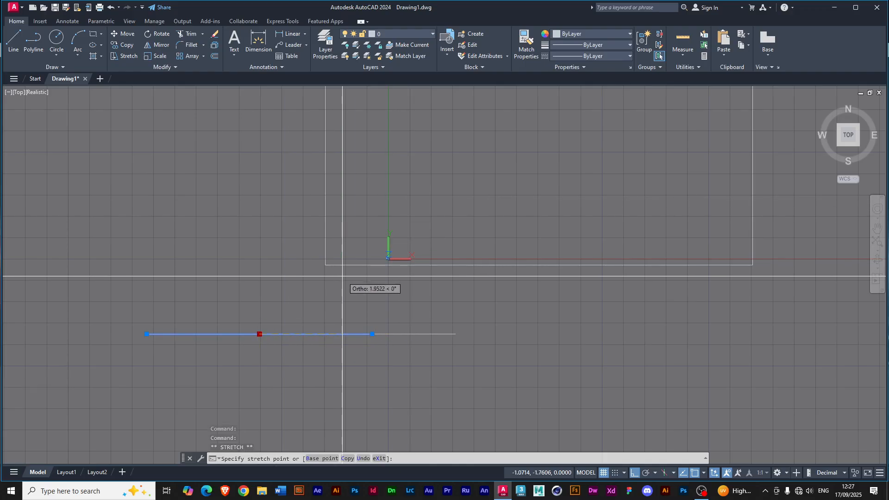
key("F8")
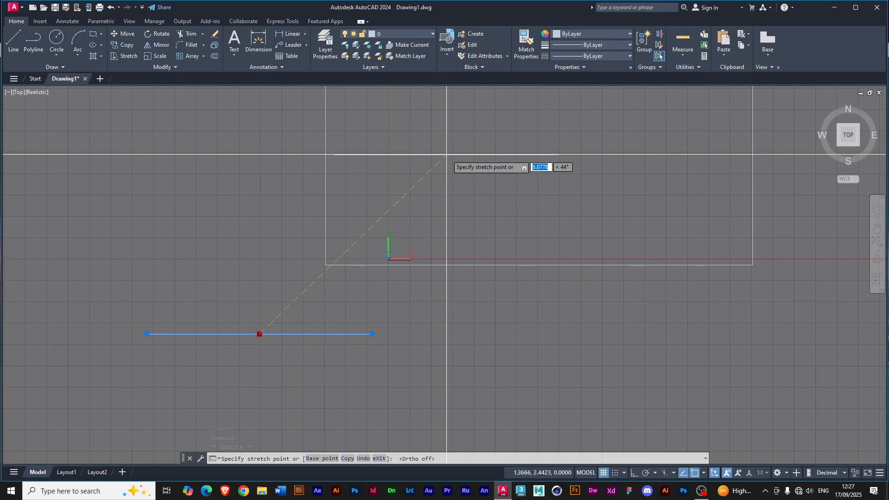
left_click(496, 141)
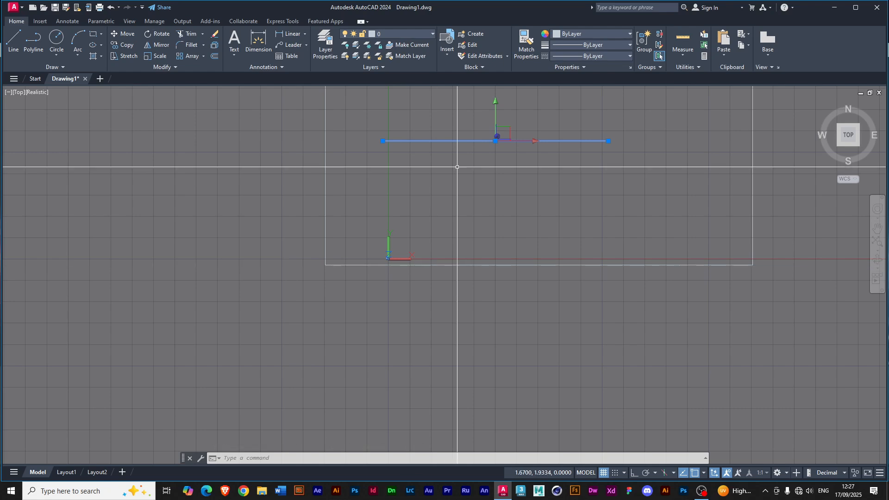
- Shorten the moved line by stretching its right endpoint back to its midpoint
mouse_move(383, 141)
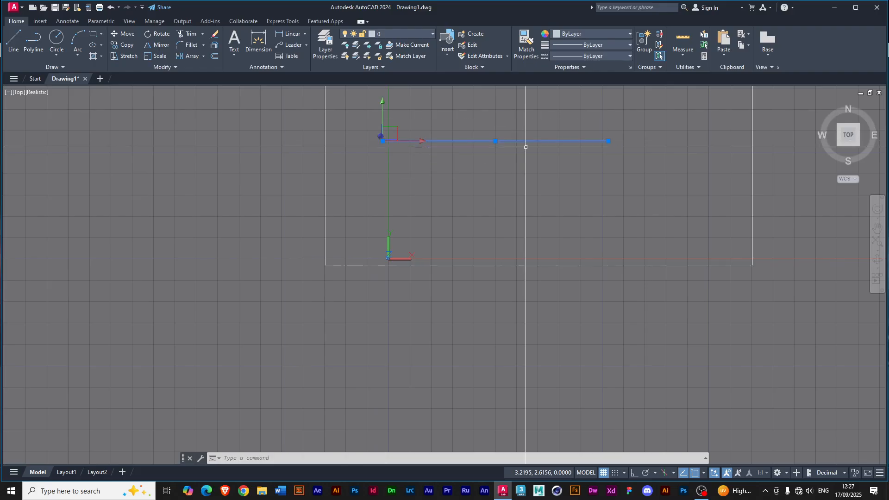
mouse_move(609, 141)
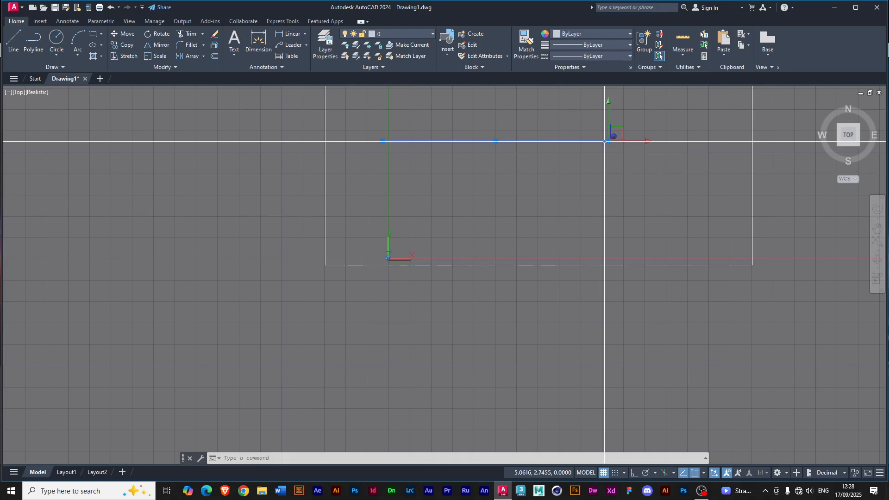
left_click(608, 141)
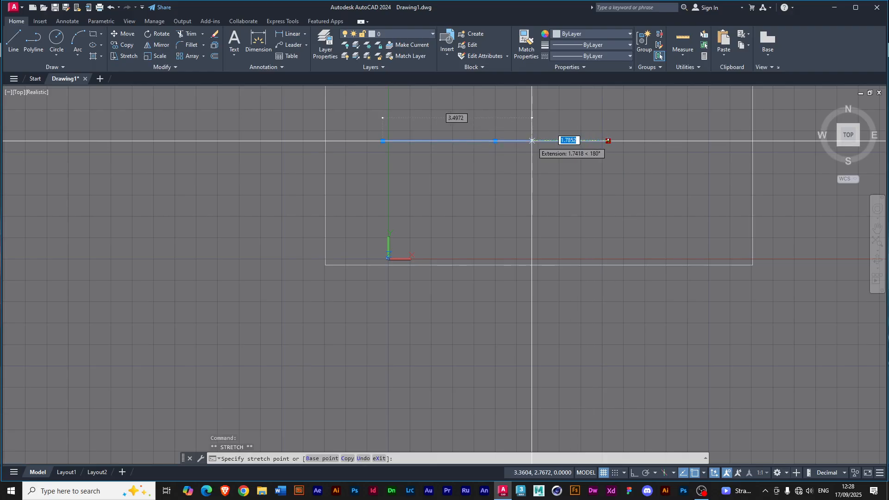
left_click(496, 141)
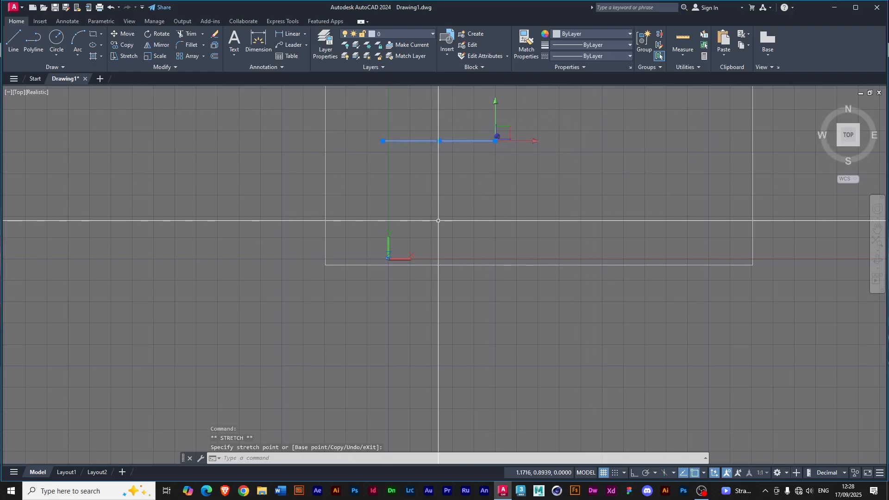
- Stretch the line's left endpoint toward the rectangle's left edge and move the line by its midpoint grip below the rectangle
left_click(382, 141)
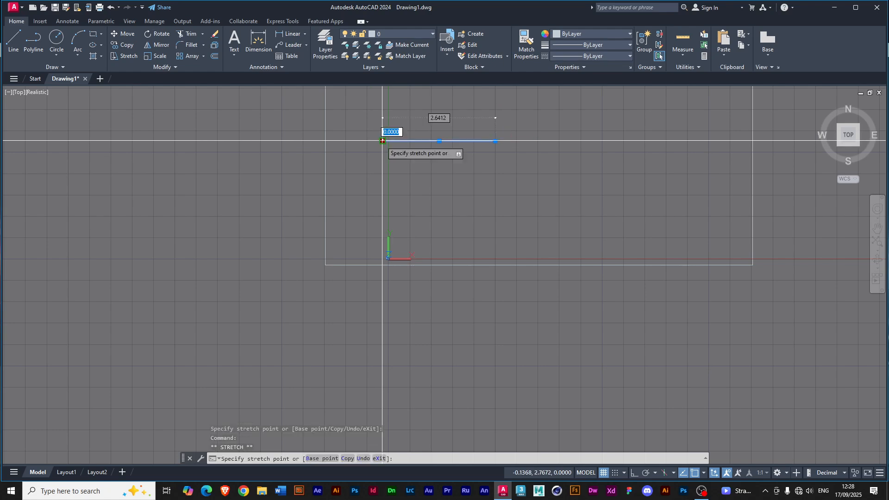
left_click(338, 140)
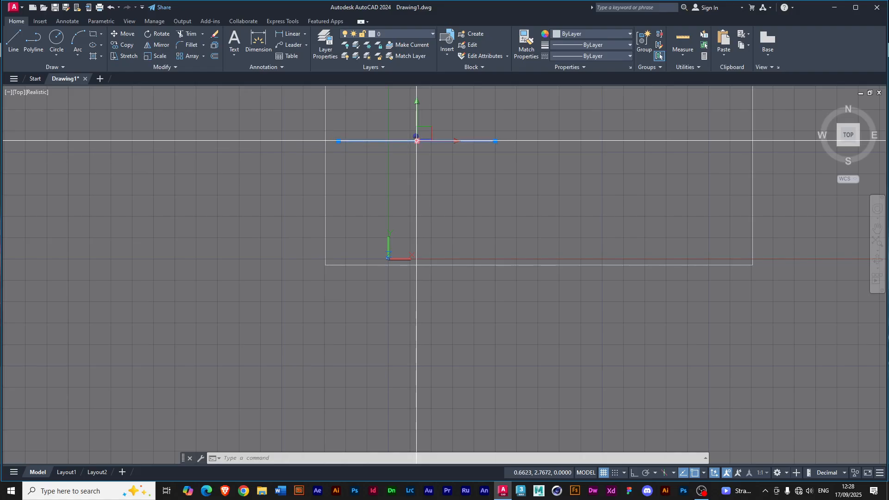
left_click(417, 140)
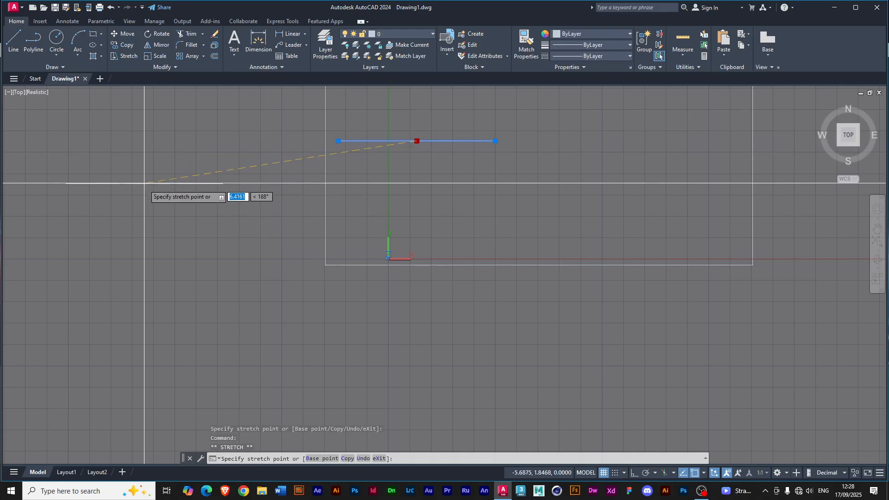
left_click(516, 301)
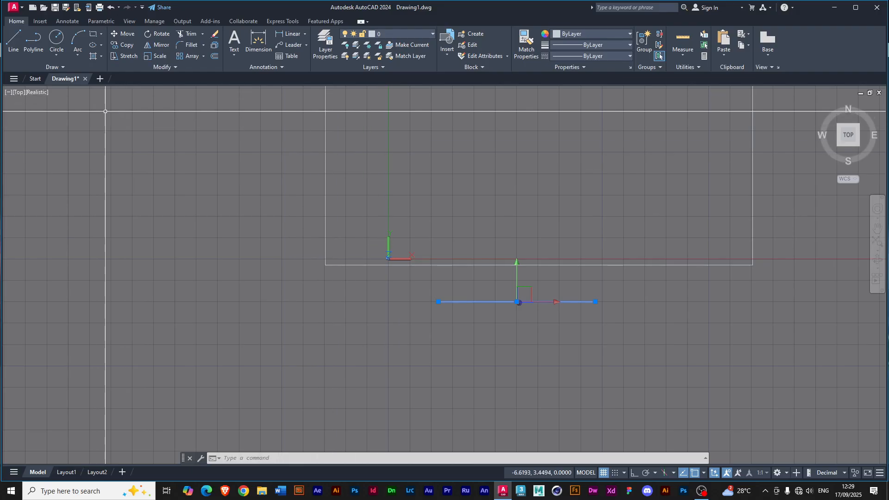
- Look at the template choices for a new drawing on the Start page and return to Drawing1
left_click(35, 80)
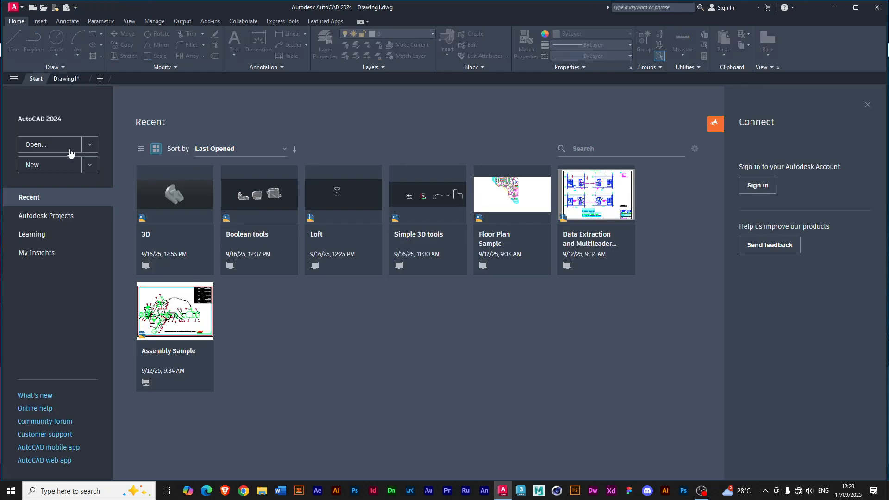
left_click(90, 165)
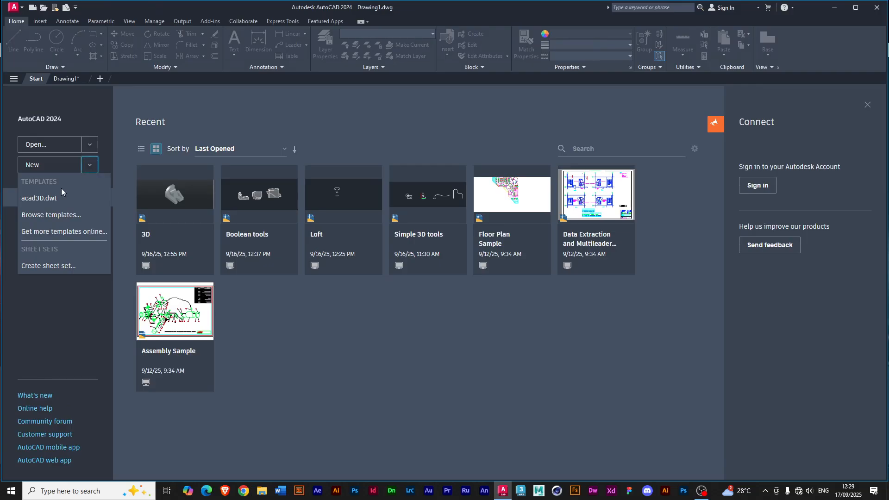
left_click(59, 79)
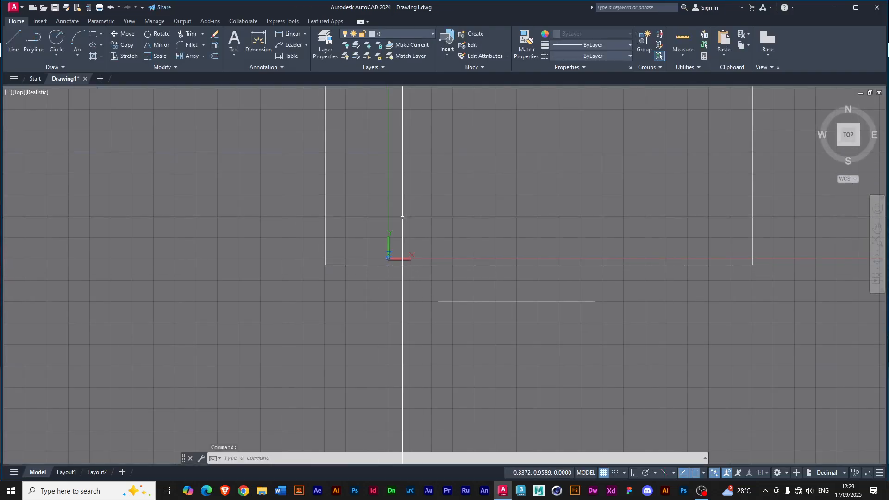
- Delete the horizontal line below the rectangle
left_click(489, 302)
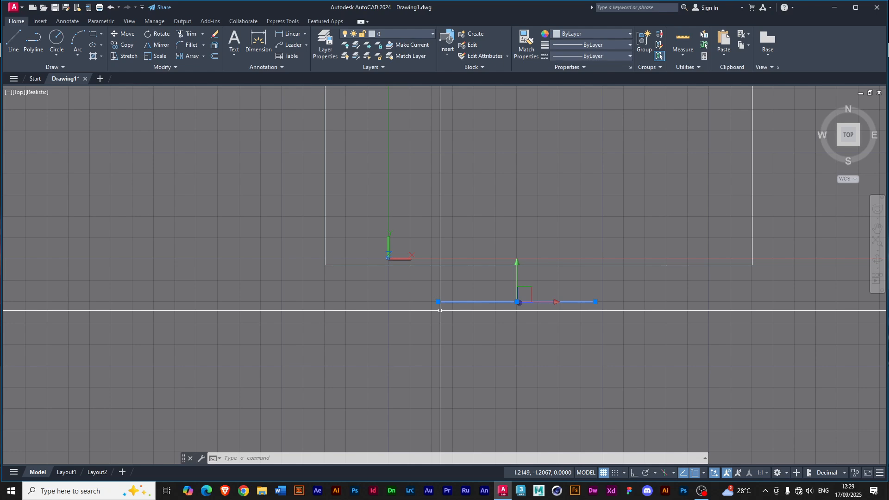
key("Delete")
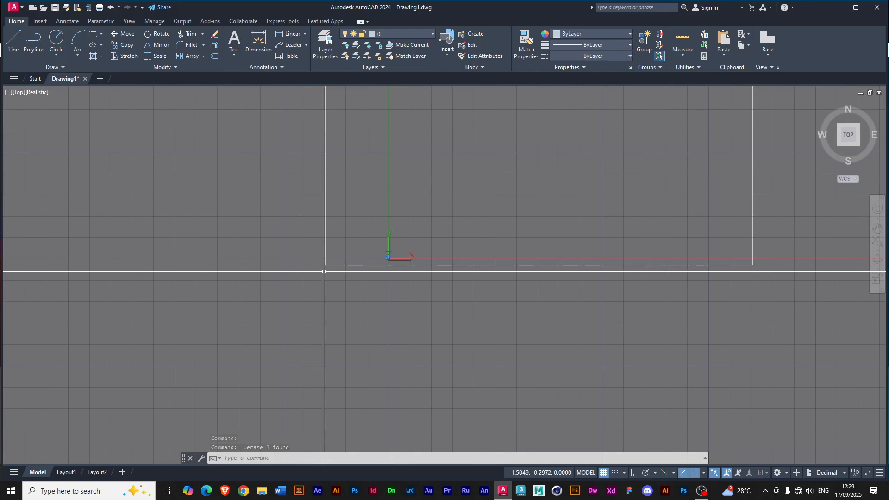
- Start a polyline in the rectangle's lower-left area with a nearly horizontal segment about 2.5 units long and a segment rising to the right
scroll(329, 280, "down", 1)
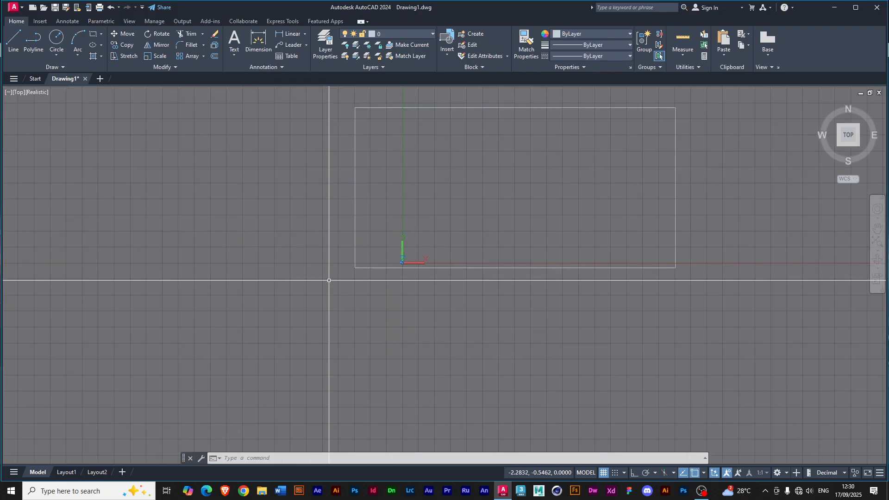
left_click(29, 44)
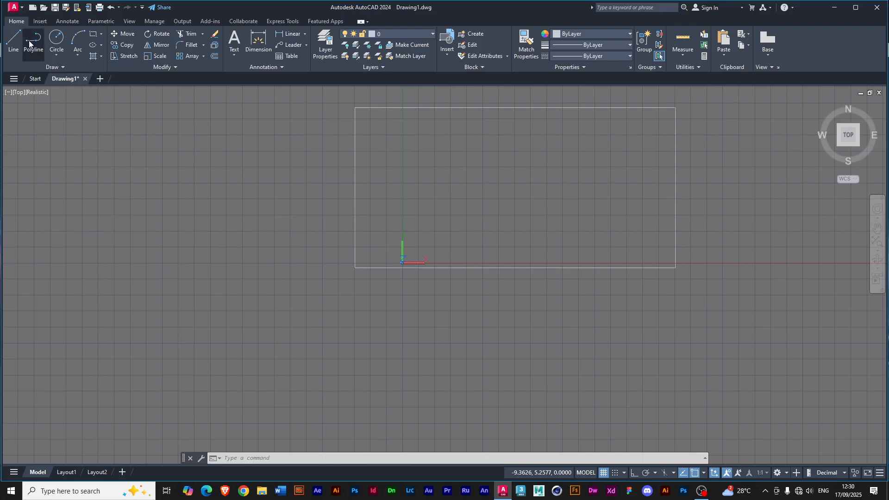
scroll(474, 244, "up", 2)
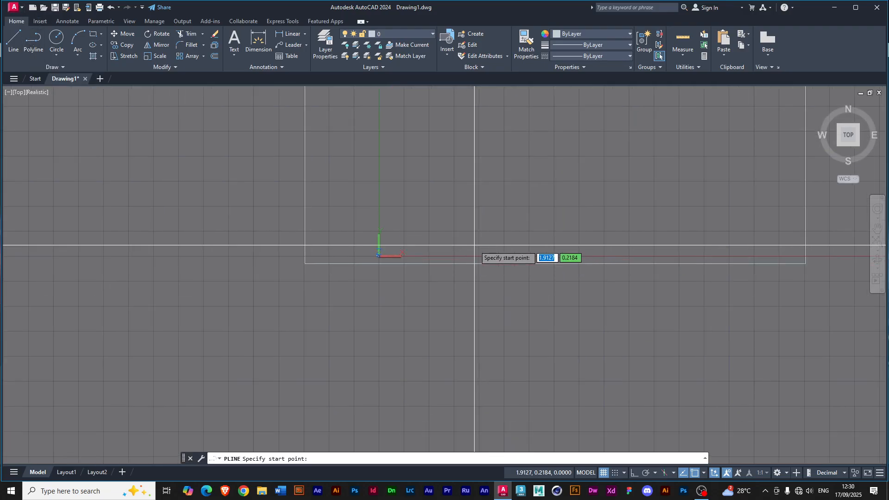
mouse_move(473, 222)
middle_mouse_down()
mouse_move(381, 312)
mouse_move(350, 313)
middle_mouse_up()
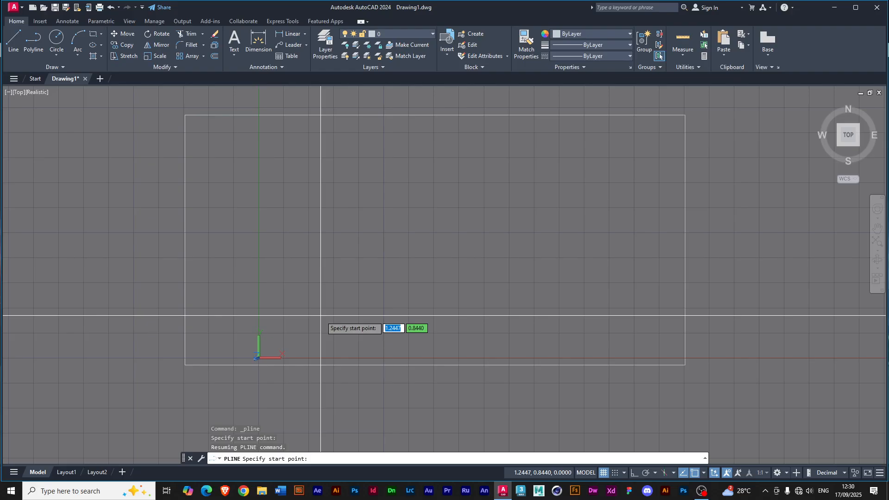
left_click(262, 304)
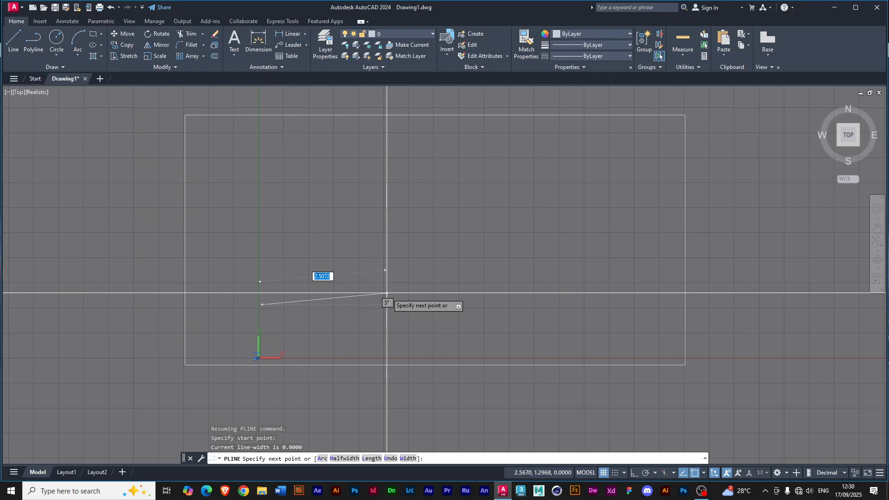
left_click(385, 304)
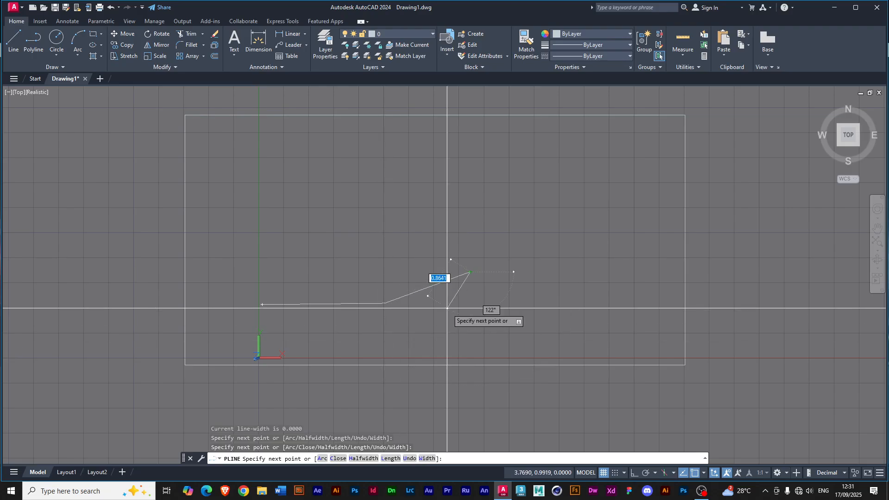
- Continue the polyline with an arc curving up and back about 1.8 units, followed by a straight segment sloping down to the left
left_click(323, 459)
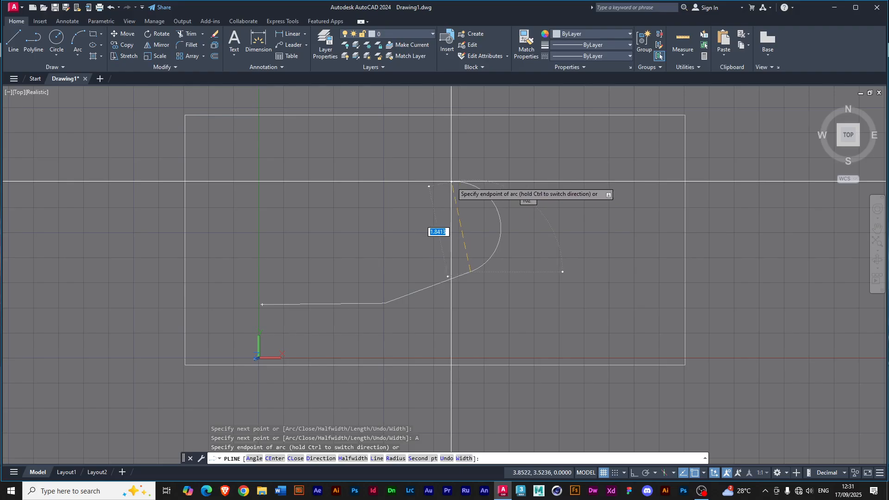
left_click(451, 181)
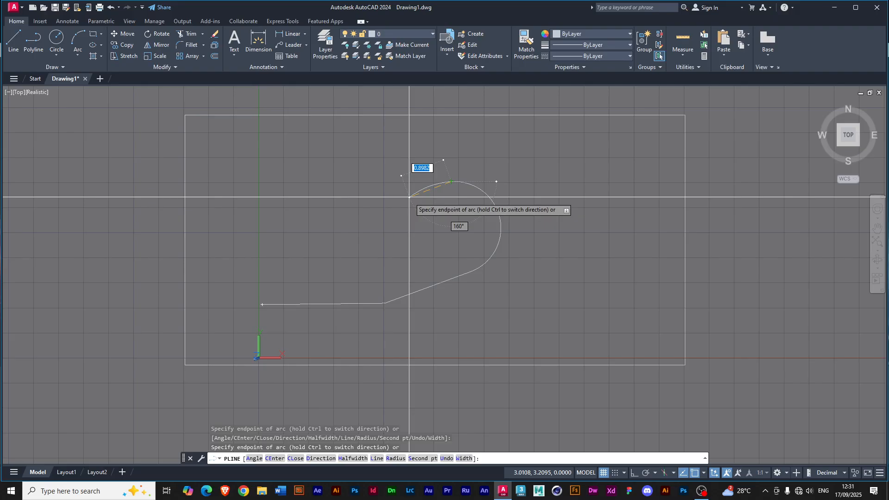
type("l")
key("Return")
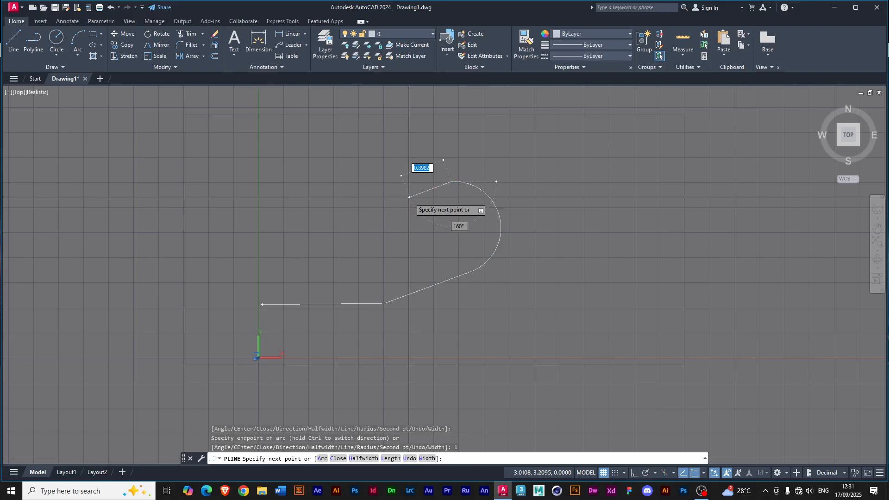
left_click(366, 215)
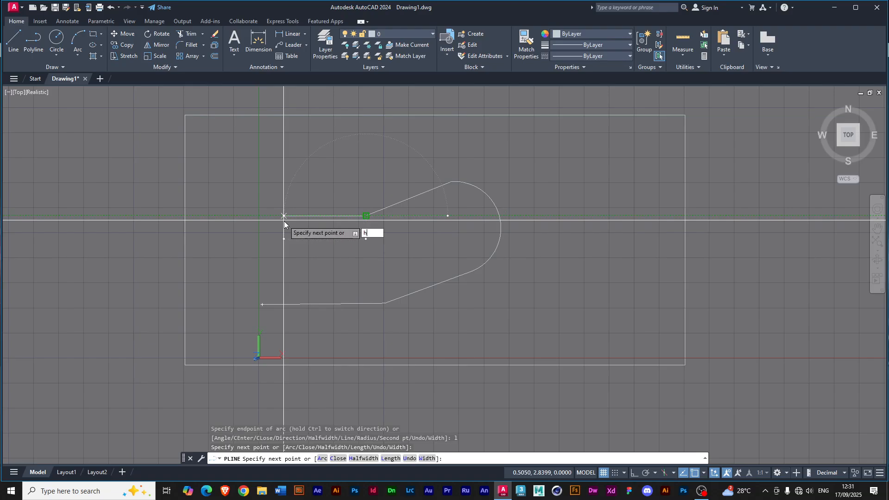
- Try a thick polyline segment toward the left with starting and ending half-widths of 2.0202, and undo it
type("h")
key("Return")
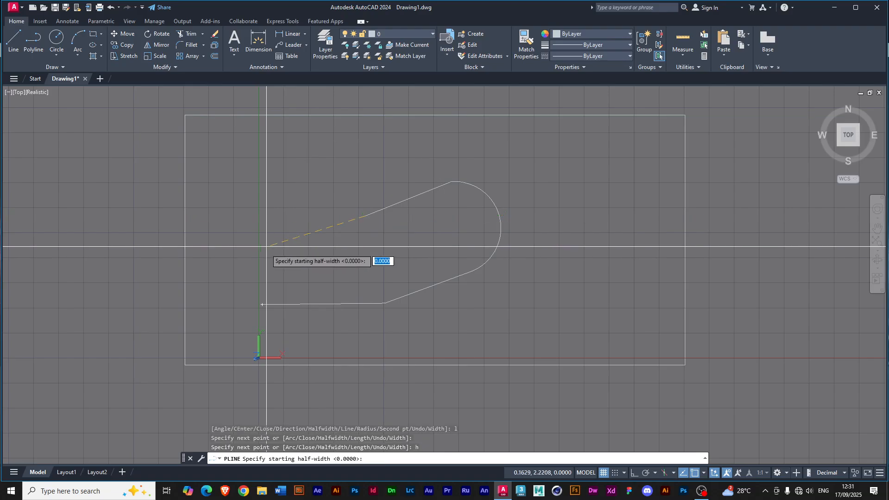
left_click(265, 204)
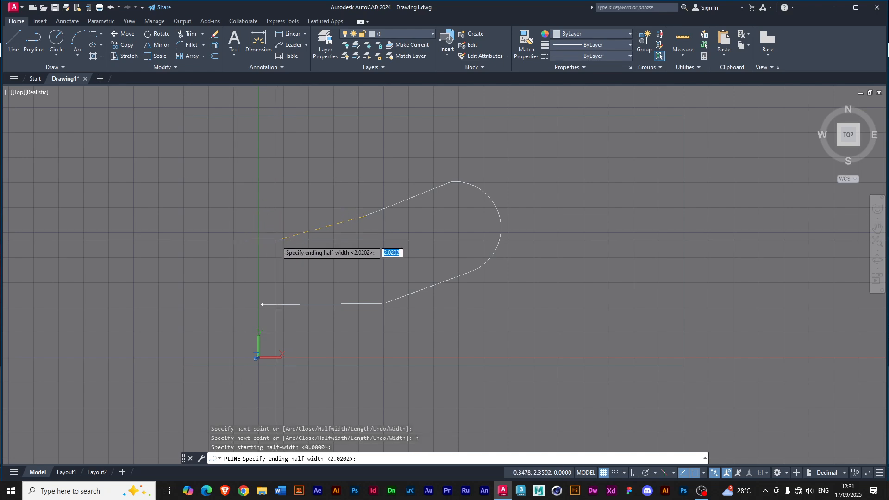
key("Return")
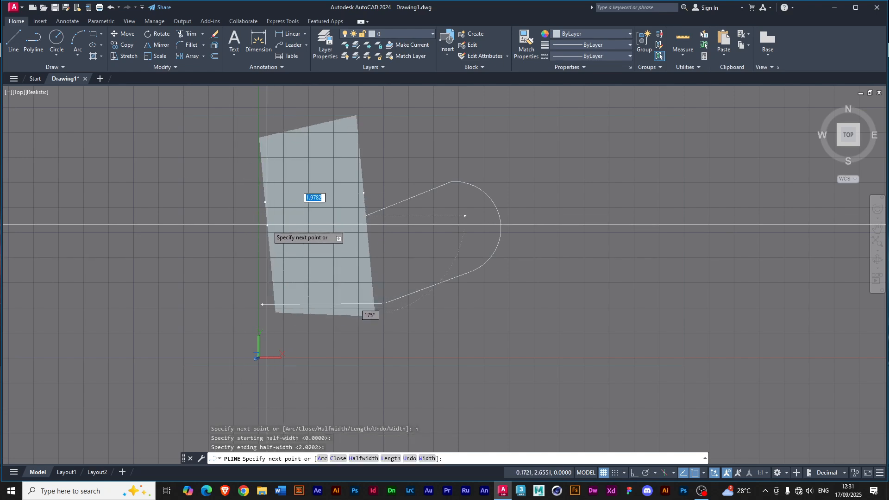
left_click(259, 212)
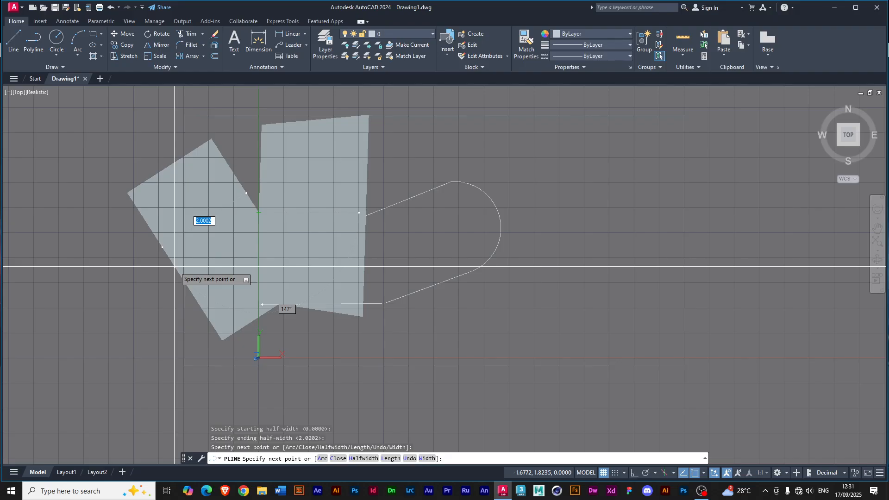
key("ctrl+z")
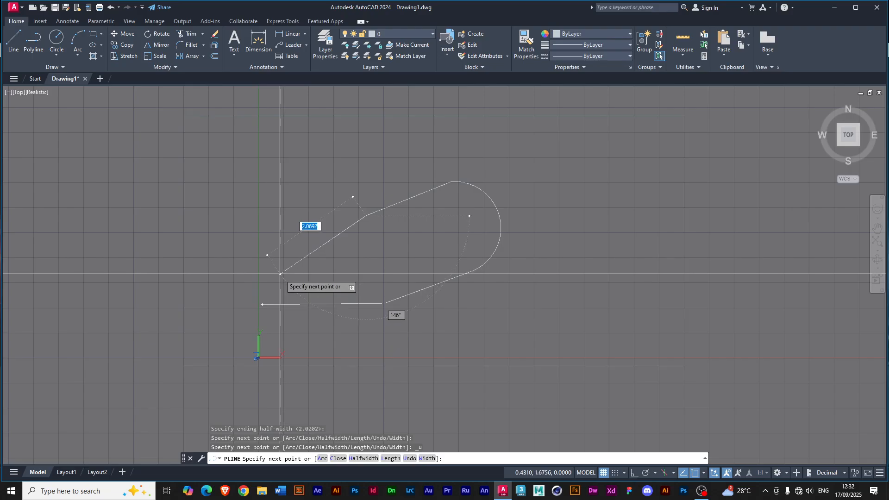
- Close the polyline back to its start point and check that it highlights as a single object
type("c")
key("Return")
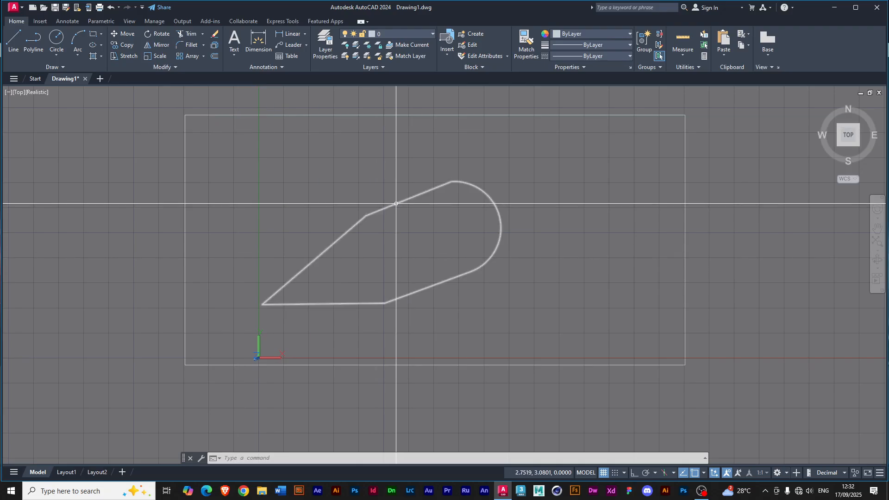
mouse_move(396, 203)
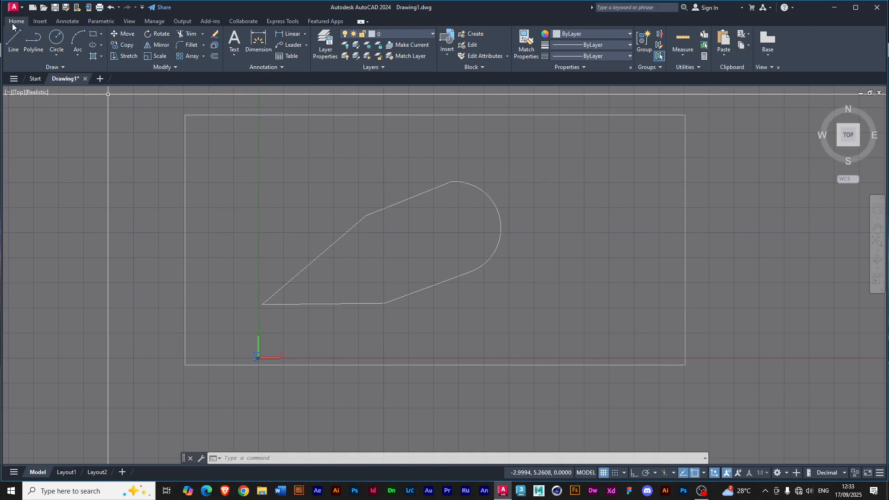
- Draw a separate slanted line in the rectangle's upper-left area, clear of the polyline shape
left_click(57, 55)
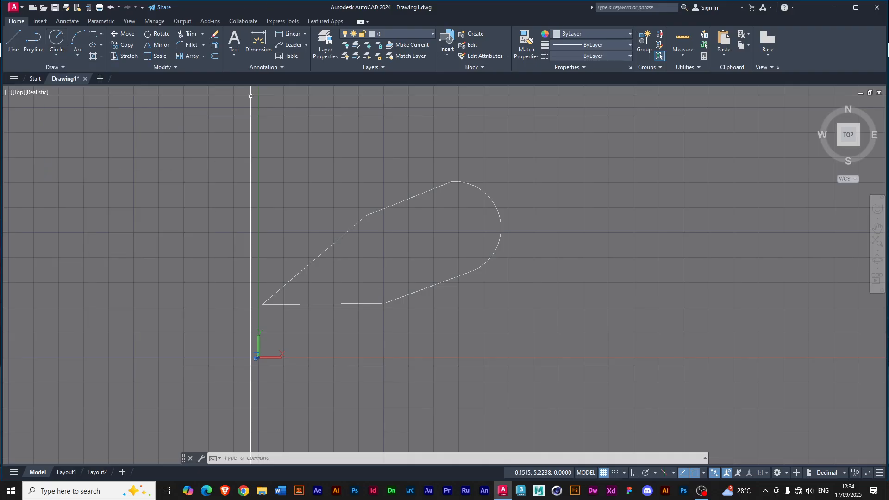
left_click(13, 41)
left_click(272, 150)
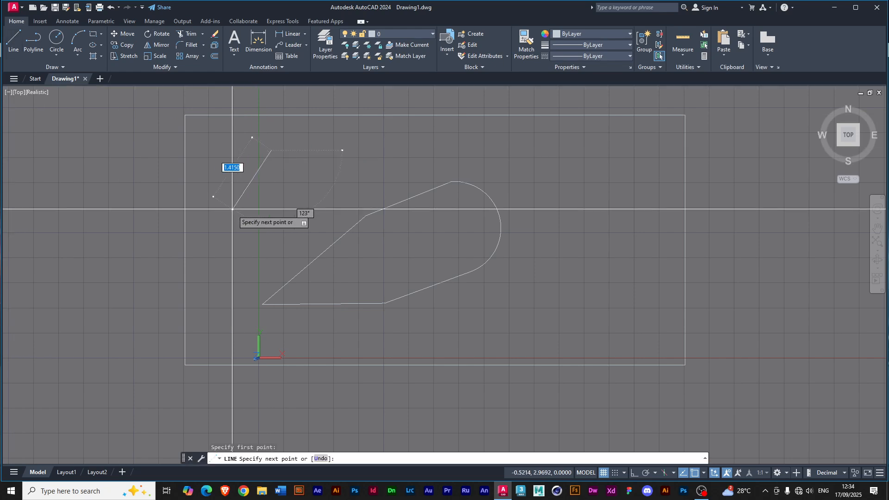
left_click(220, 216)
key("Return")
- Draw a second slanted line from above the polyline down to the right, crossing its upper edge and ending inside it
key("Return")
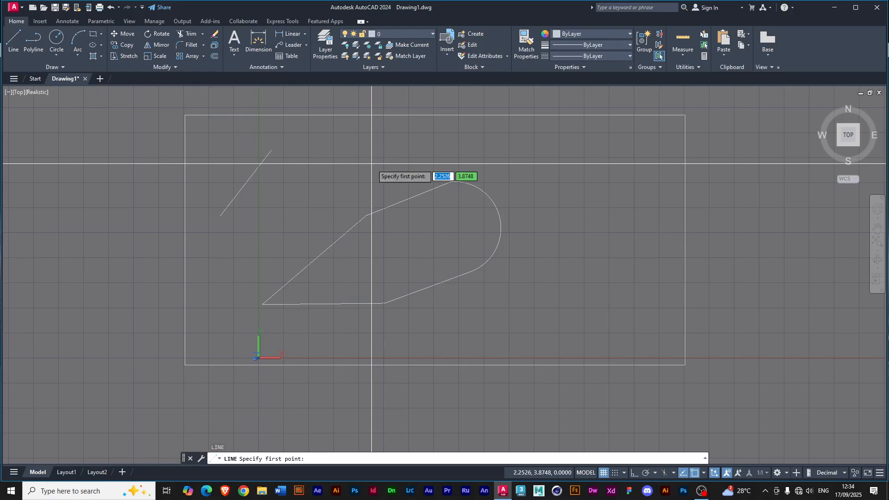
left_click(412, 149)
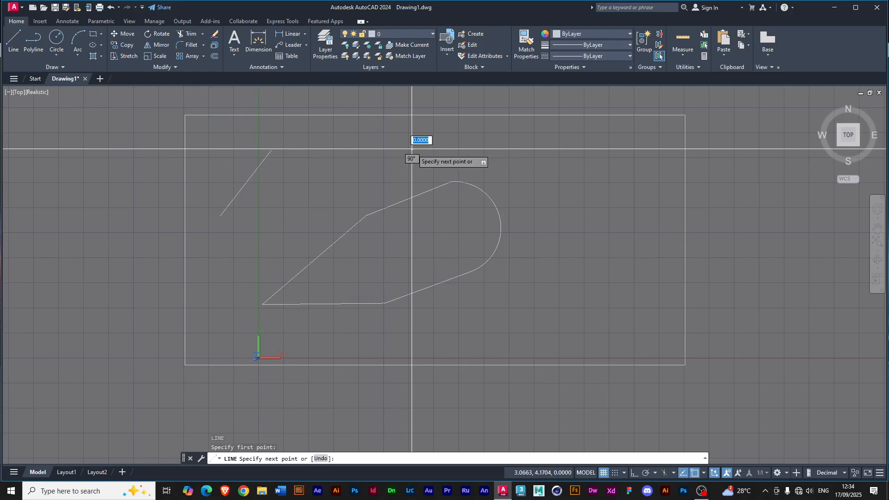
left_click(469, 241)
key("Return")
- Draw a third slanted line across the polyline's pointed lower-left end, running down to the right
left_click(280, 263)
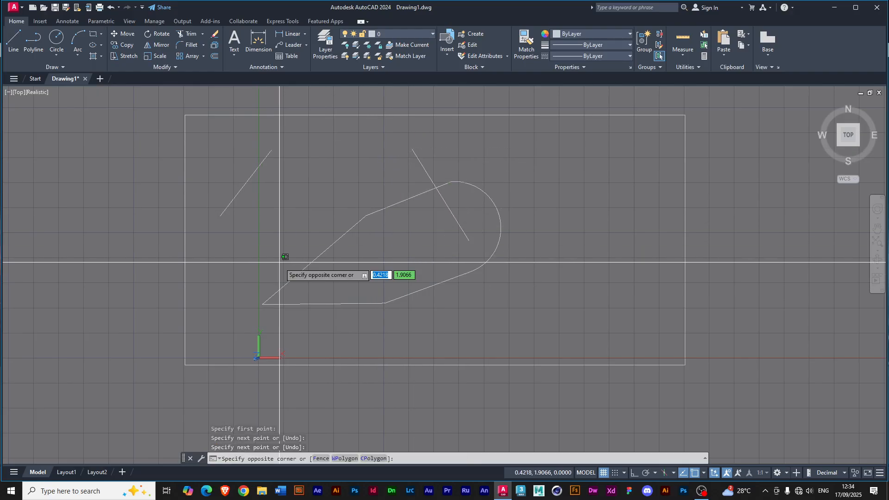
left_click(259, 253)
key("Return")
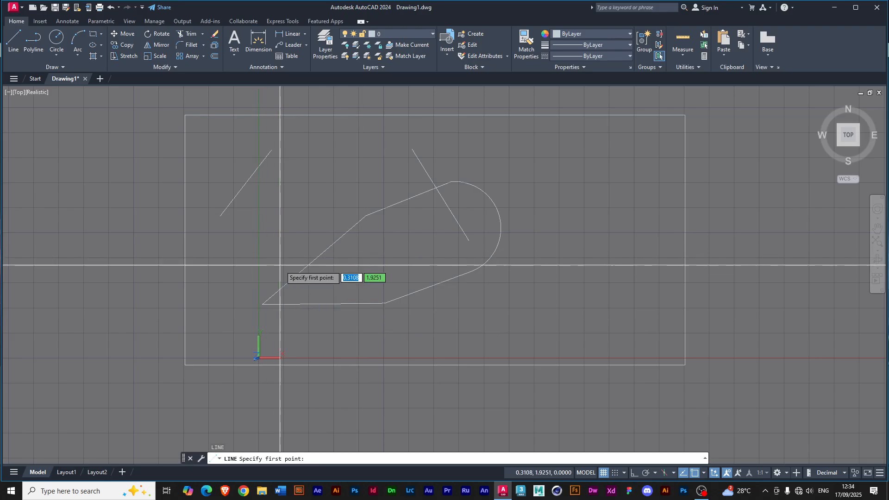
left_click(272, 261)
left_click(385, 332)
key("Return")
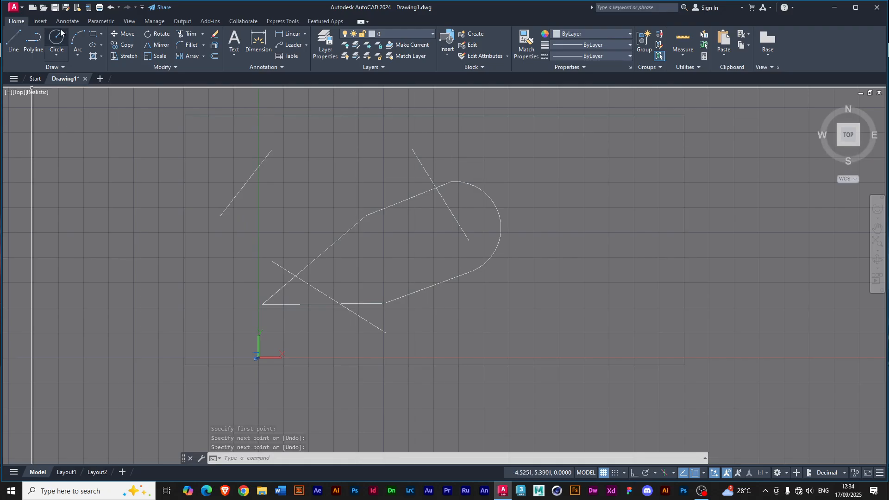
left_click(57, 55)
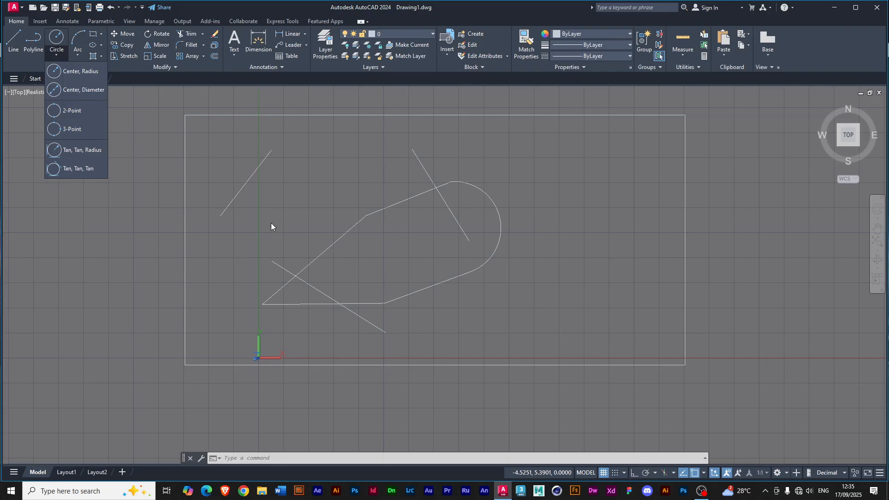
left_click(85, 149)
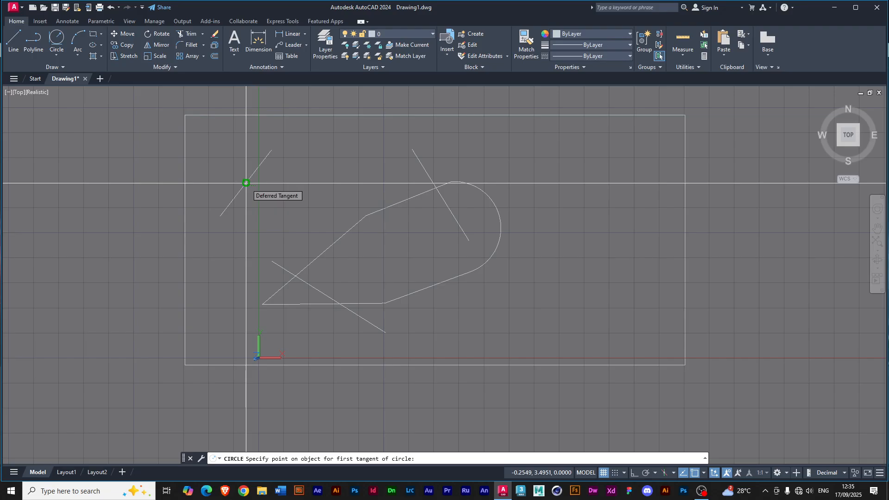
key("Escape")
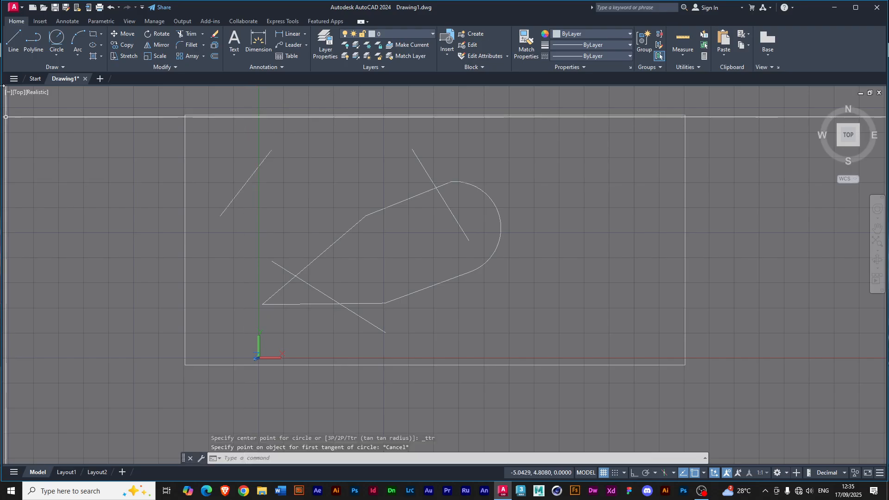
- Create a new drawing from the acad.dwt template
left_click(34, 82)
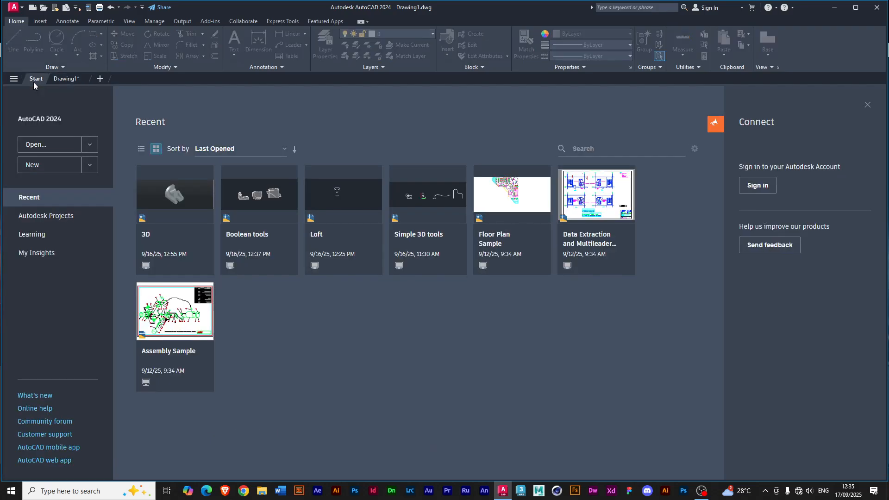
left_click(89, 165)
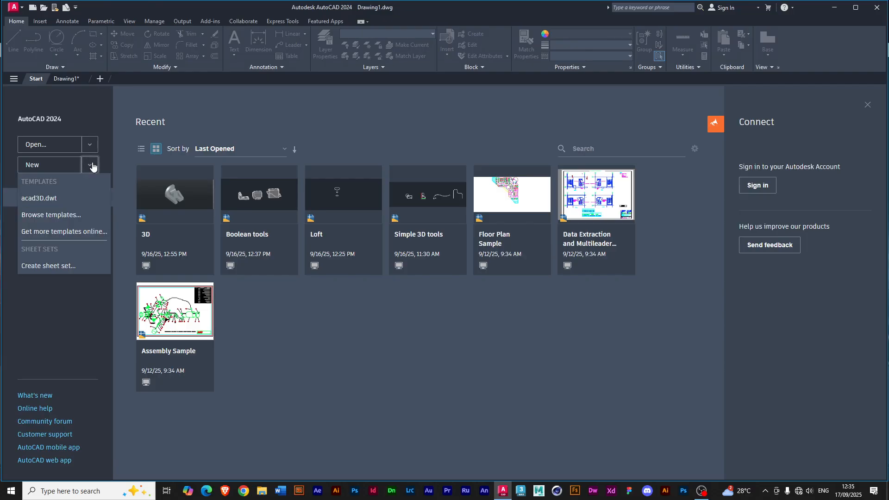
left_click(78, 215)
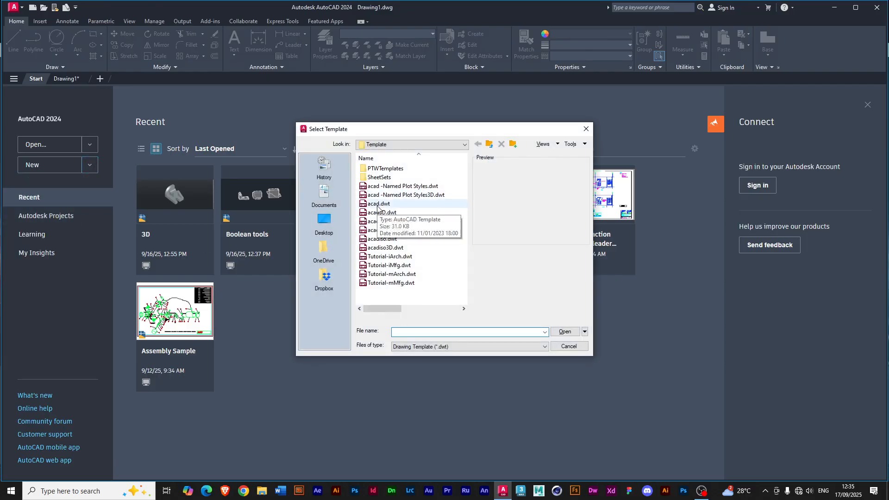
left_click(378, 205)
left_click(565, 332)
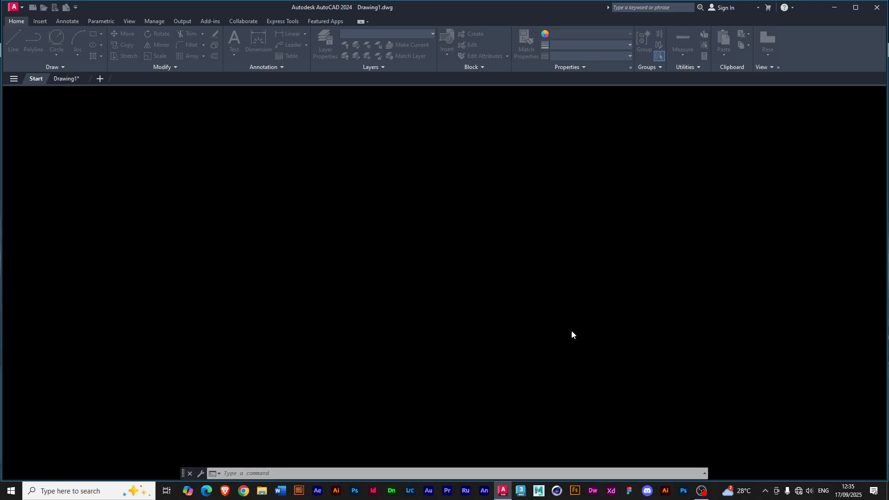
- Draw a slanted line in the left half of the new drawing, running from its upper end down to the left
left_click(14, 41)
left_click(256, 200)
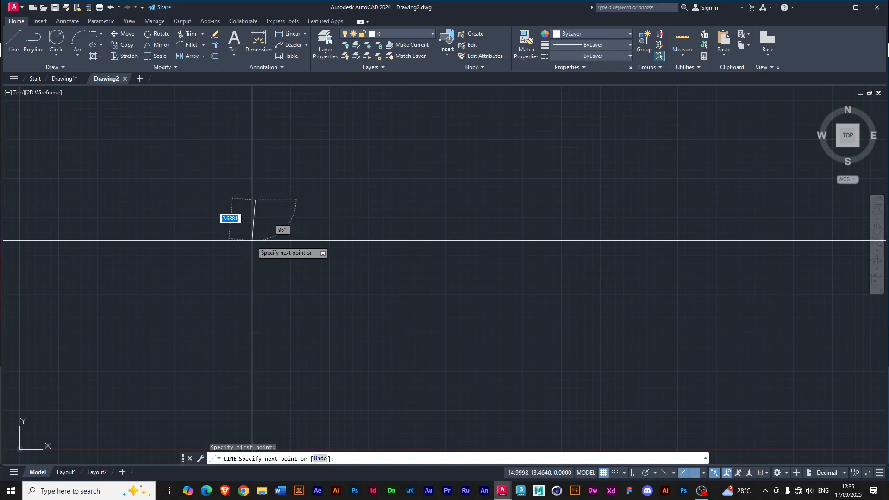
left_click(195, 291)
key("Return")
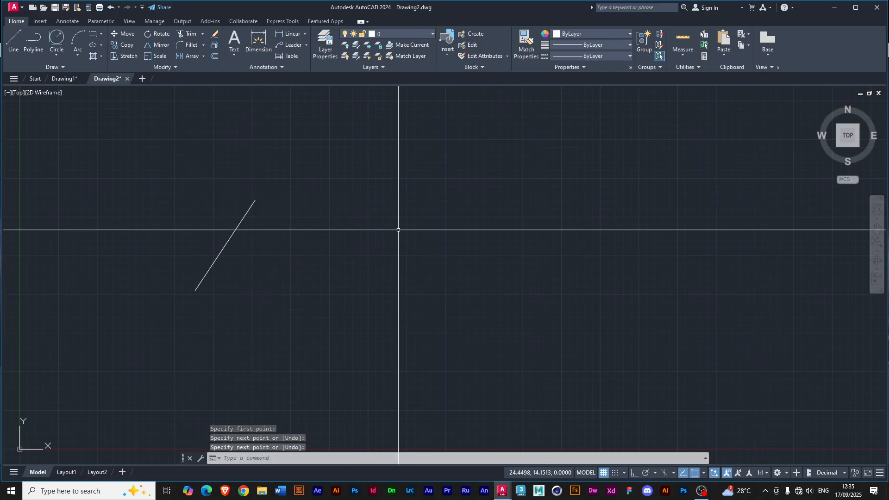
- Draw a second slanted line well to the right of the first, running down to the right
left_click(423, 230)
left_click(437, 249)
key("Return")
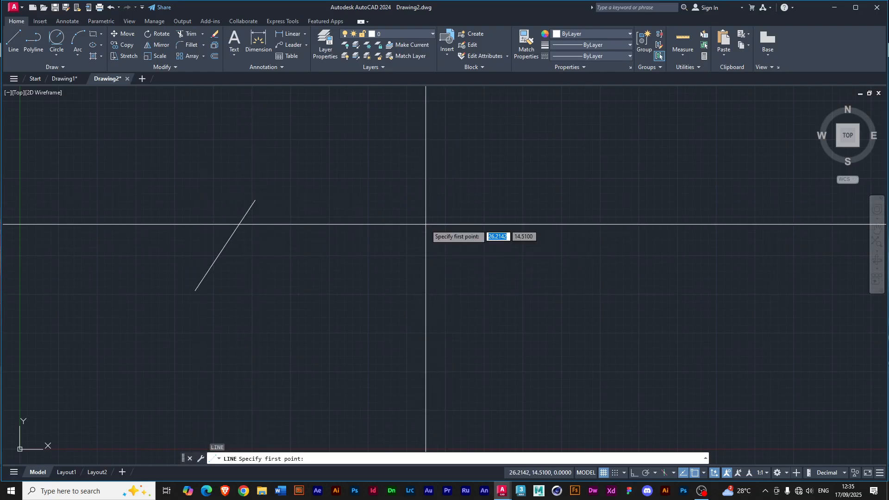
left_click(423, 217)
left_click(489, 305)
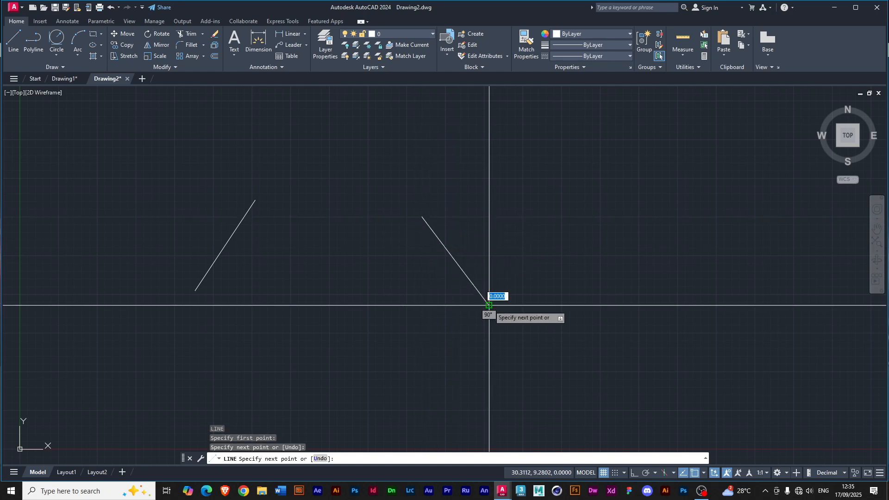
key("Return")
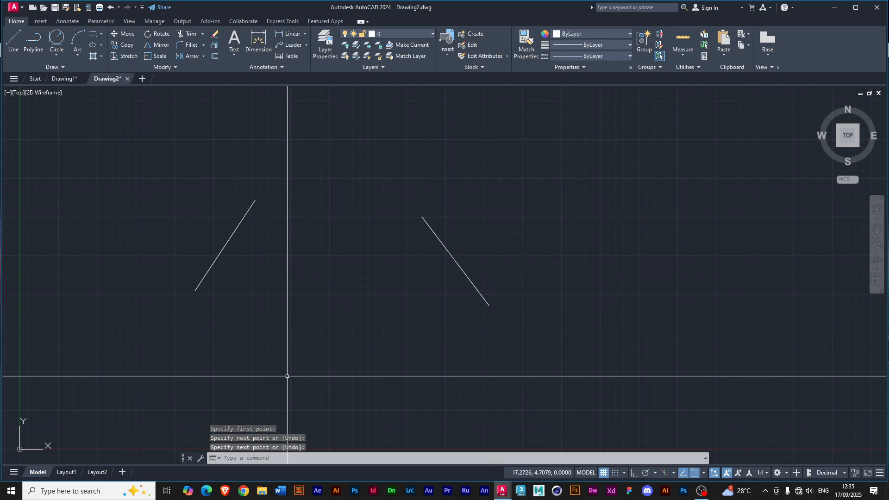
- Draw a third, nearly horizontal line below and between the two slanted lines
key("Return")
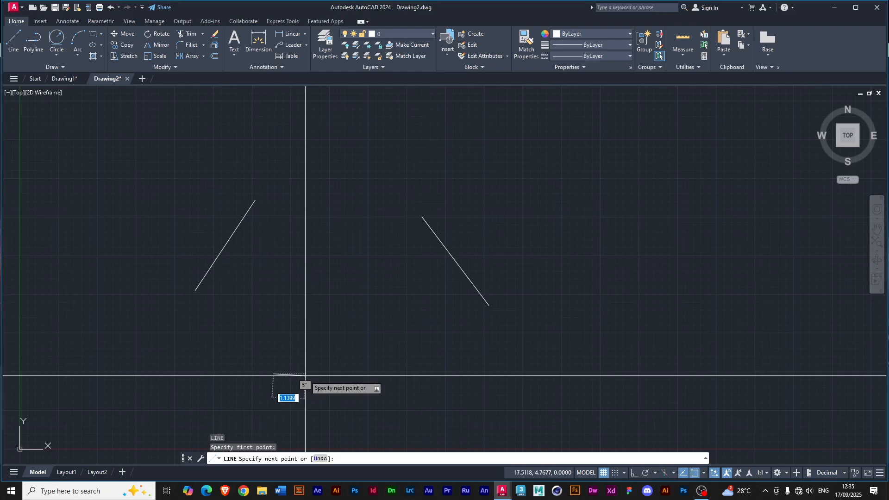
left_click(459, 383)
key("Return")
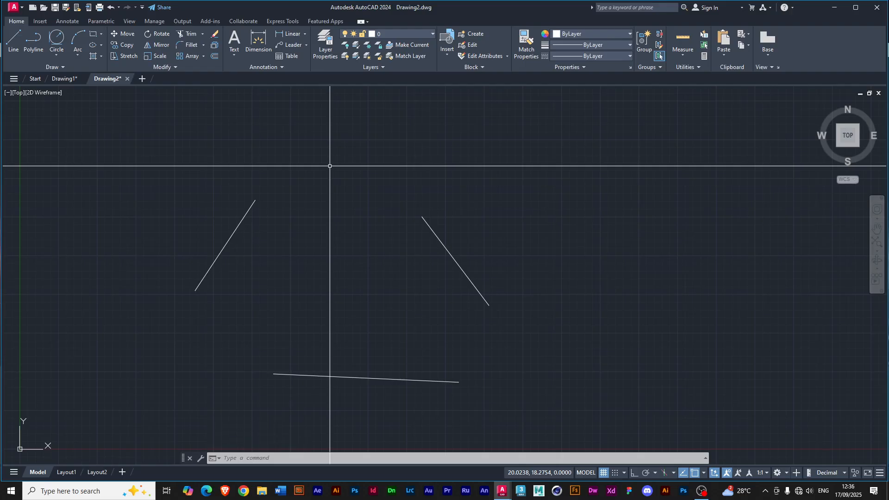
- Draw a circle of radius 9 tangent to the two slanted lines using the Tan, Tan, Radius method
left_click(58, 40)
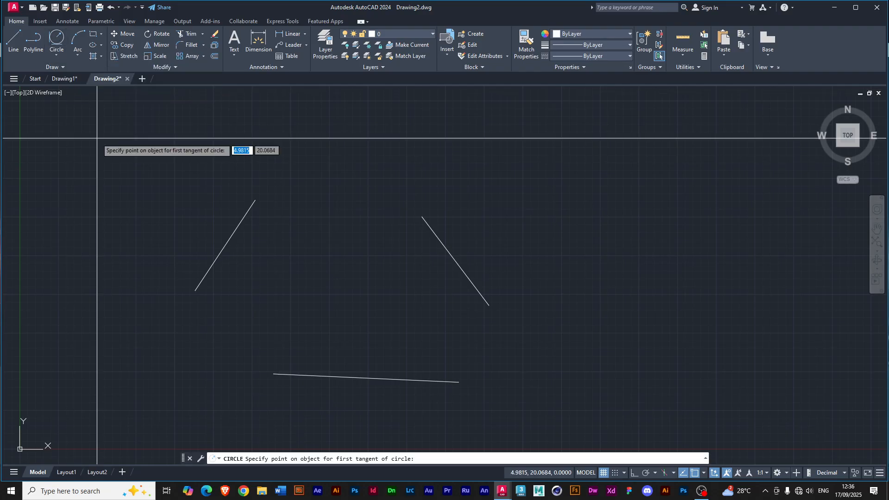
left_click(232, 243)
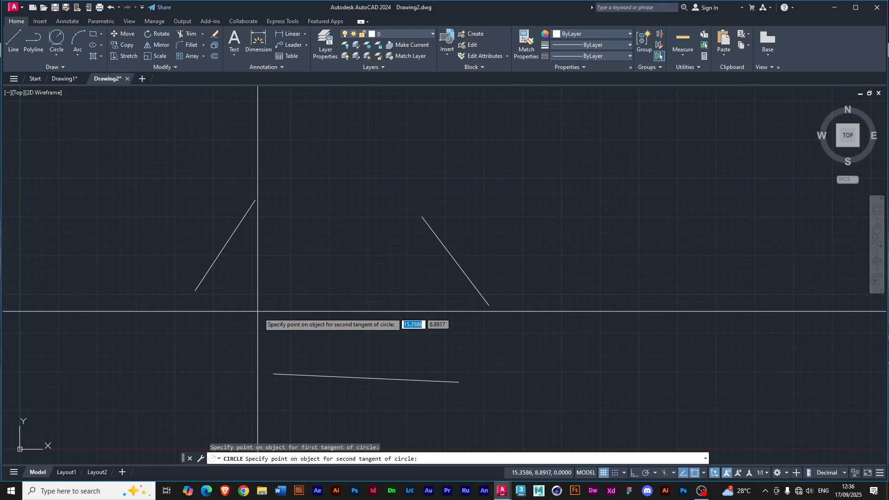
left_click(451, 261)
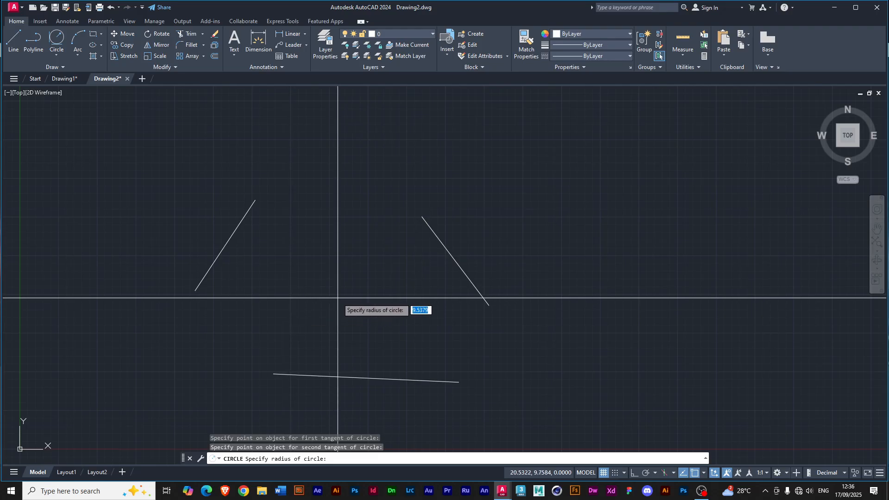
type("9")
key("Return")
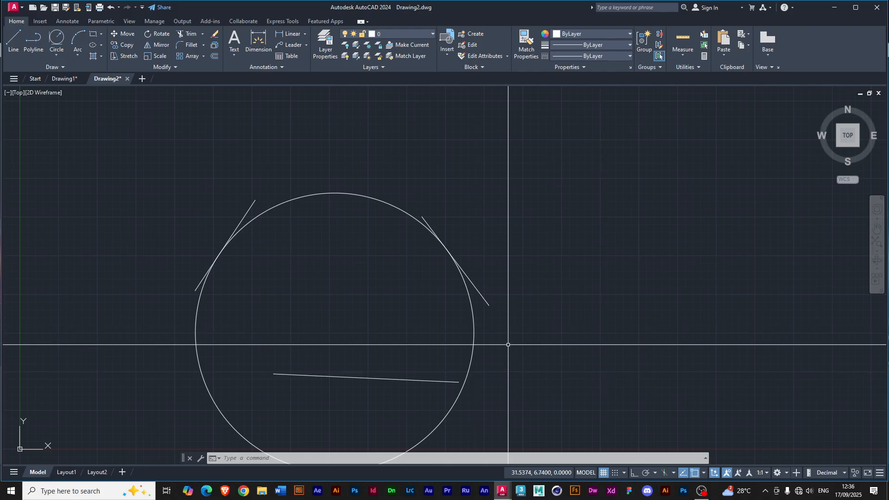
- Undo the view pan and the tangent circle, leaving only the three lines
middle_click_drag(512, 355, 530, 332)
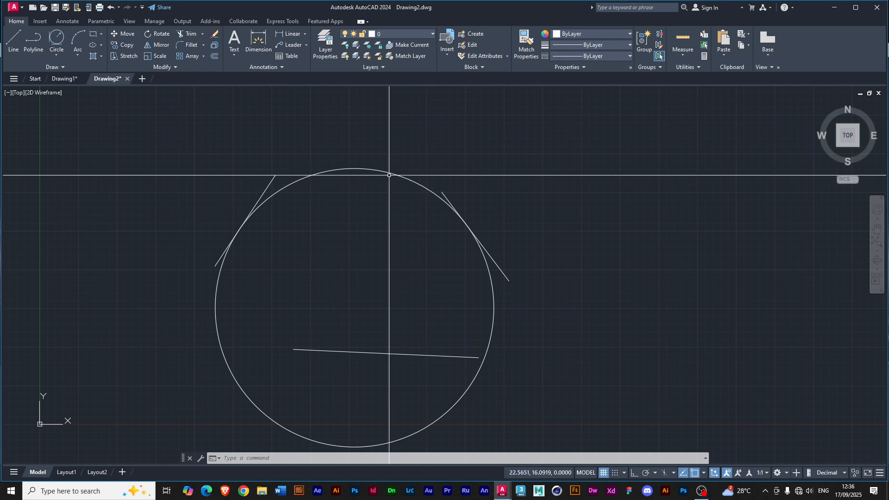
key("ctrl+z")
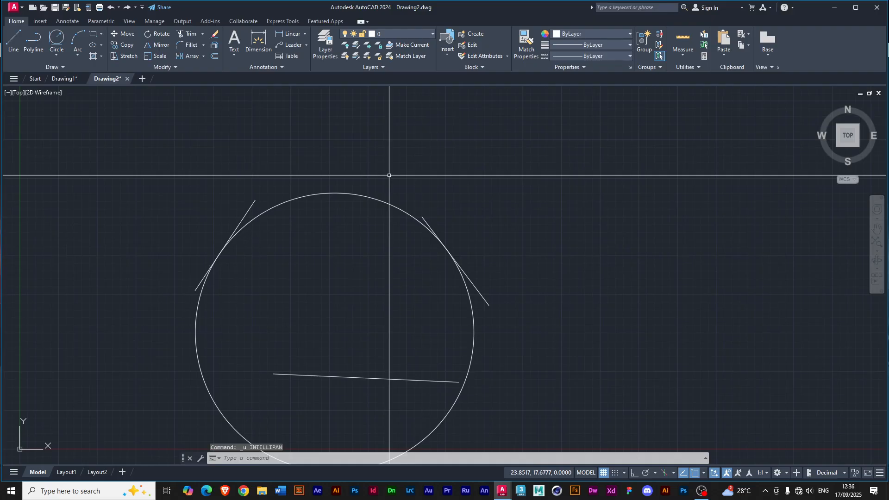
key("ctrl+z")
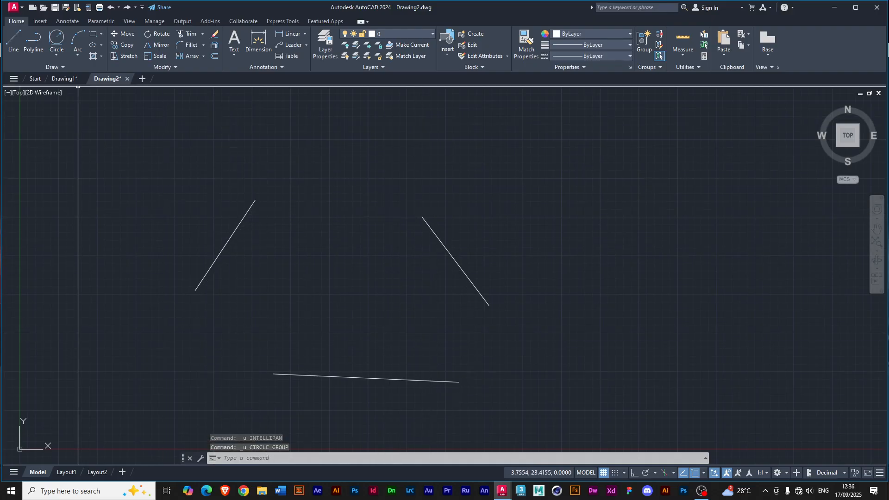
- Repeat the Tan, Tan, Radius circle against the left and right slanted lines with a radius of 9
left_click(50, 41)
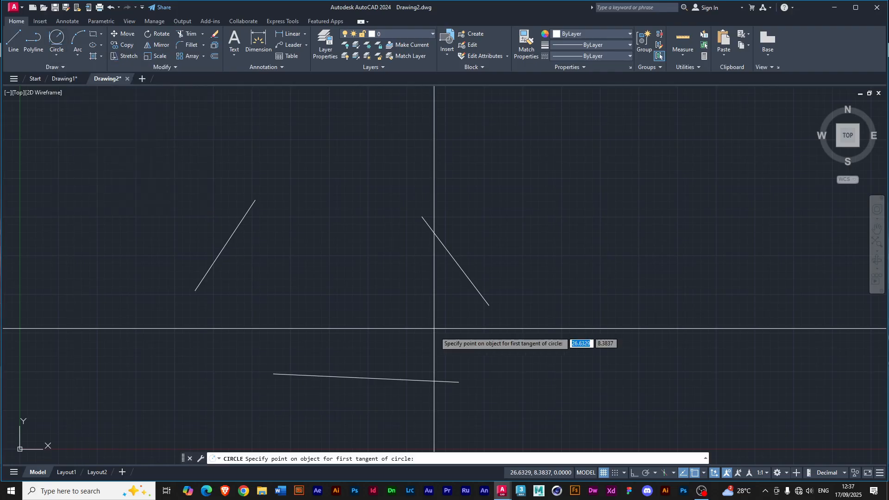
left_click(225, 245)
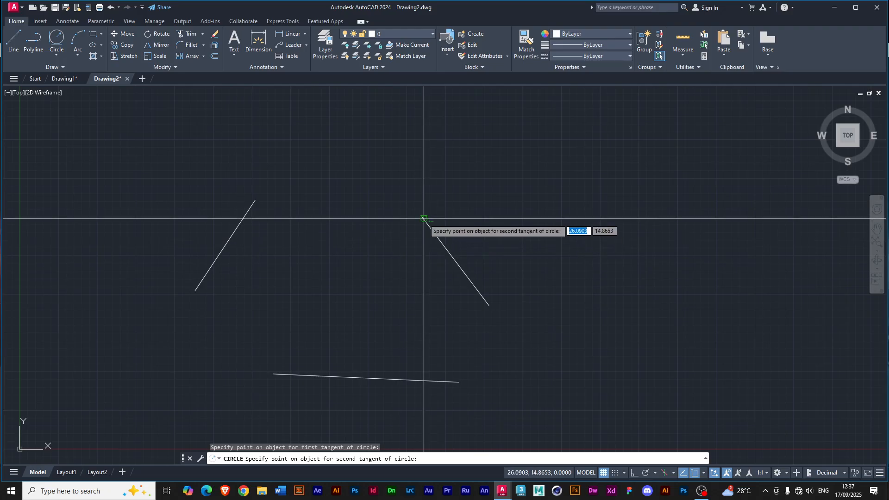
left_click(455, 260)
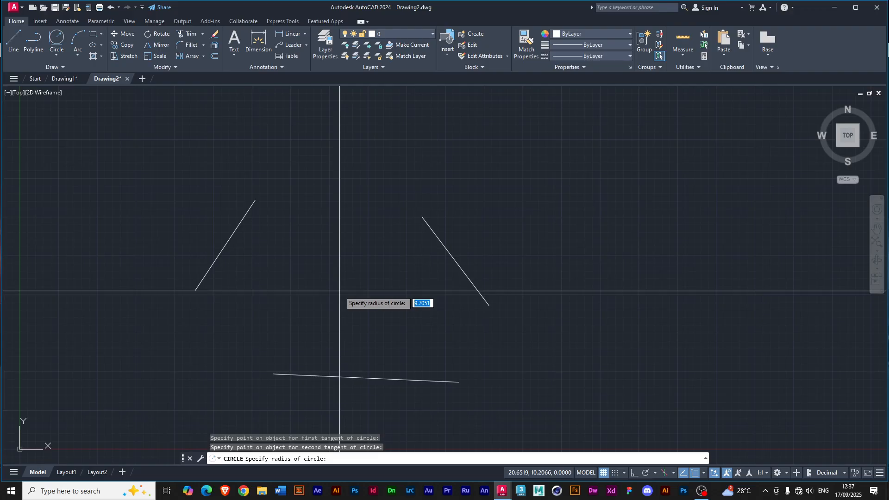
type("9")
key("Return")
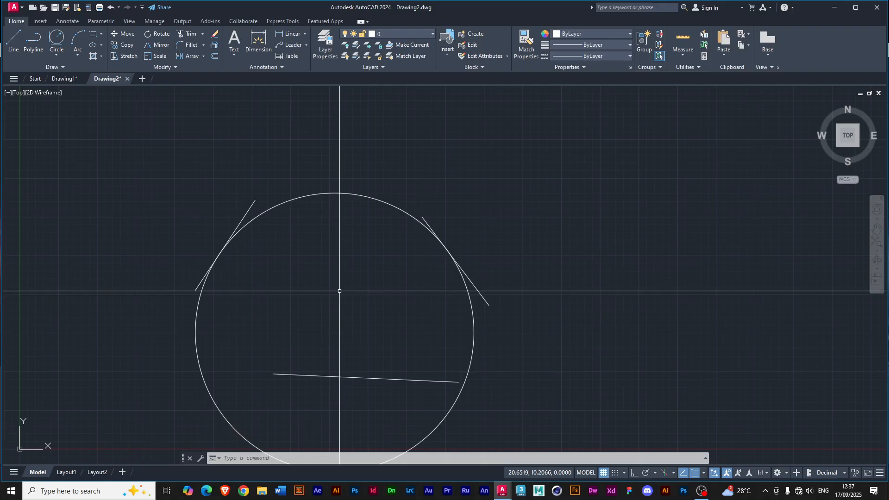
- Draw a Tan, Tan, Tan circle, choosing the left slanted line, the bottom line and the right slanted line as tangents
left_click(56, 57)
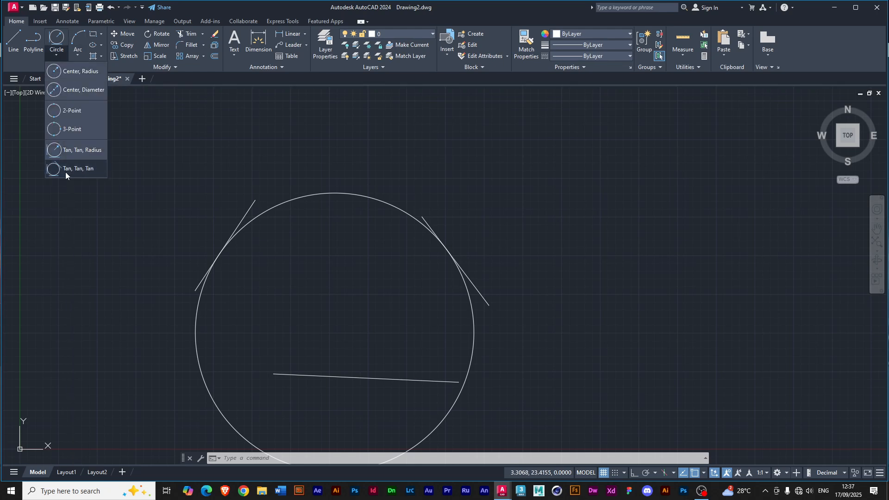
left_click(68, 169)
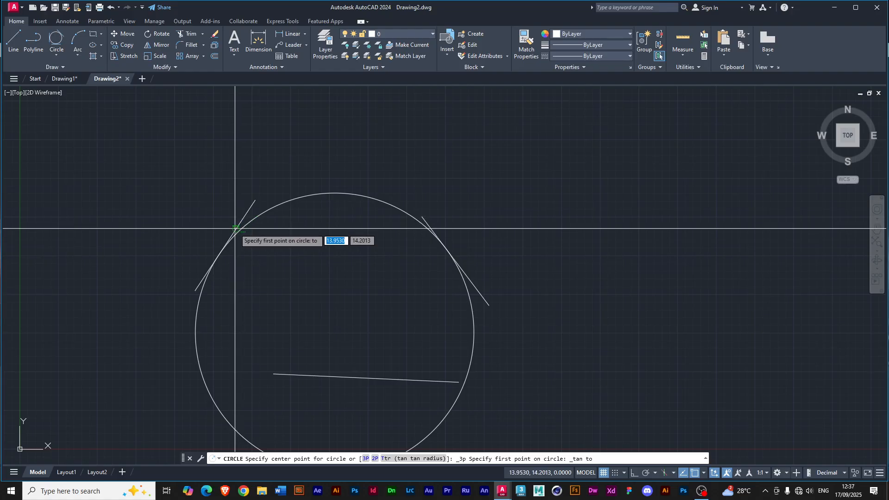
left_click(219, 251)
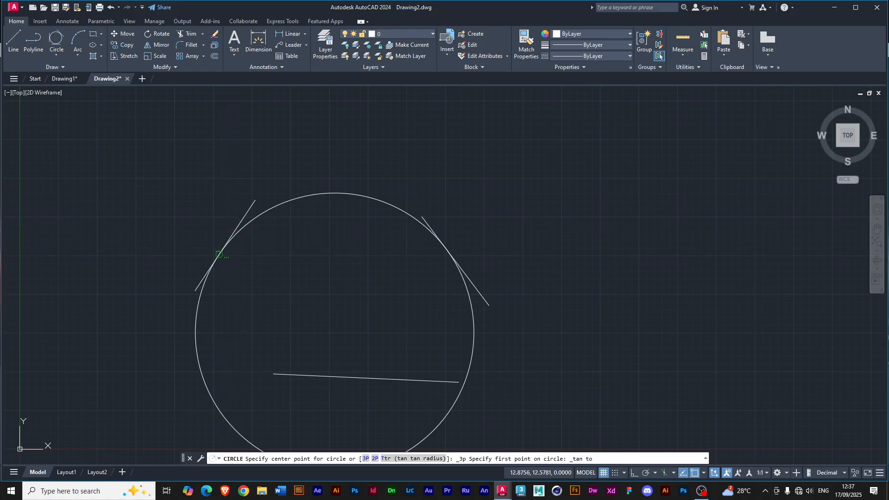
left_click(355, 377)
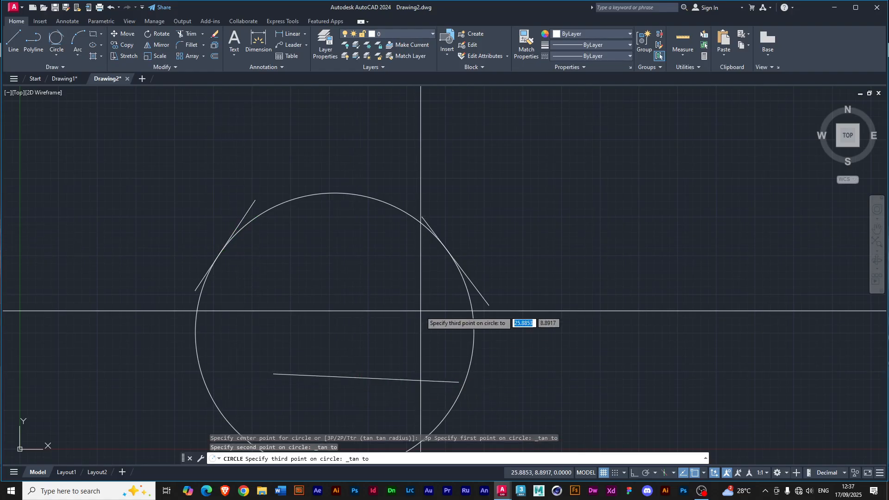
left_click(451, 256)
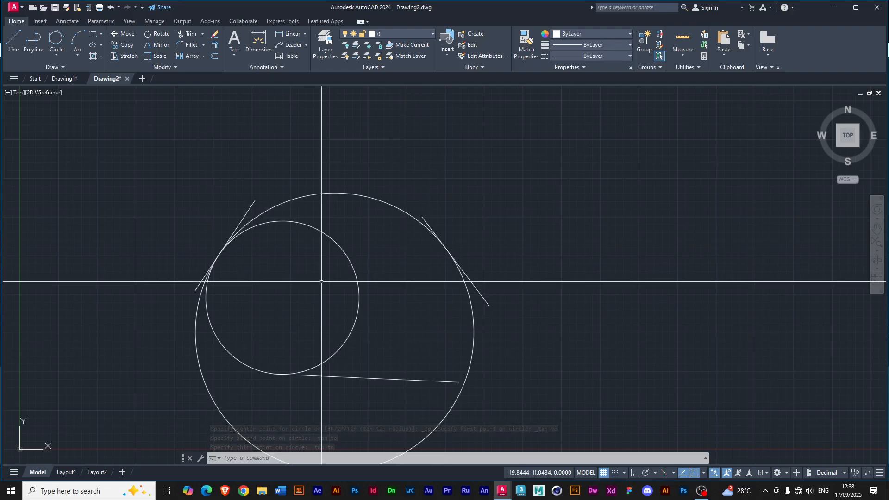
- Draw a Center, Radius circle of radius 4, centred just to the right of the right slanted line
left_click(57, 55)
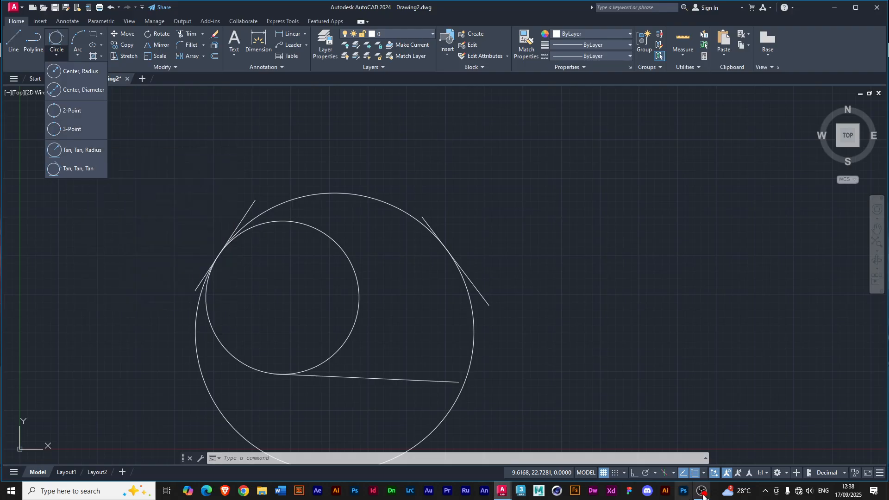
mouse_move(704, 496)
left_click(699, 444)
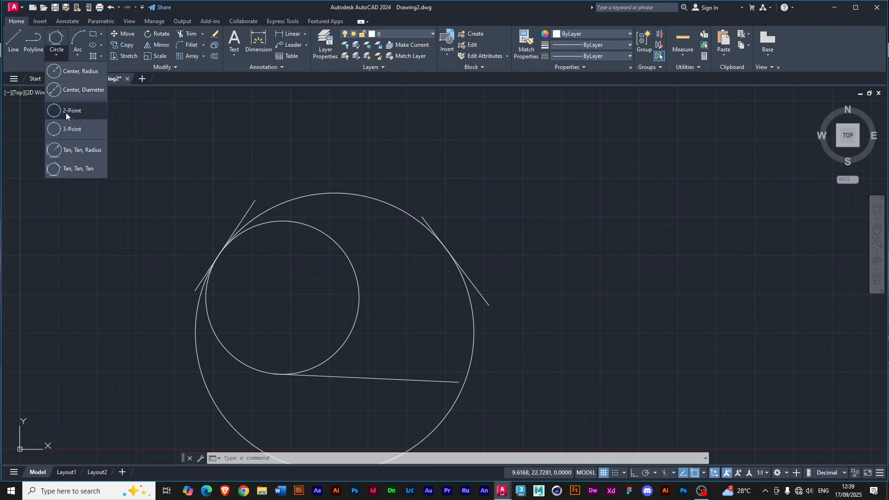
left_click(72, 74)
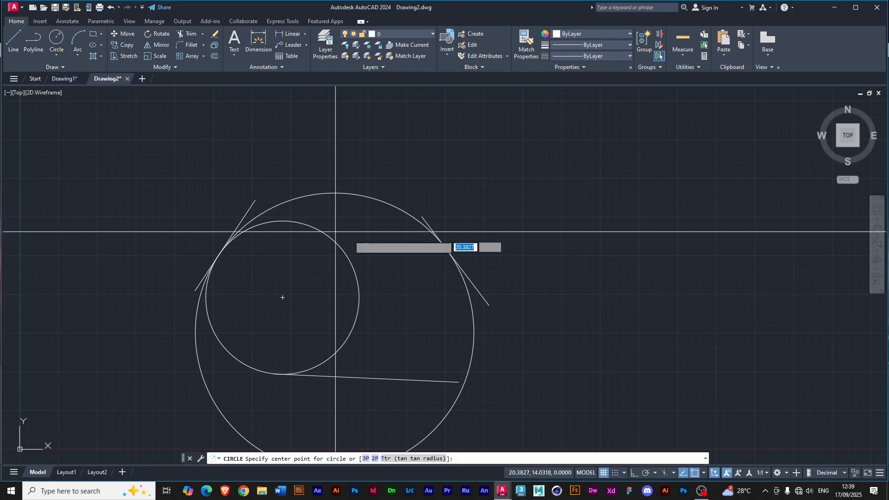
left_click(523, 256)
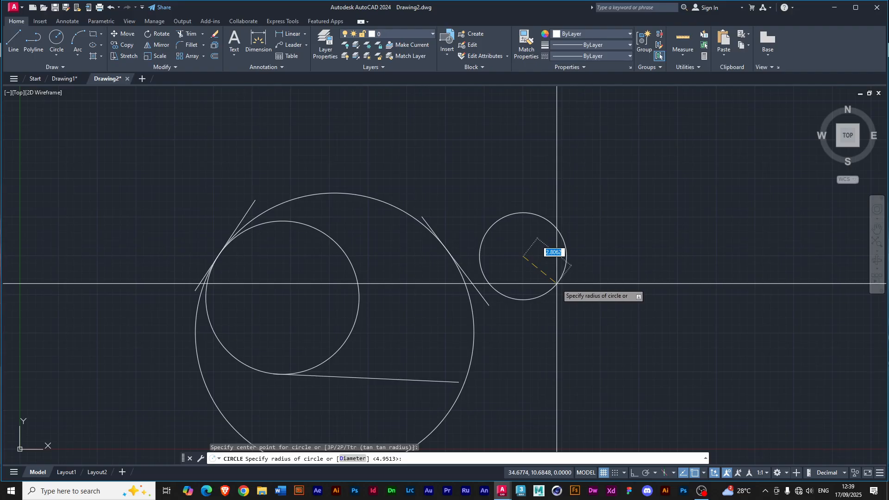
key("Return")
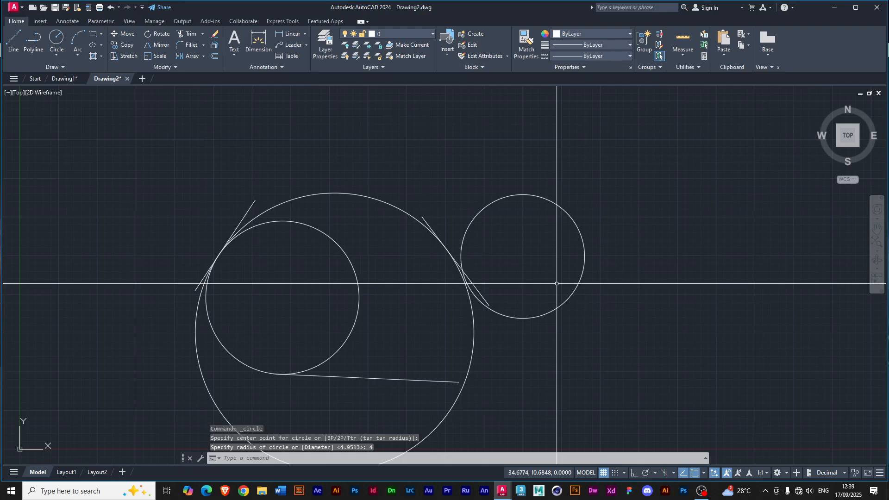
- Draw a Center, Diameter circle with diameter 4, concentric with the radius 4 circle
left_click(56, 55)
left_click(76, 91)
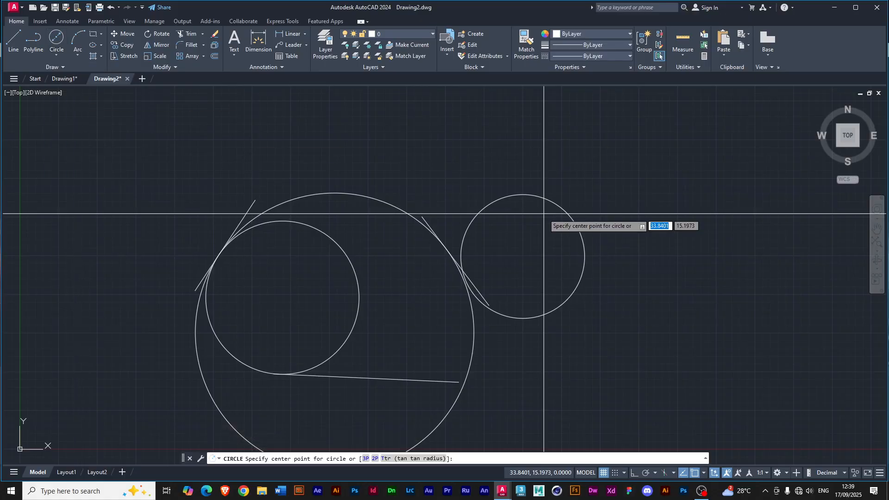
left_click(524, 256)
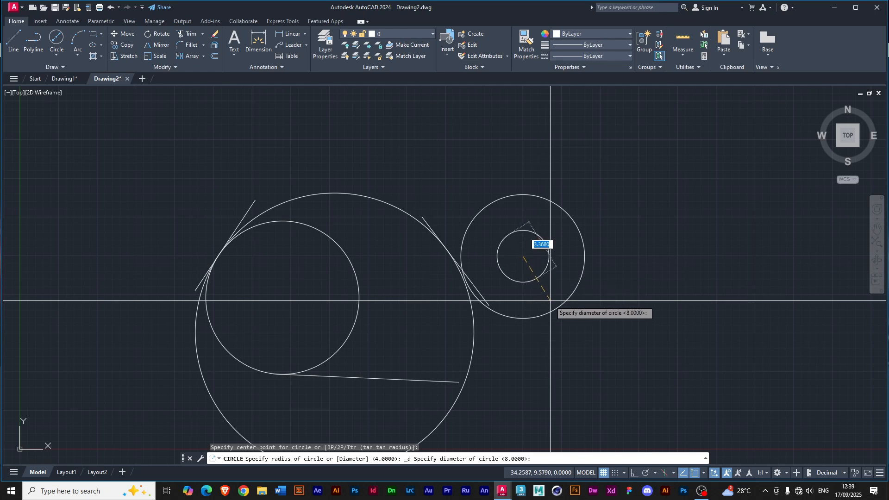
type("4")
key("Return")
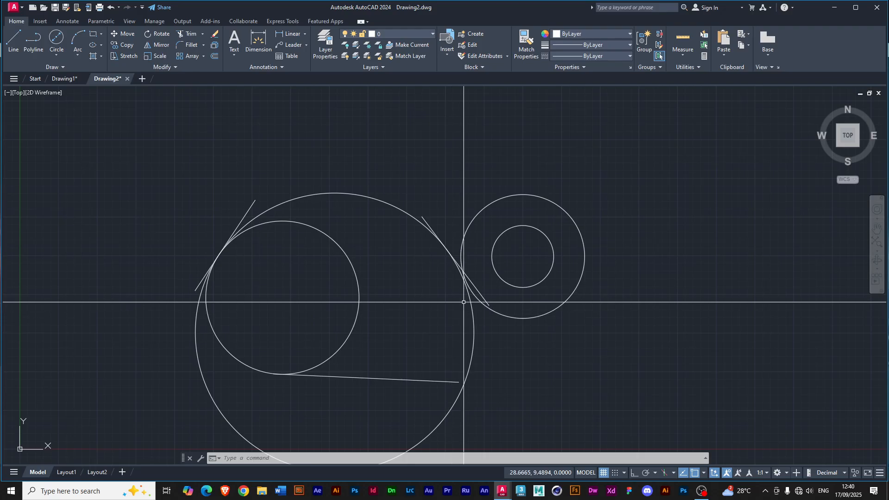
- Move the largest circle by its centre up and left into empty space near the Y axis, away from the three lines
scroll(464, 302, "down", 3)
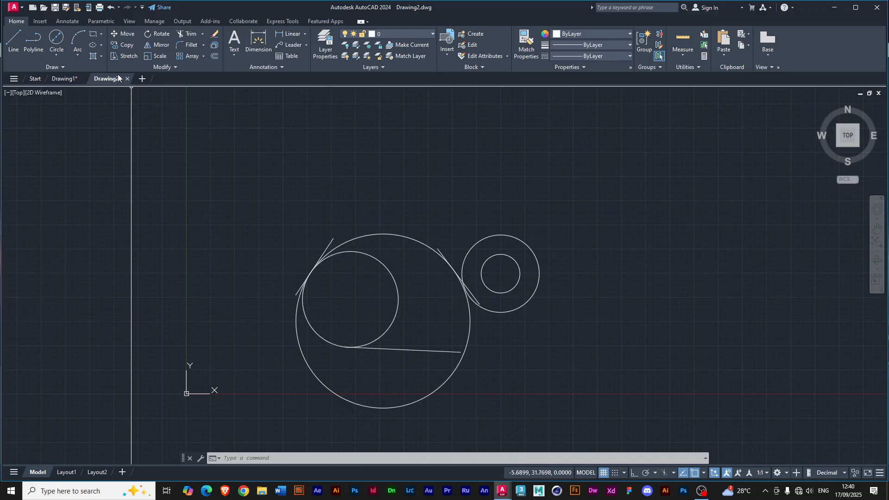
left_click(78, 56)
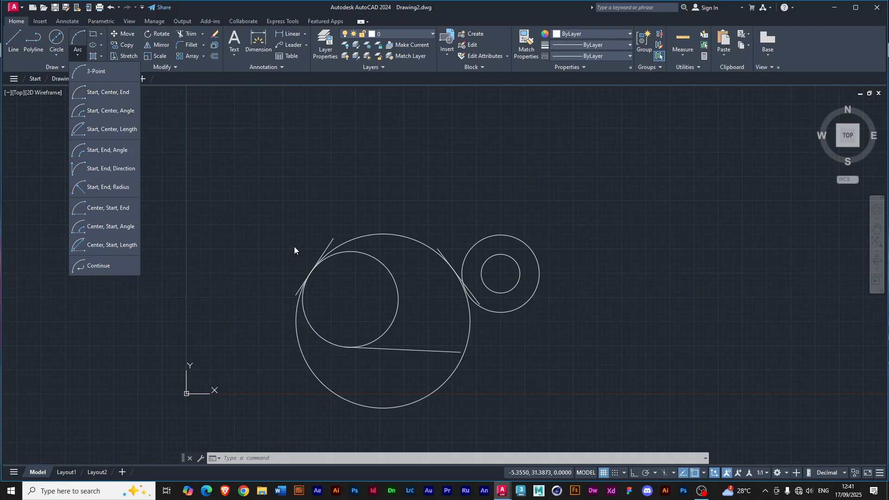
left_click(245, 171)
left_click(388, 234)
left_click(383, 320)
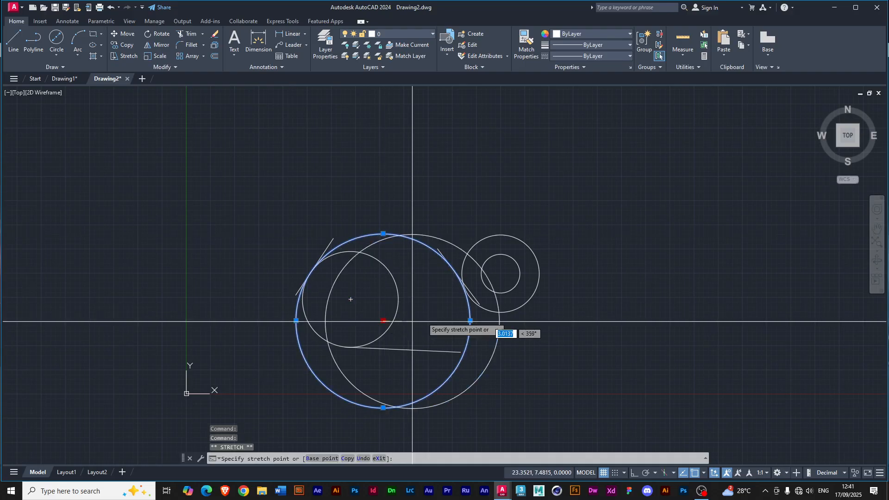
left_click(191, 239)
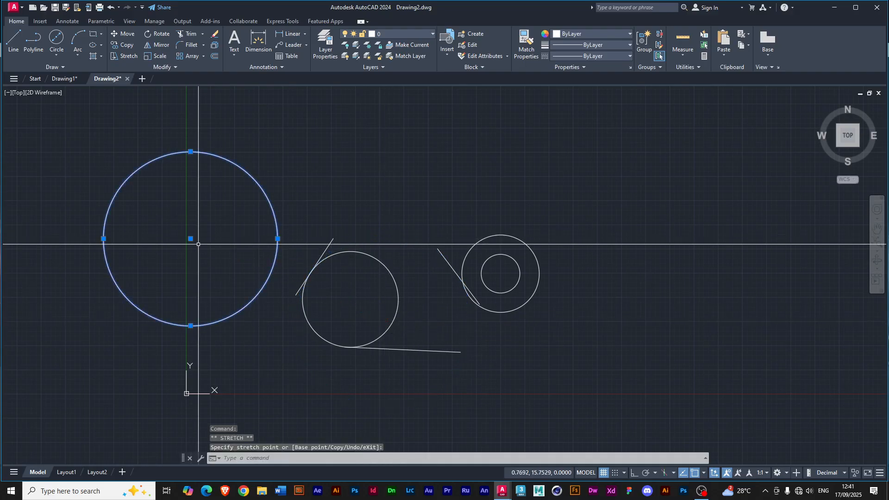
- Move the remaining tangent circle by its centre to above the three lines and clear the selection
left_click(389, 268)
left_click(351, 299)
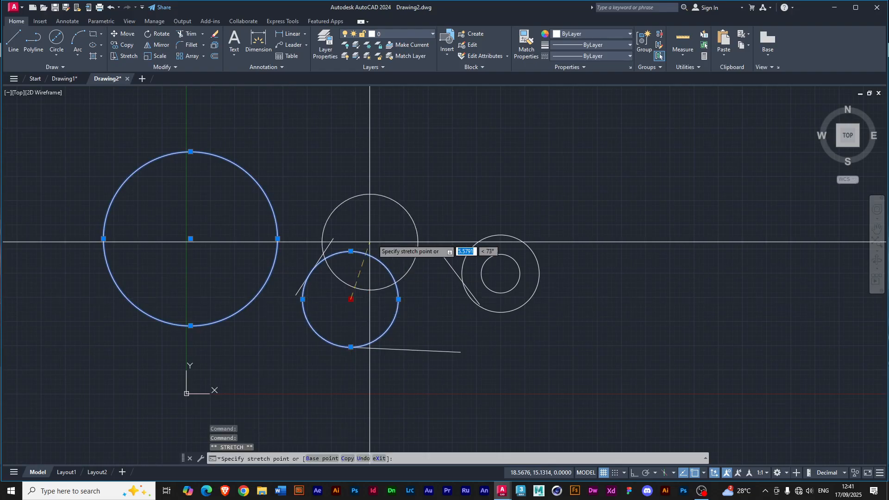
left_click(396, 183)
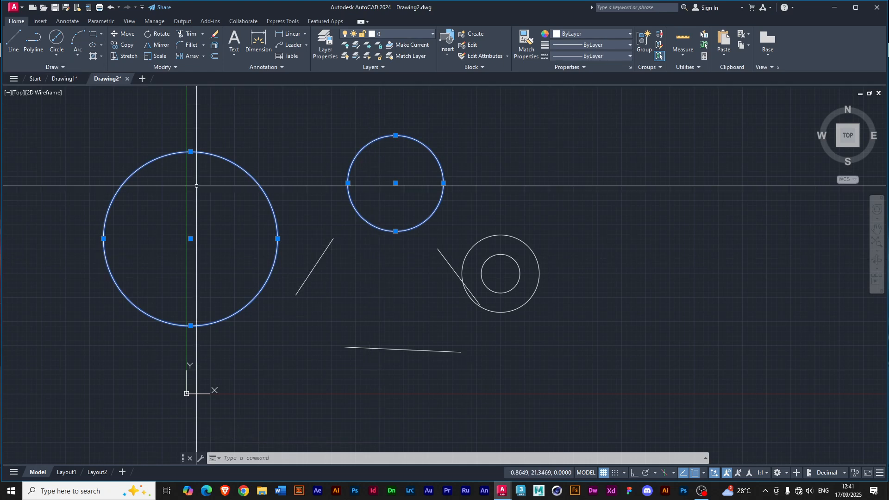
key("Escape")
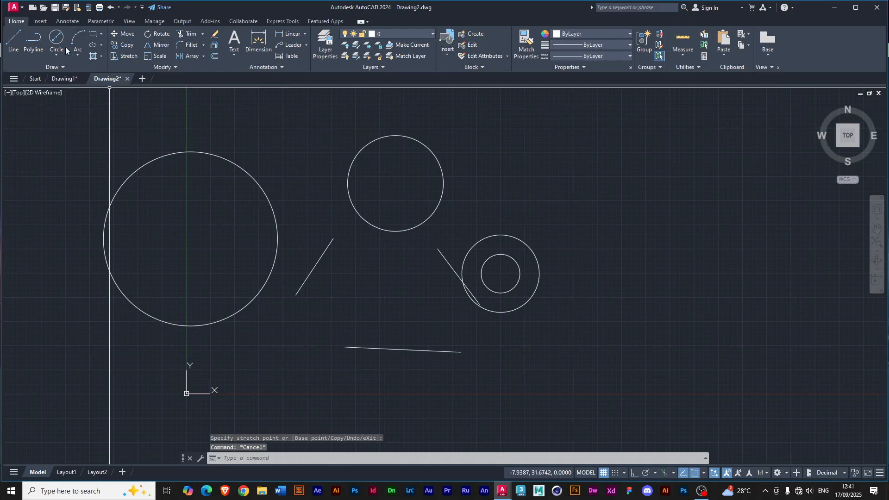
- Try a Start, Center, End arc from the bottom line's right endpoint, centred just above its left endpoint, and undo it
left_click(78, 54)
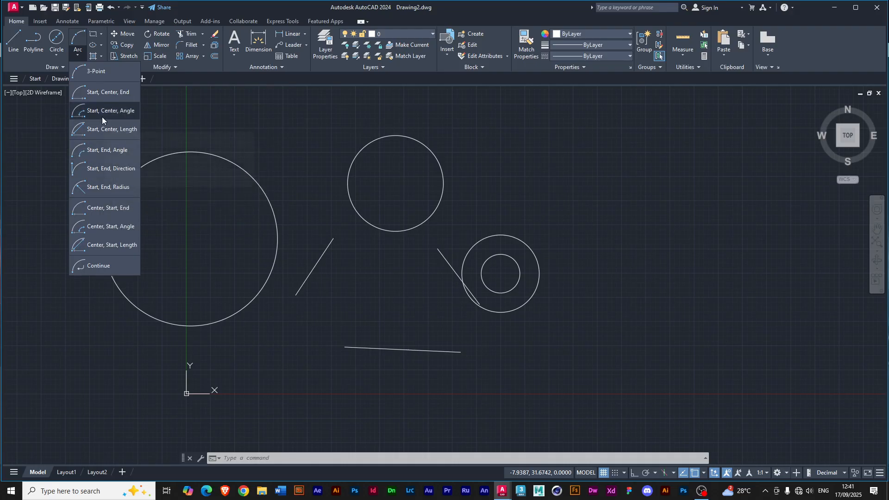
left_click(93, 93)
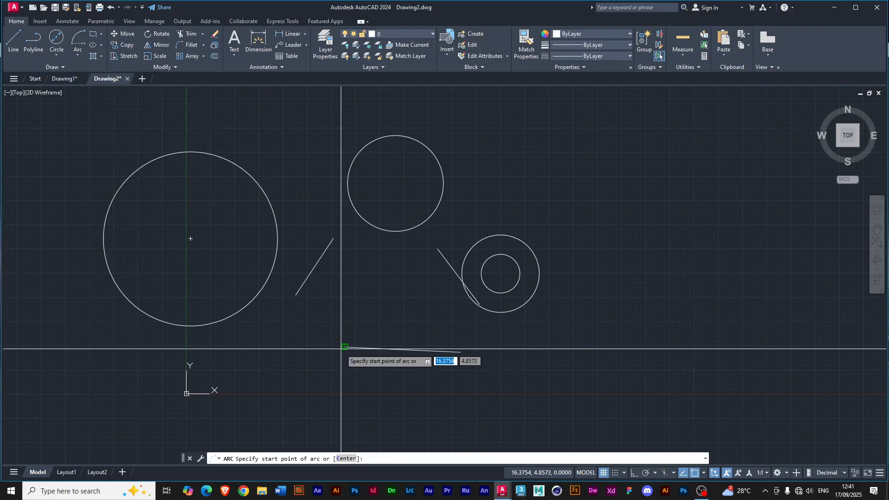
left_click(461, 352)
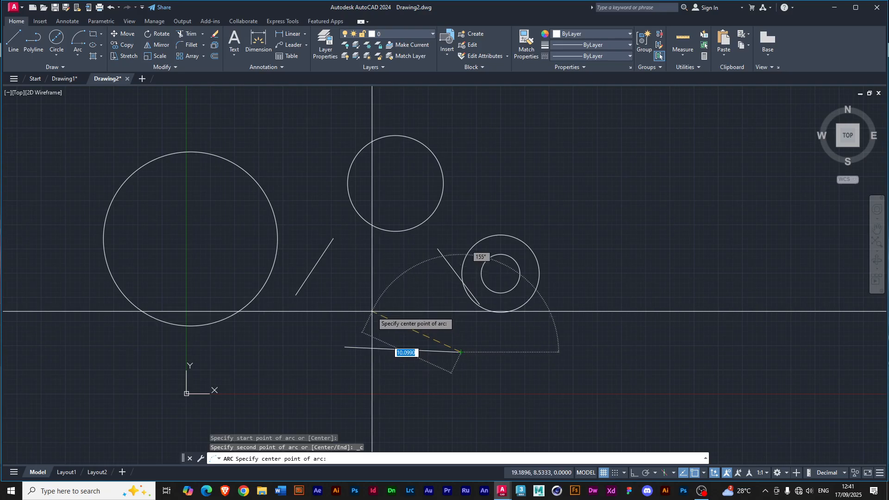
left_click(344, 322)
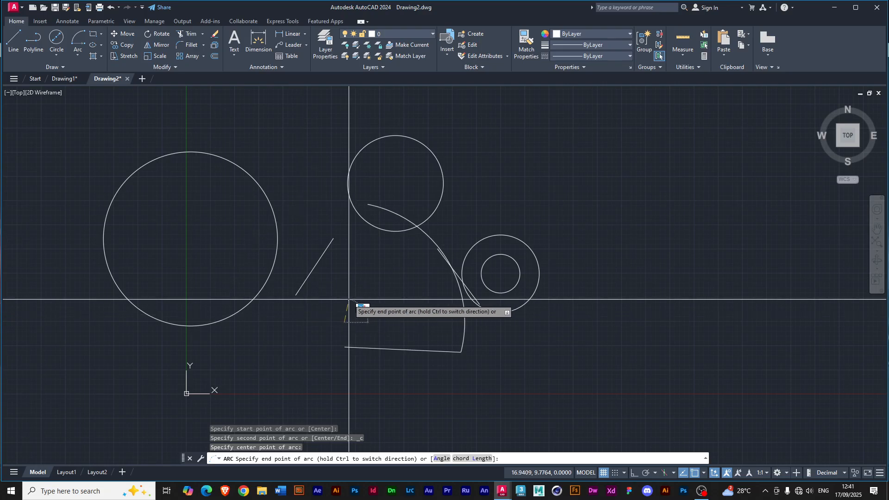
left_click(321, 324)
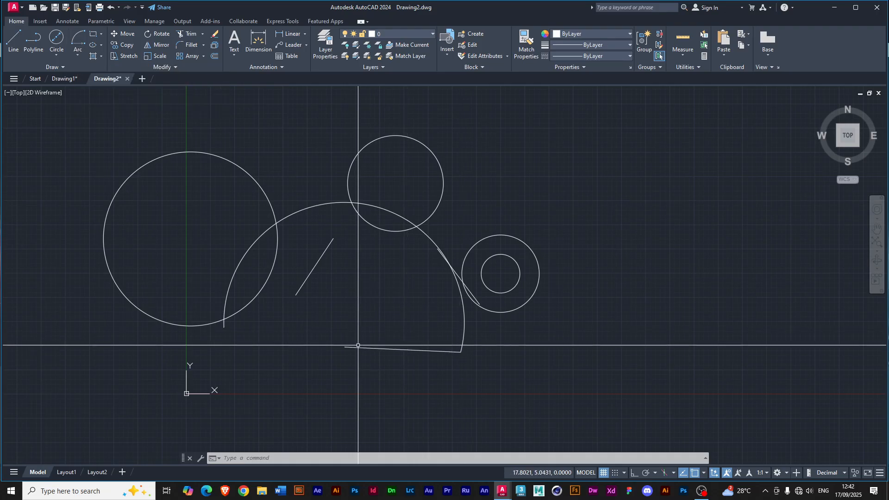
key("ctrl+z")
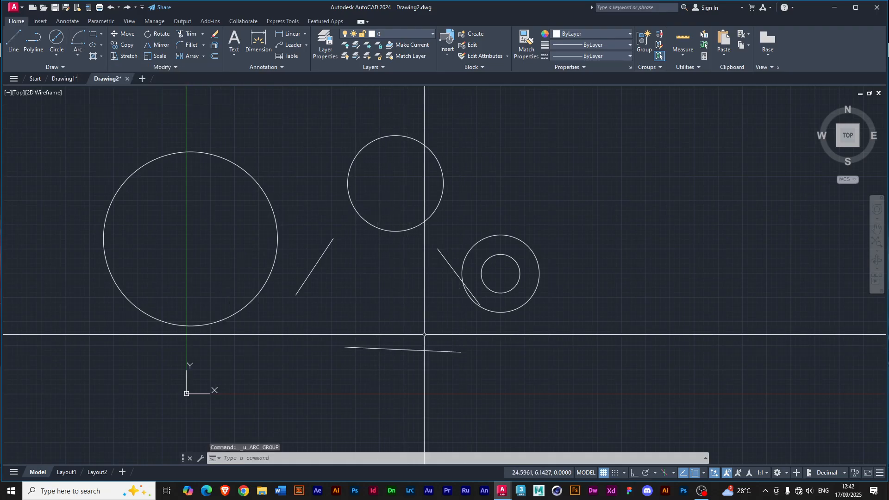
- Draw a Start, Center, End arc from the bottom line's right endpoint, centred on its left endpoint and ending at 90° directly above the centre
left_click(77, 41)
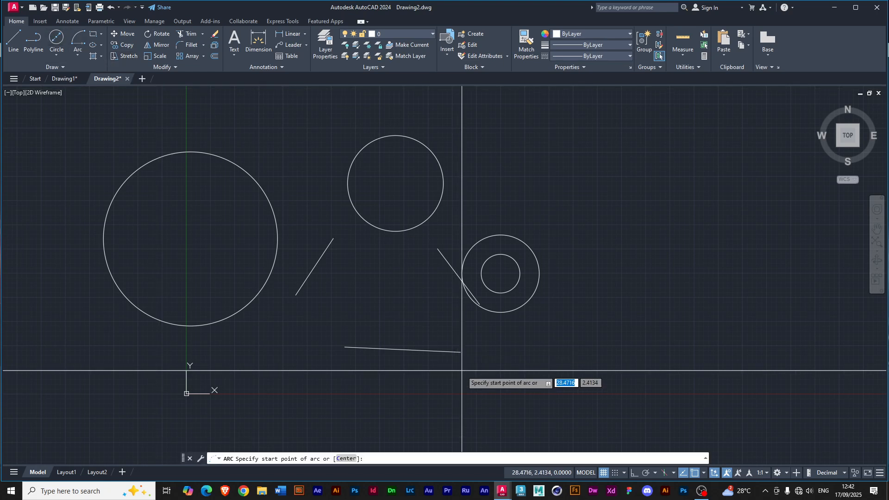
left_click(461, 352)
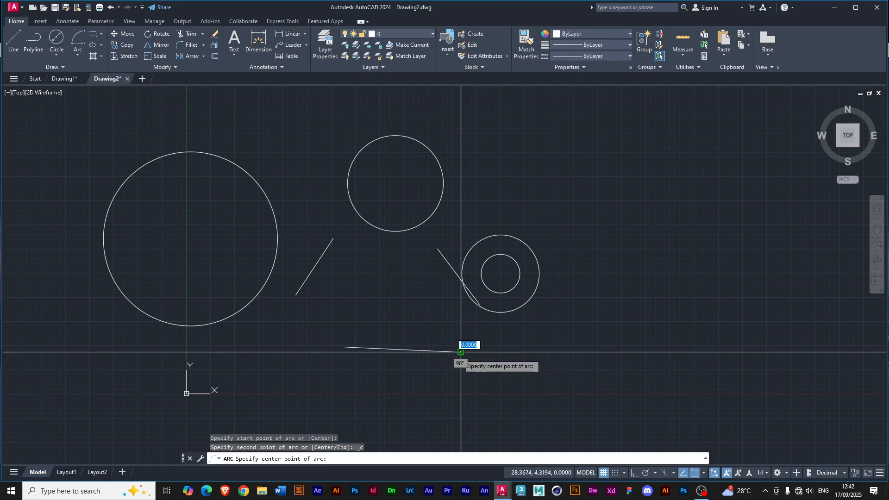
left_click(345, 347)
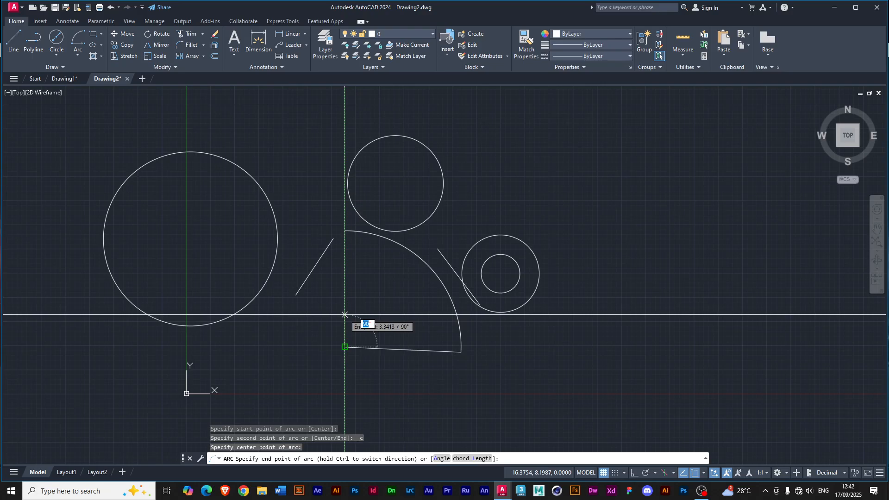
left_click(344, 315)
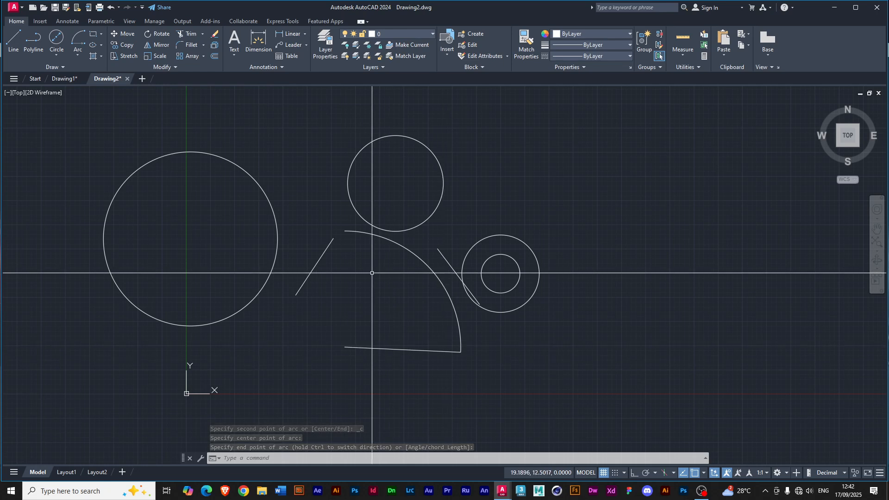
- Draw a Start, Center, Angle arc from the right slanted line's upper endpoint, centred on its lower endpoint, with a 35° included angle
left_click(78, 53)
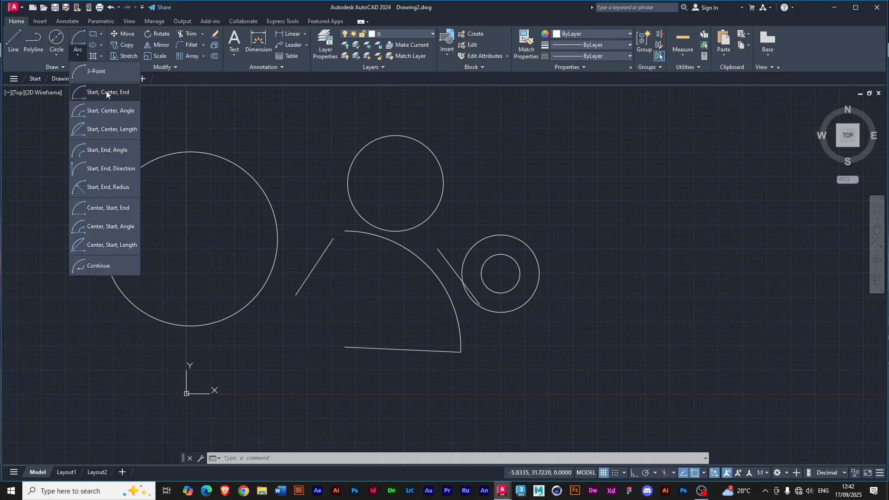
left_click(113, 114)
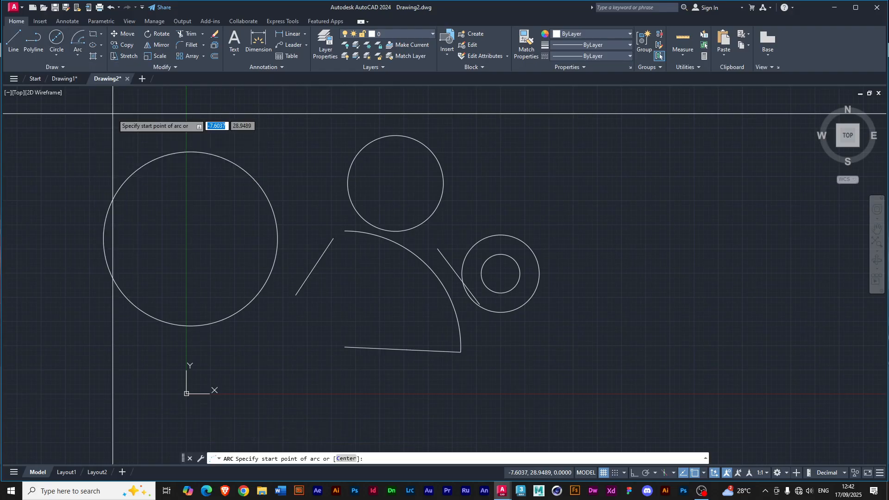
left_click(438, 249)
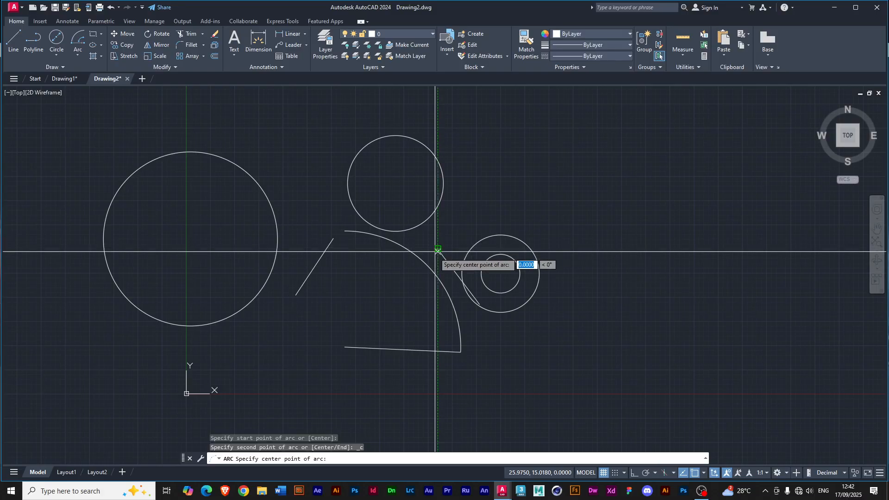
left_click(479, 304)
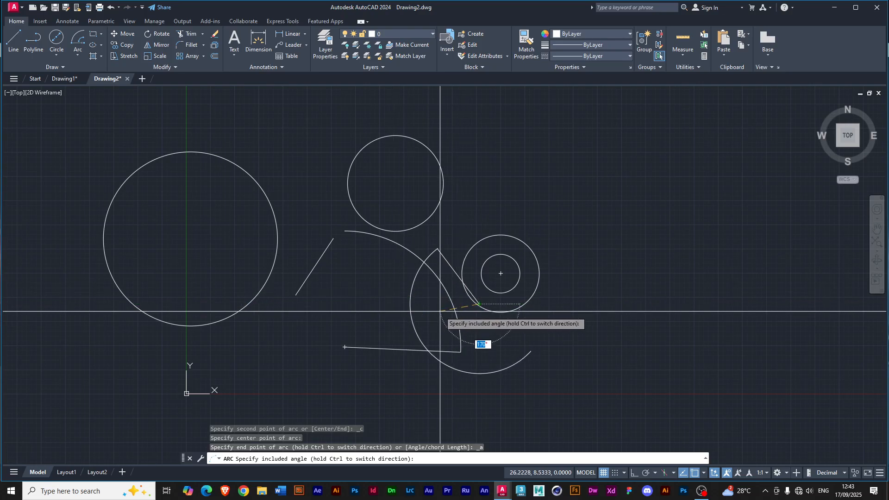
type("35")
key("Return")
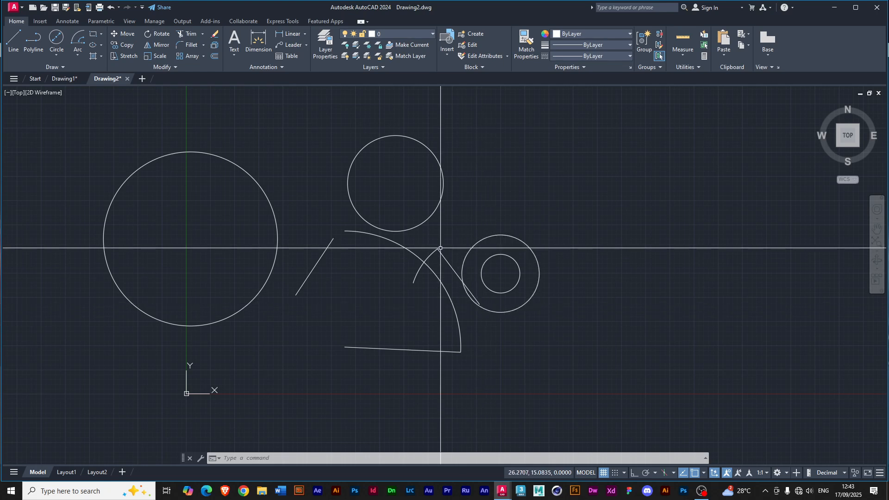
mouse_move(453, 270)
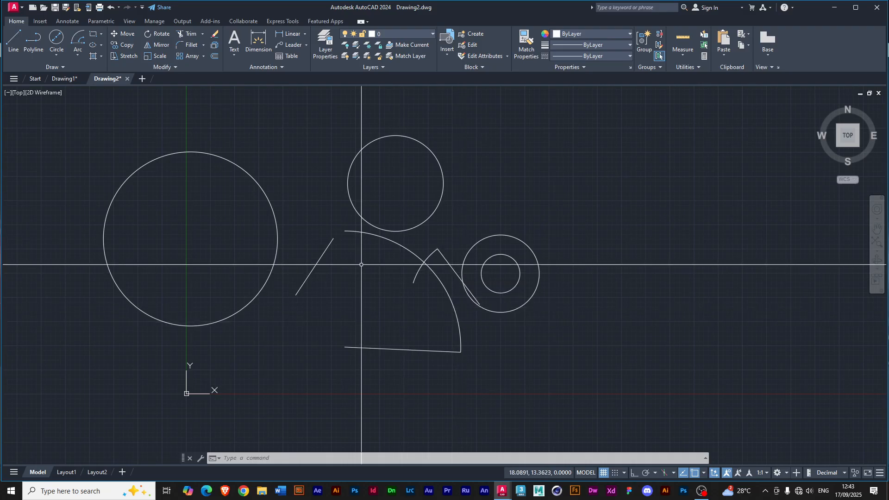
- Draw a Center, Start, Angle arc centred on the bottom line's left endpoint, starting at the left slanted line's lower endpoint, with a 48° angle
left_click(79, 56)
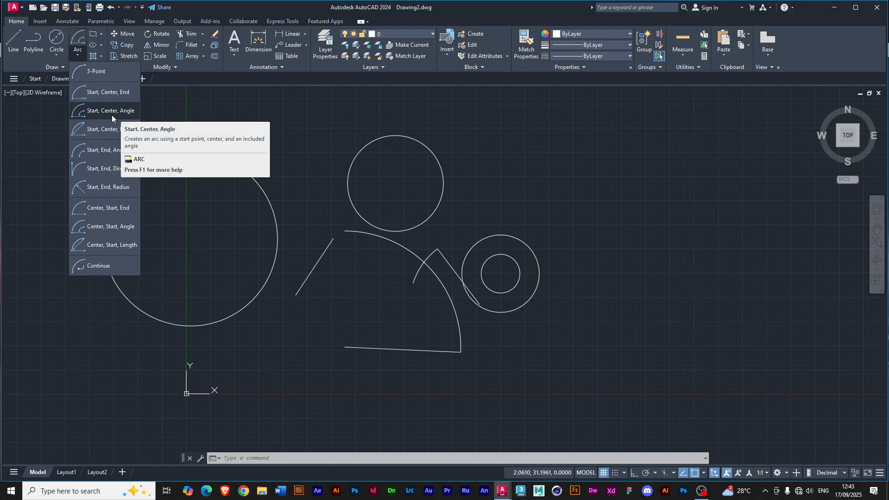
left_click(107, 226)
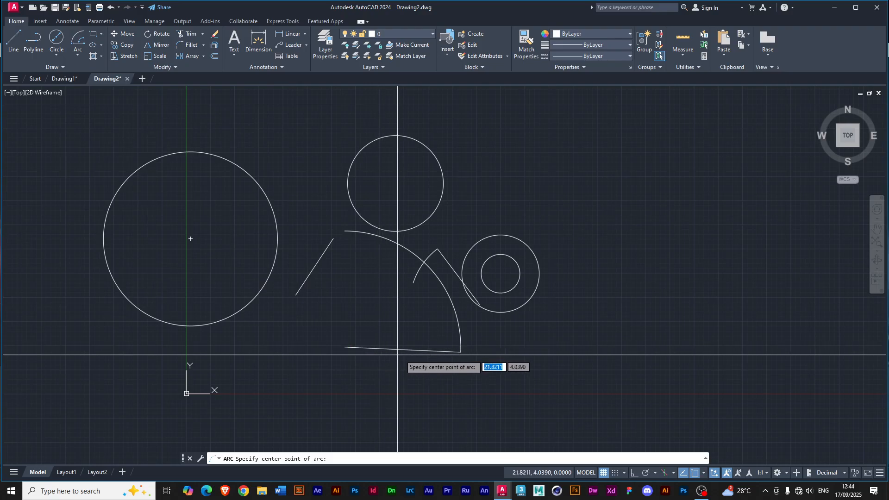
left_click(345, 347)
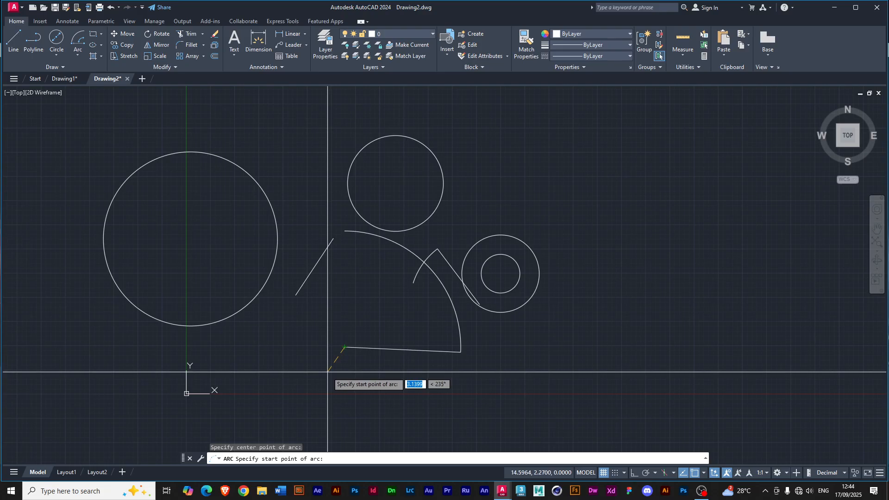
left_click(296, 294)
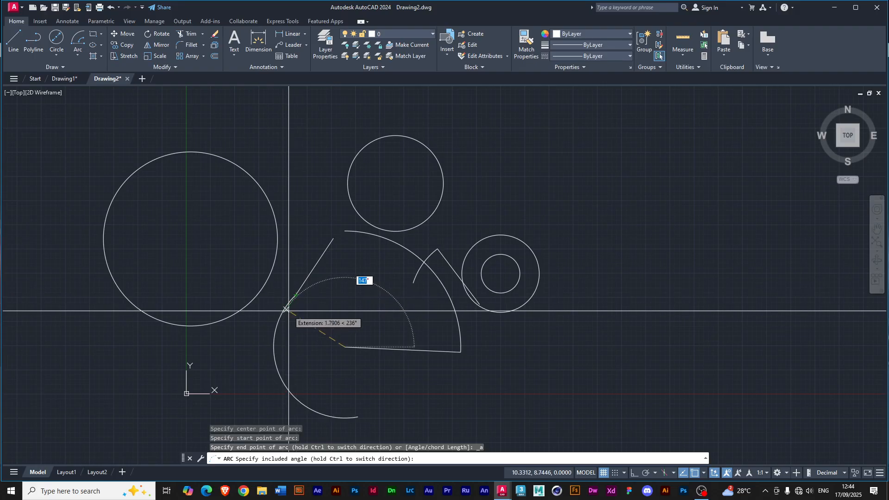
type("48")
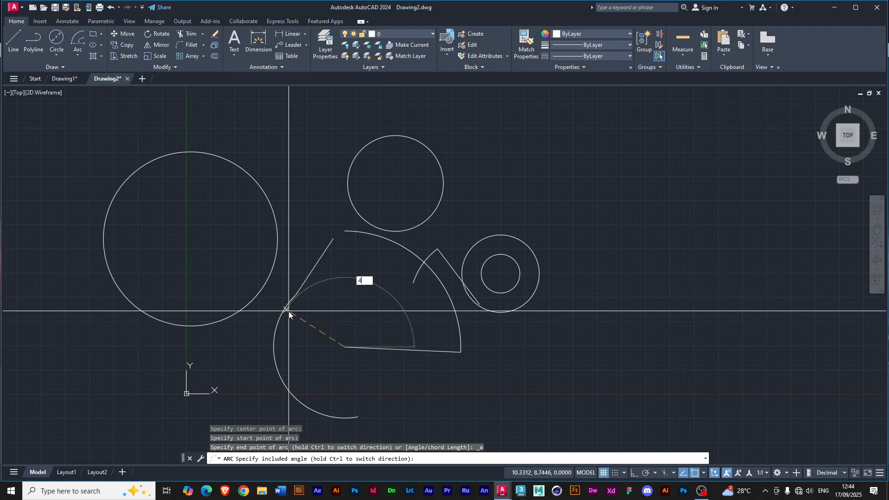
key("Return")
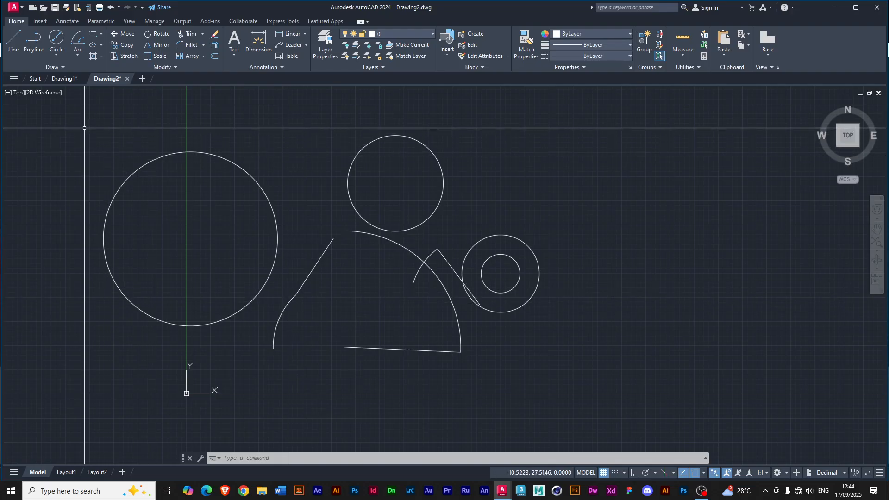
- Draw a plain rectangle by two opposite corners to the right of the upper circle, above the concentric circles
left_click(101, 35)
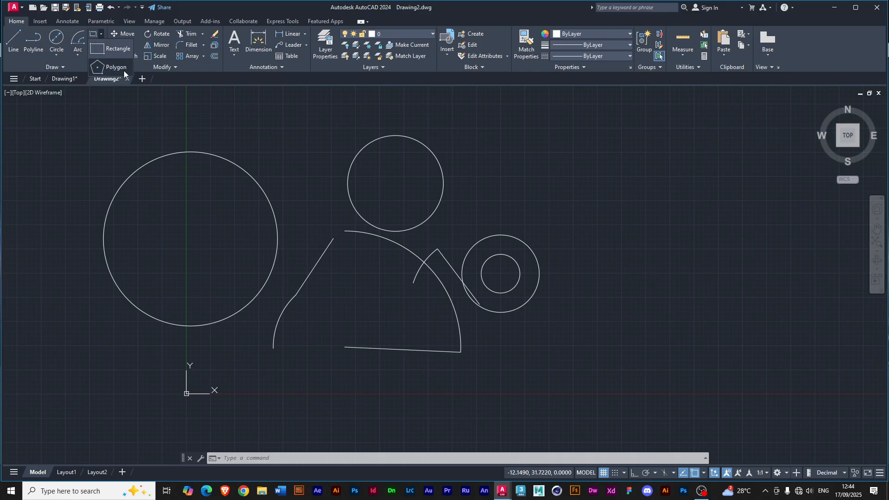
left_click(109, 49)
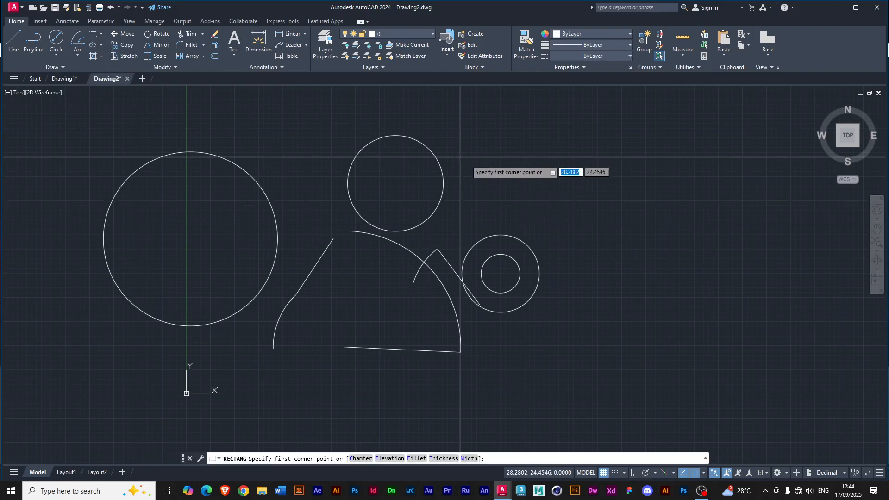
left_click(549, 146)
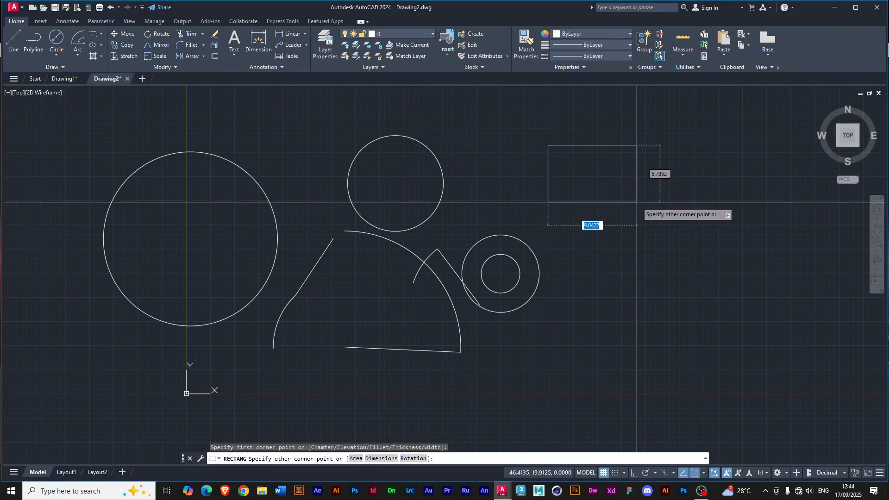
left_click(652, 207)
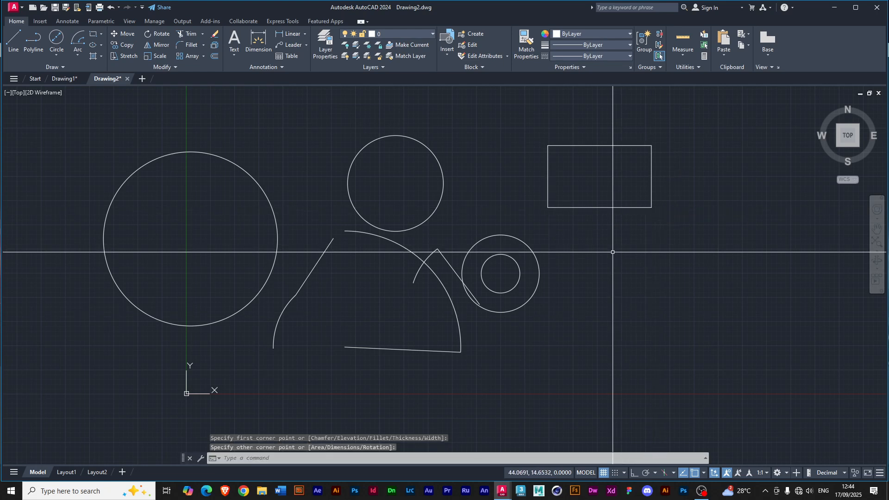
key("Return")
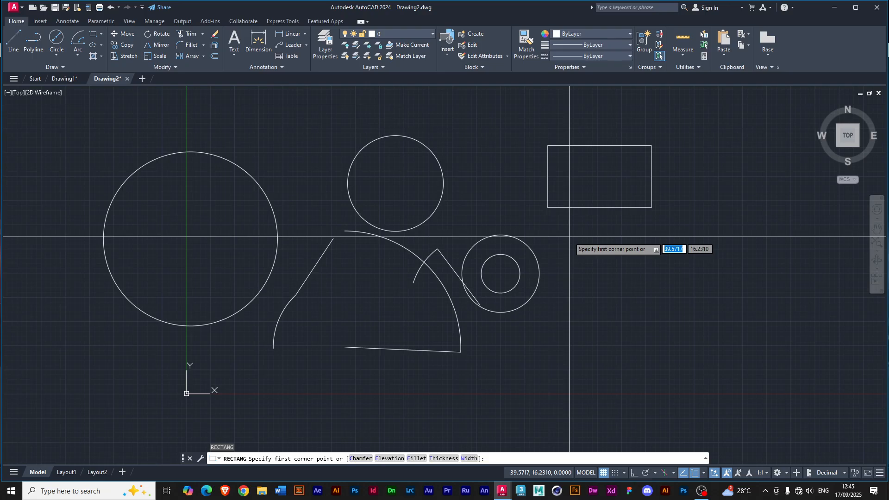
key("Escape")
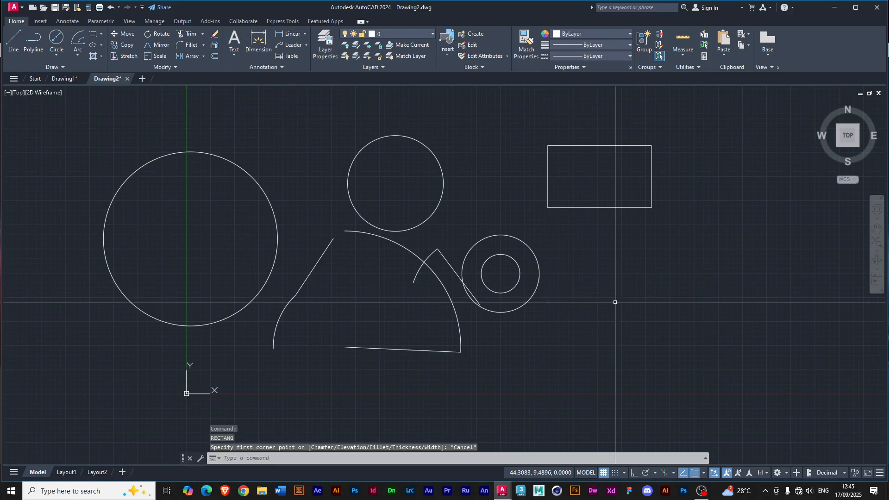
middle_click_drag(615, 308, 614, 209, "shift")
middle_click_drag(612, 276, 609, 330, "shift")
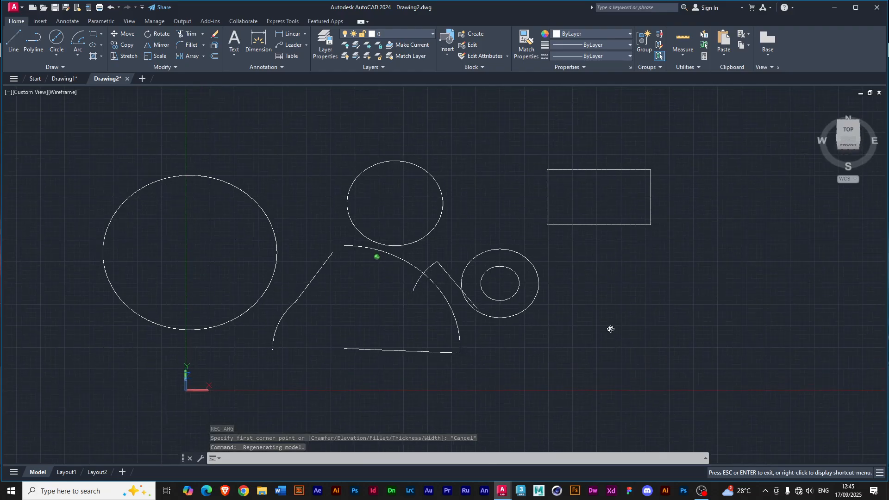
left_click(851, 130)
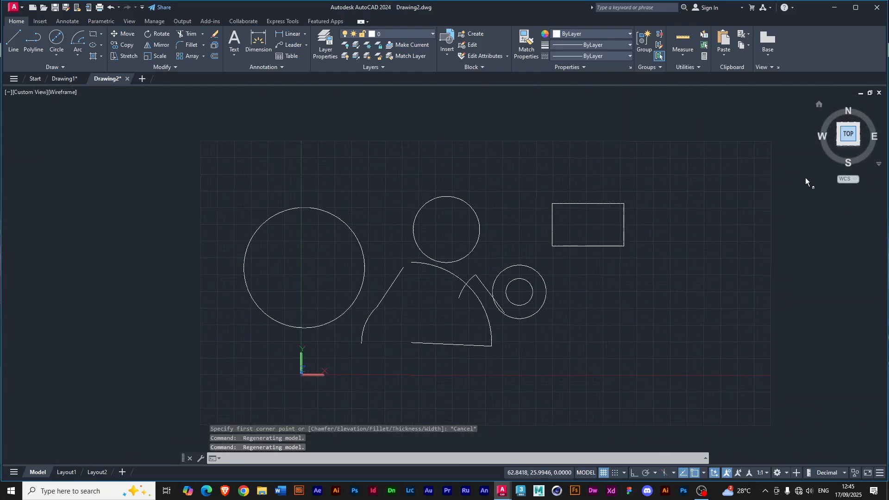
- Draw a rectangle at elevation 5 below the first rectangle, check its height from the front, and return to the top view
type("rec")
key("Return")
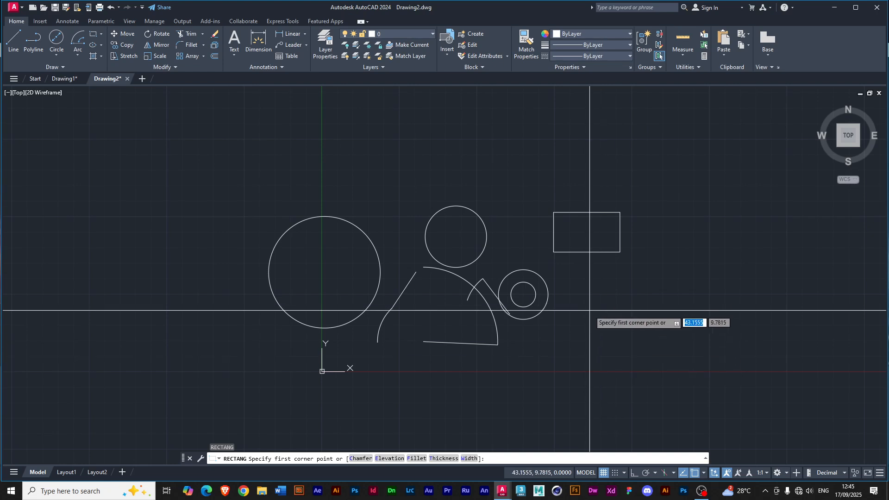
left_click(391, 460)
type("5")
key("Return")
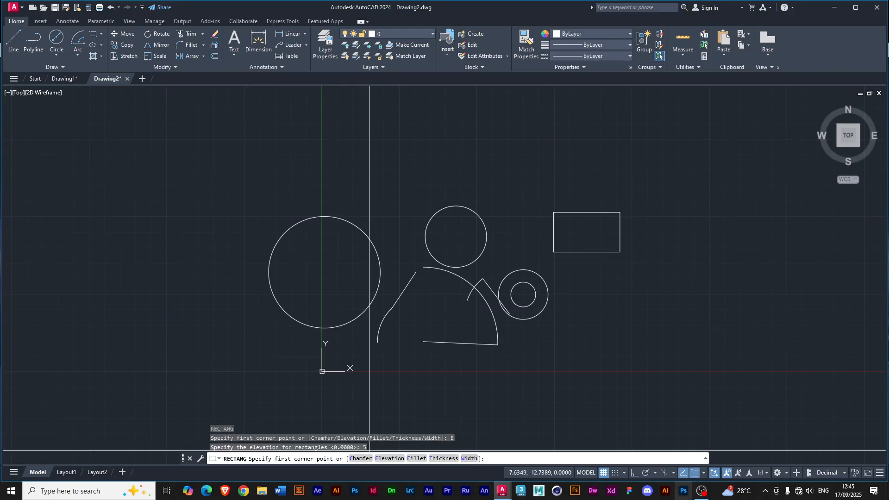
left_click(587, 284)
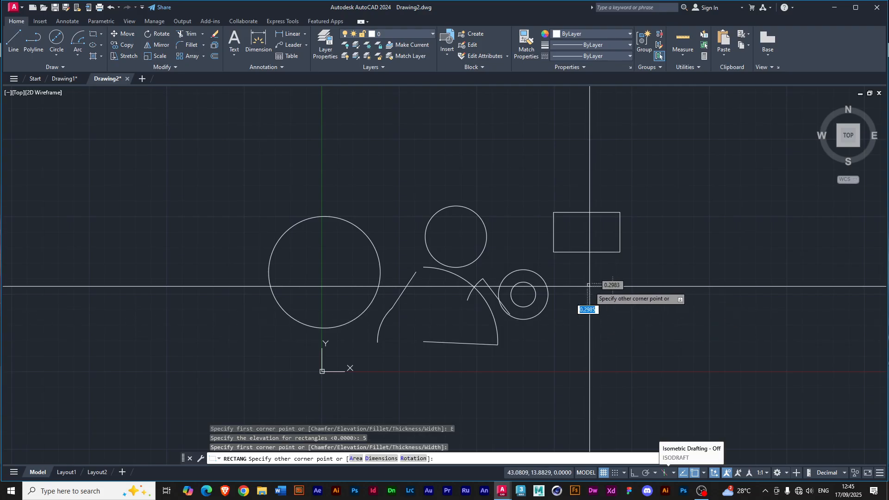
left_click(654, 323)
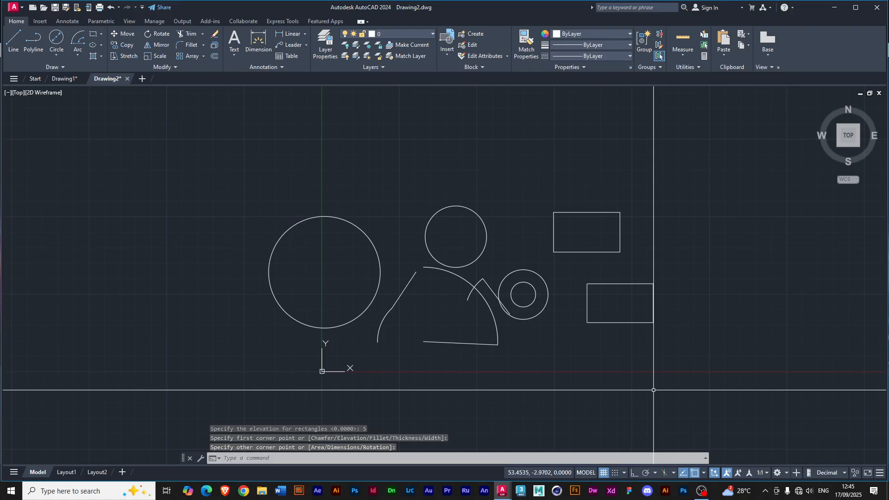
mouse_move(634, 373)
middle_mouse_down("shift")
mouse_move(620, 338)
mouse_move(621, 215)
middle_mouse_up("shift")
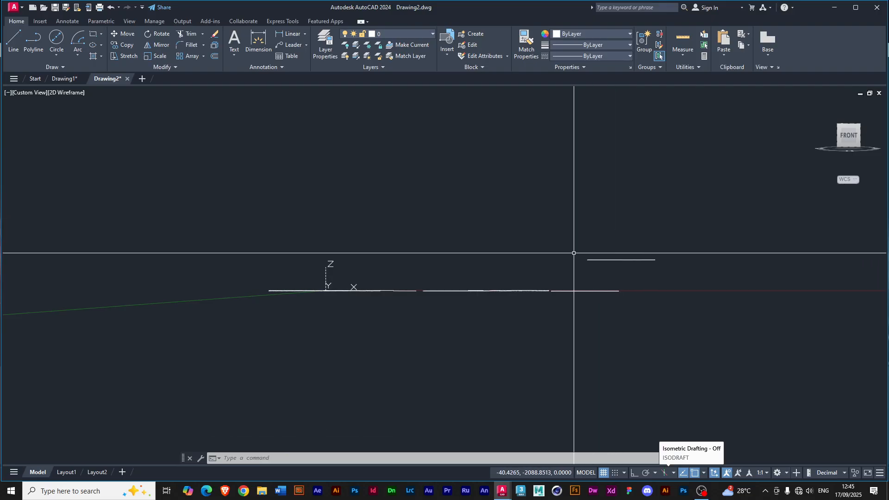
left_click(850, 130)
left_click(850, 131)
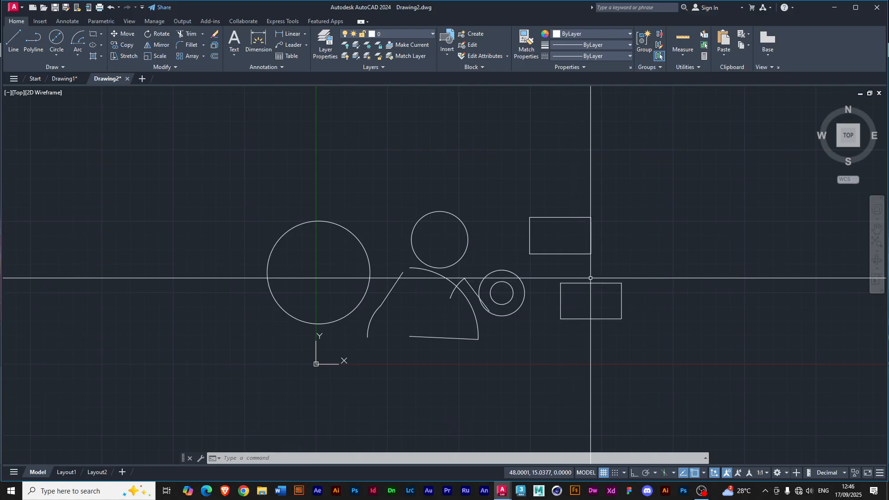
left_click(379, 184)
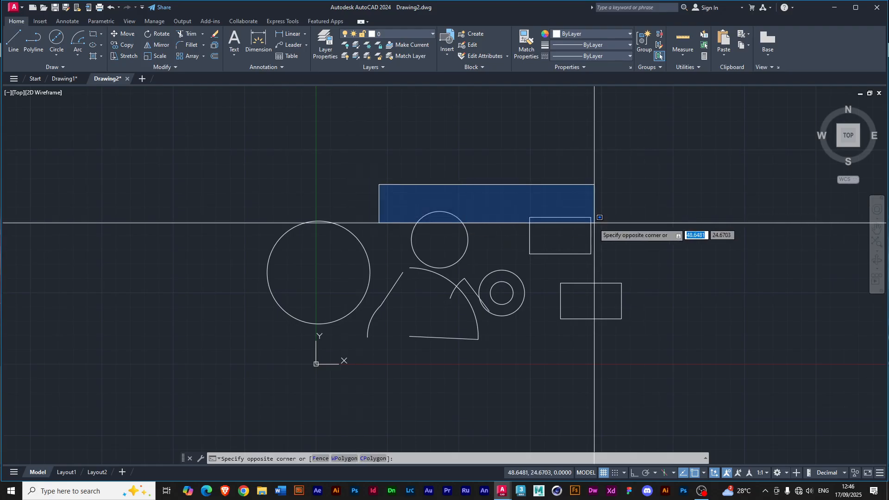
left_click(512, 147)
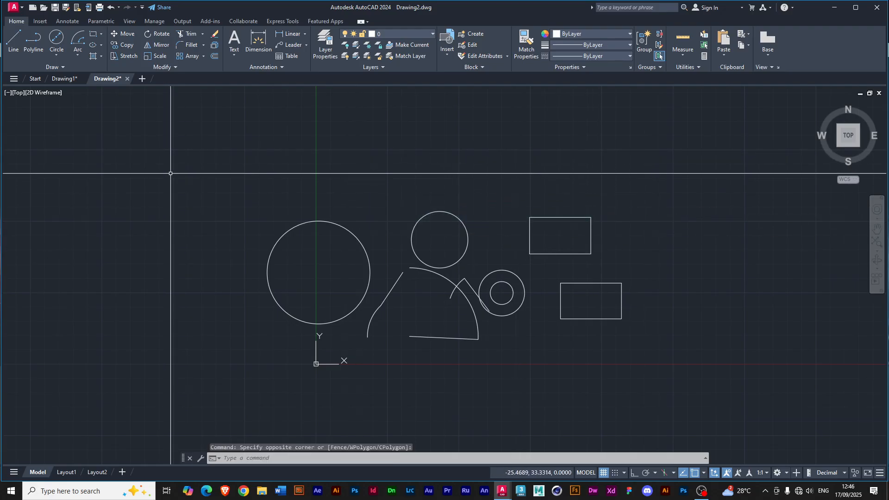
- Draw a rectangle about 20 by 15 units, with elevation 0 and fillet radius 3, to the upper left of the large circle
key("Return")
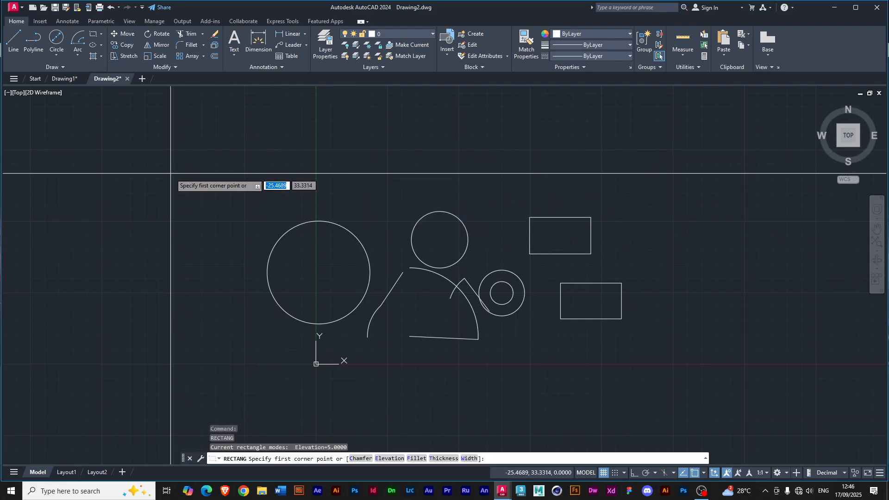
left_click(378, 460)
type("0")
key("Return")
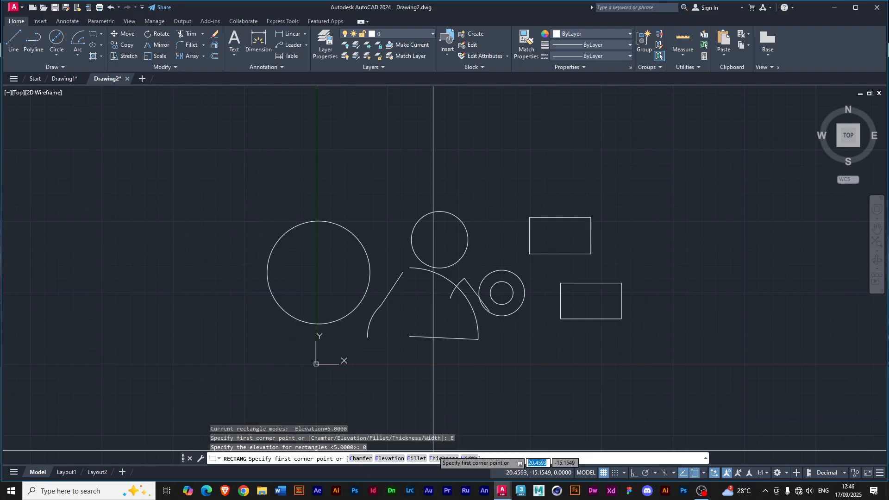
left_click(410, 459)
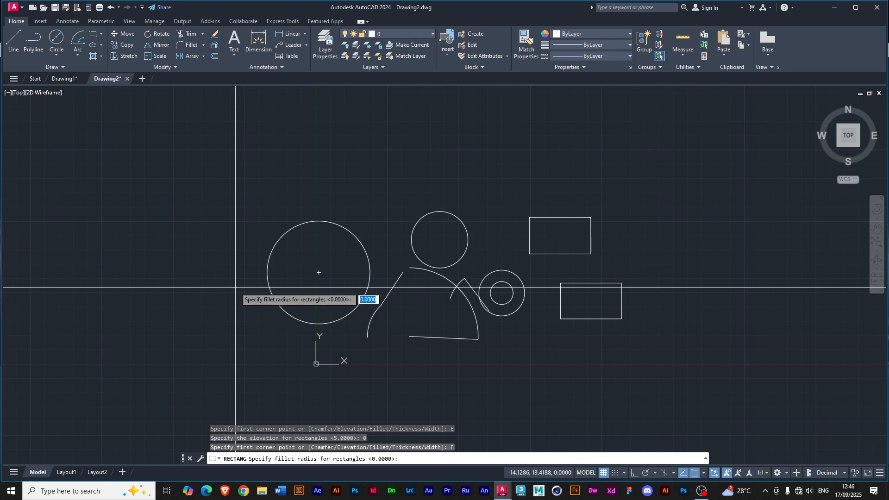
key("Return")
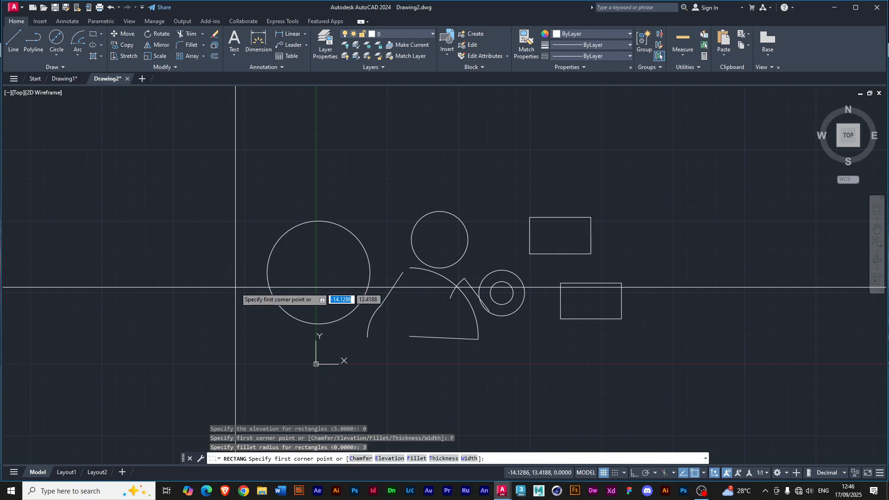
left_click(130, 173)
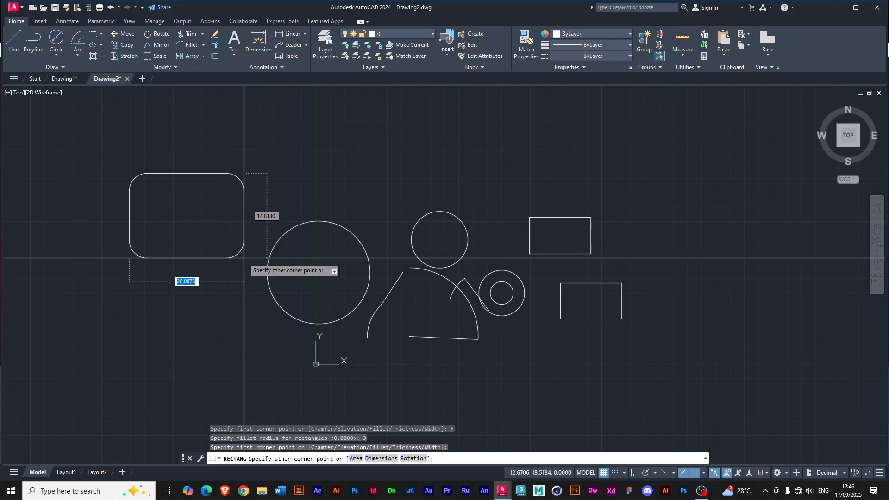
left_click(243, 259)
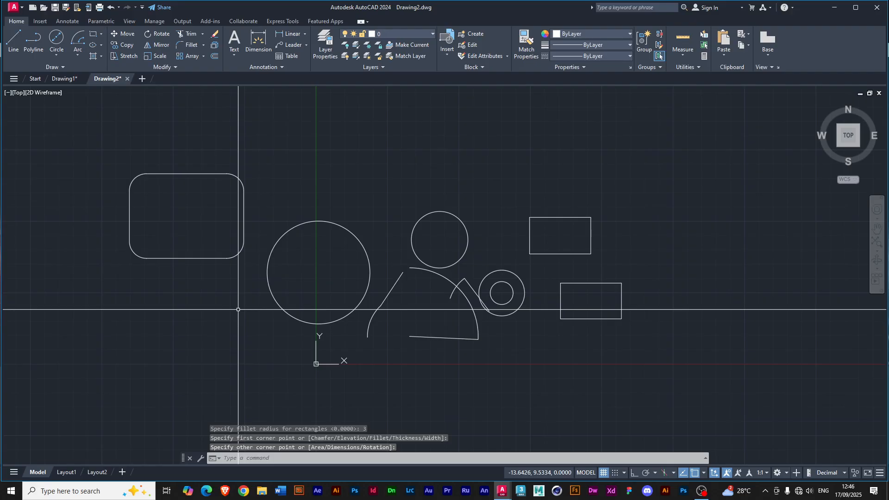
- Draw a rounded rectangle with thickness 5 below the first rounded one, inspect it in 3D, and return to the top view
key("space")
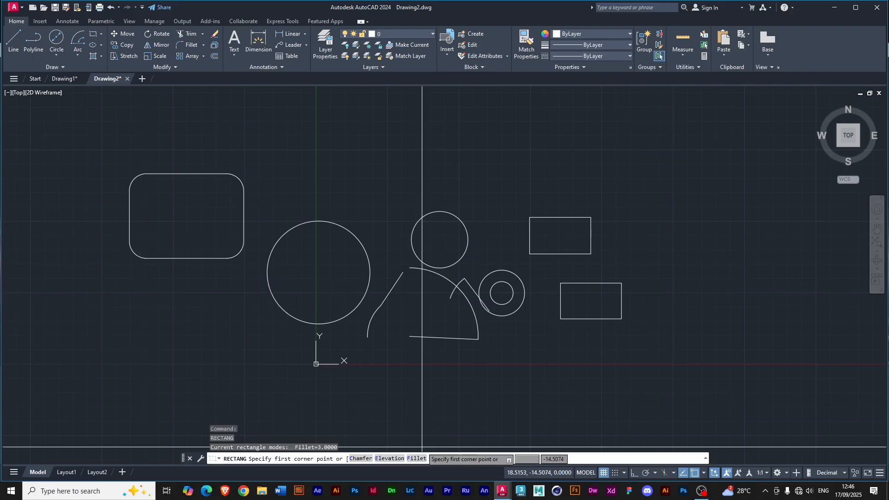
left_click(434, 458)
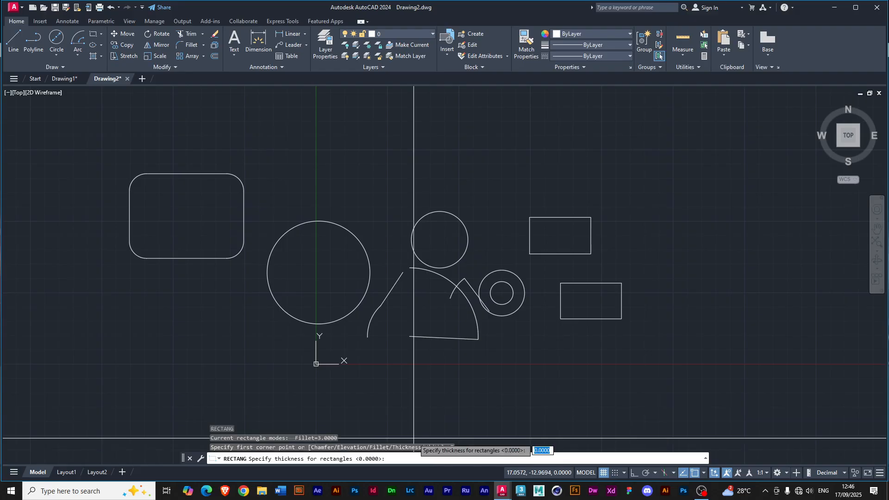
type("5")
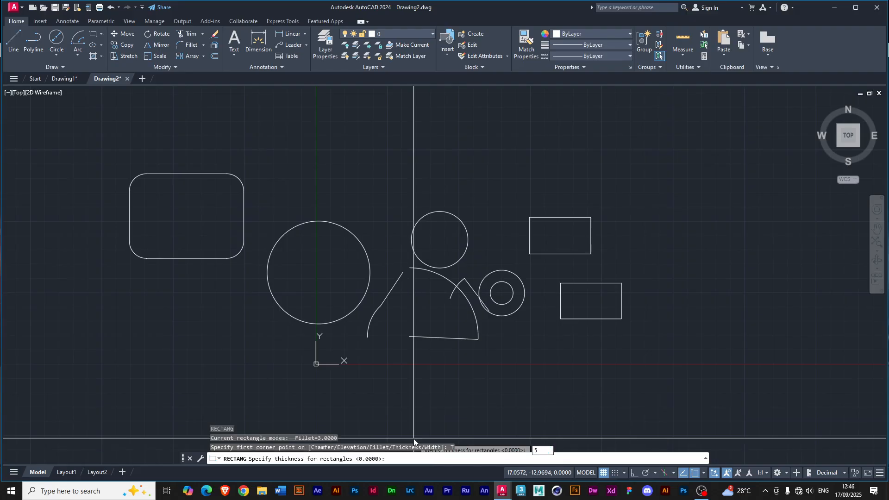
key("Return")
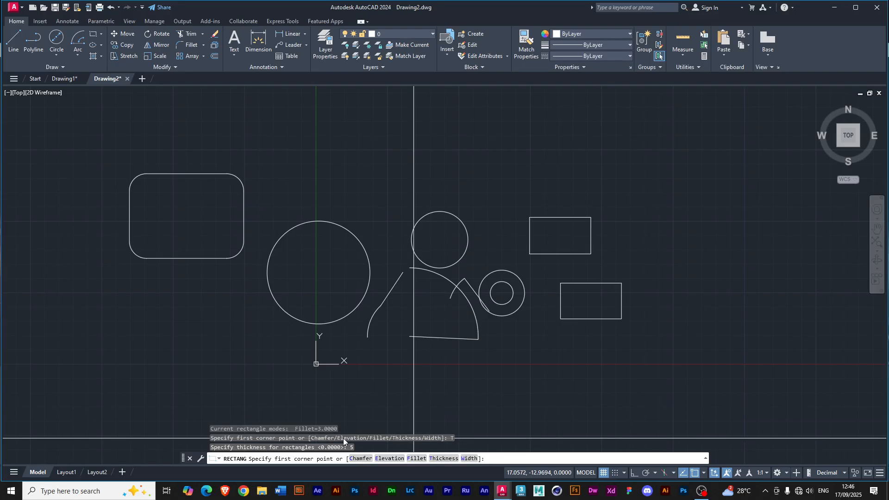
left_click(133, 301)
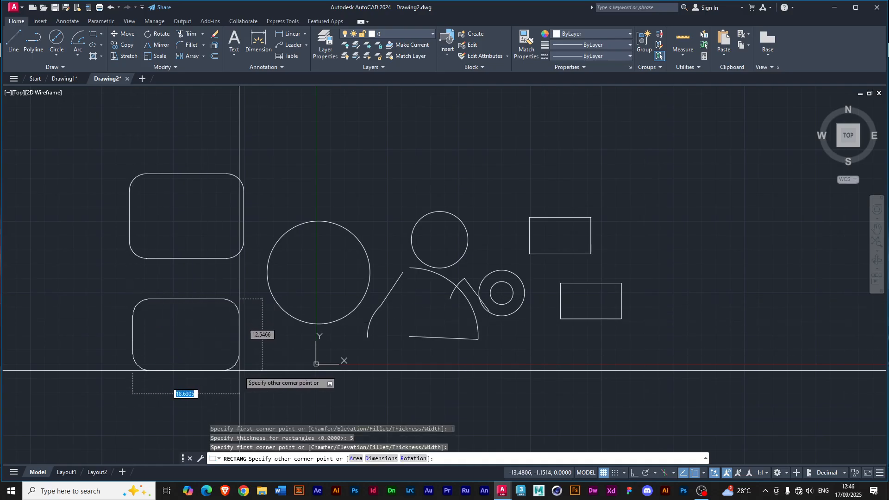
left_click(253, 382)
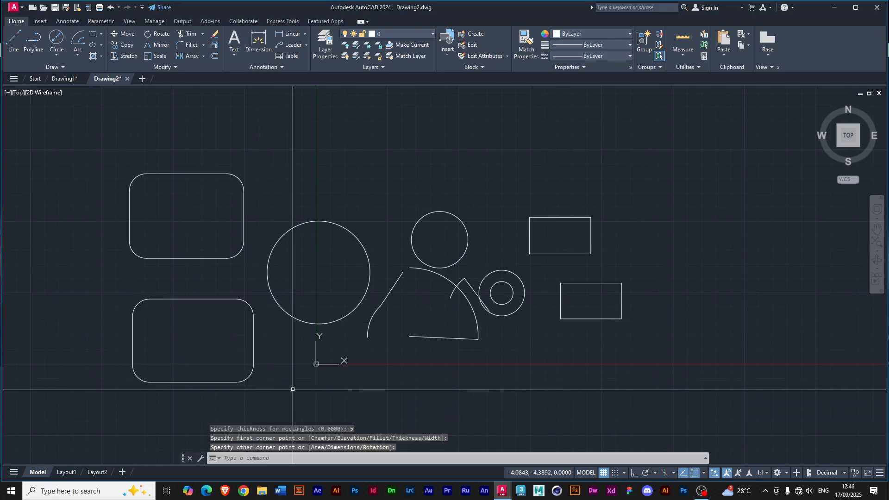
middle_click_drag(270, 401, 272, 354, "shift")
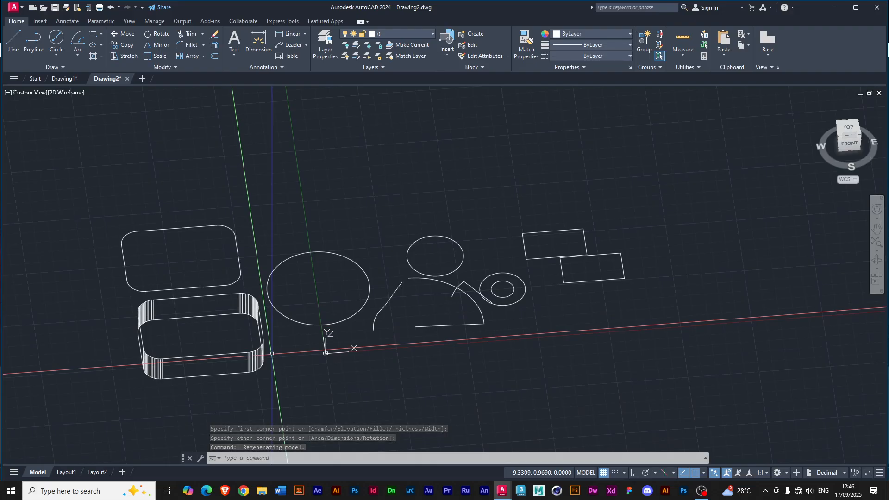
middle_click_drag(278, 357, 284, 411, "shift")
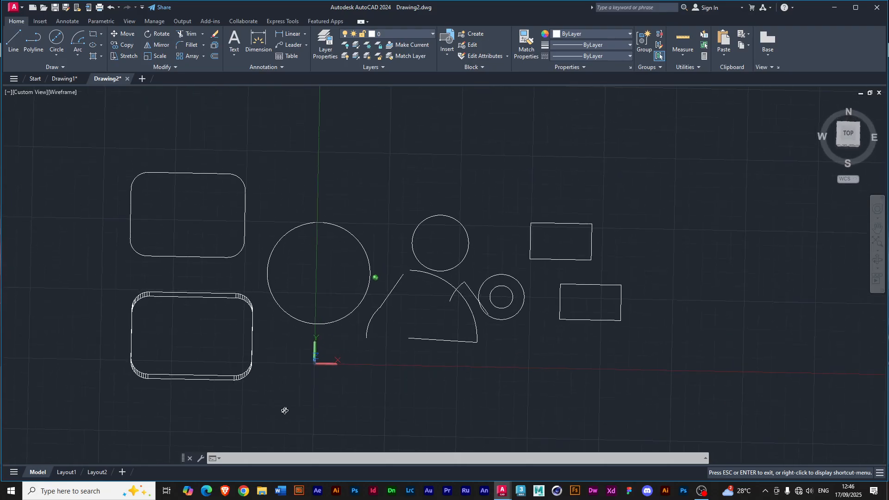
left_click(852, 134)
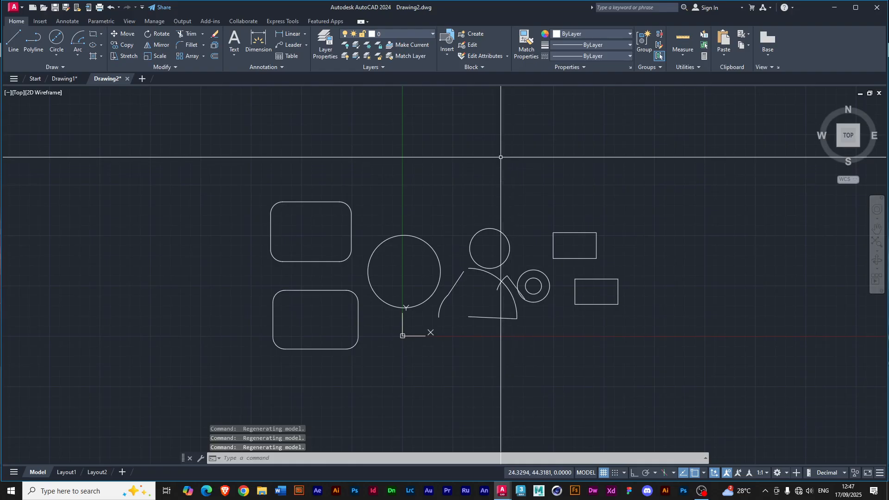
- Draw a rectangle about 28 by 14 units with fillet radius 0 and thickness 0 above the circles, and inspect it in 3D
type("rec")
key("Return")
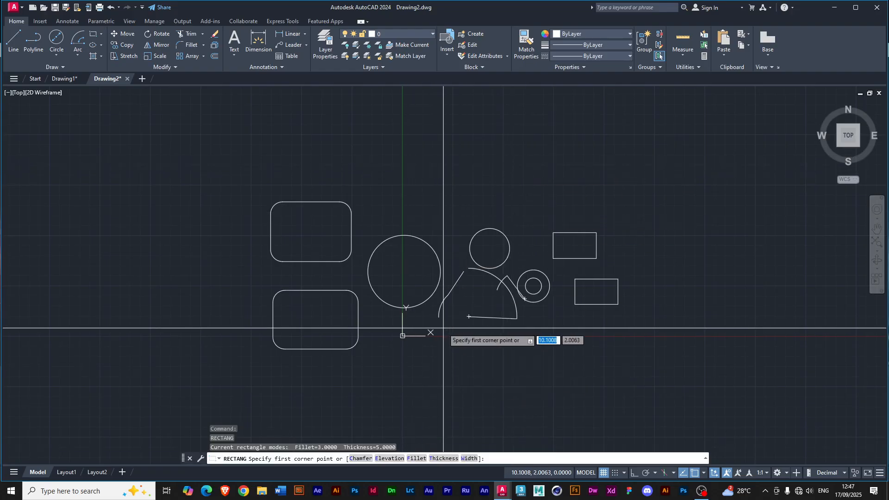
type("f")
key("Return")
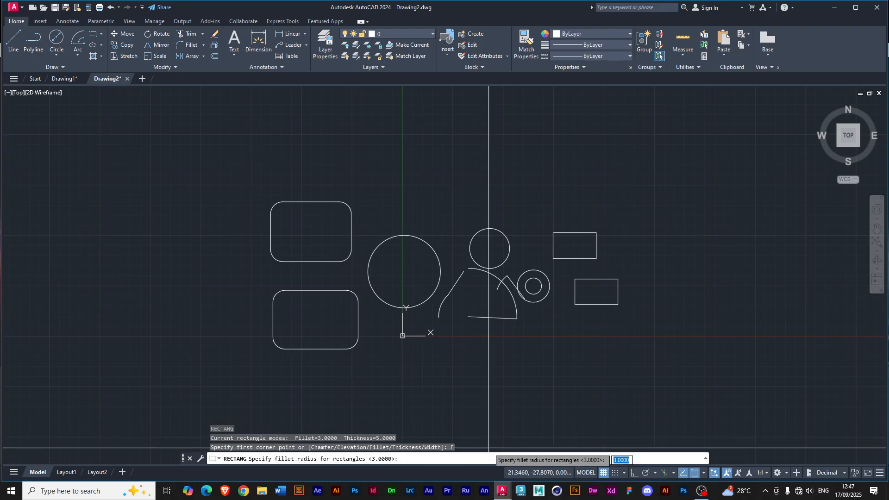
type("0")
key("Return")
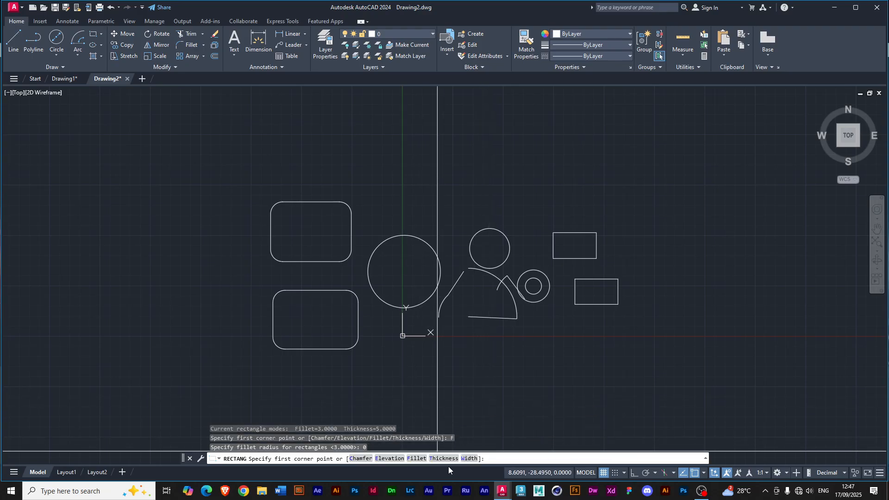
type("t")
key("Return")
type("0")
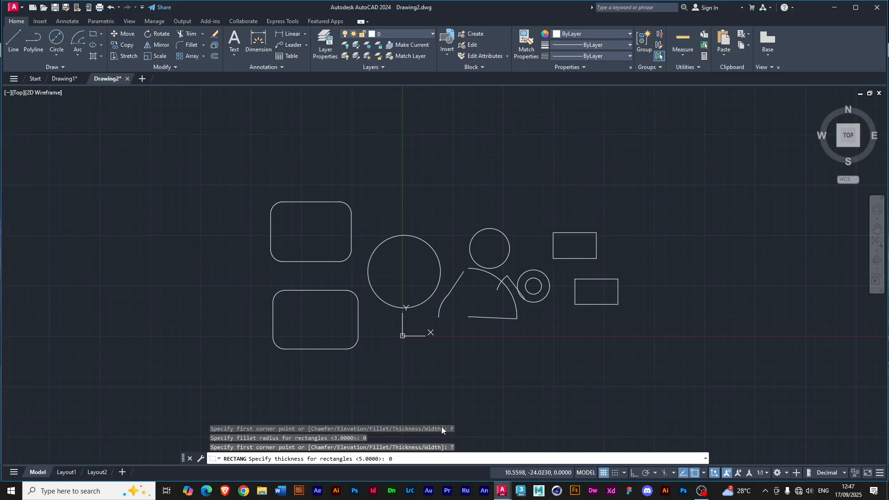
key("Return")
left_click(401, 158)
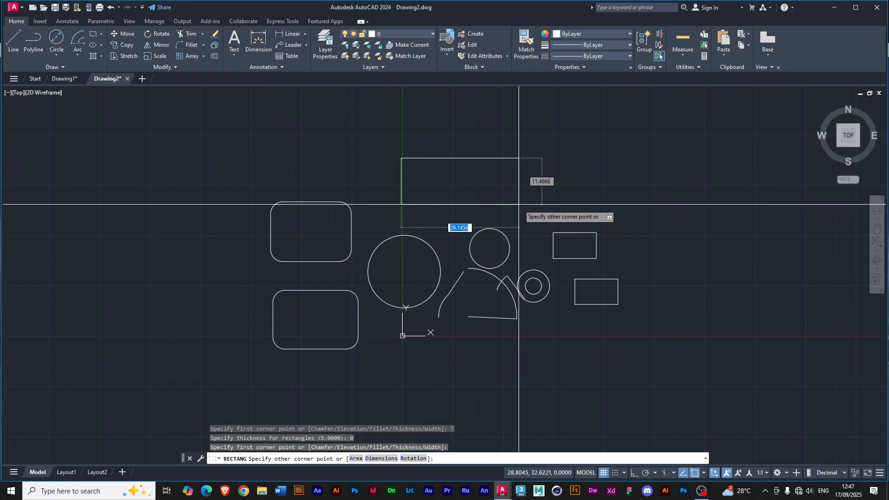
left_click(514, 216)
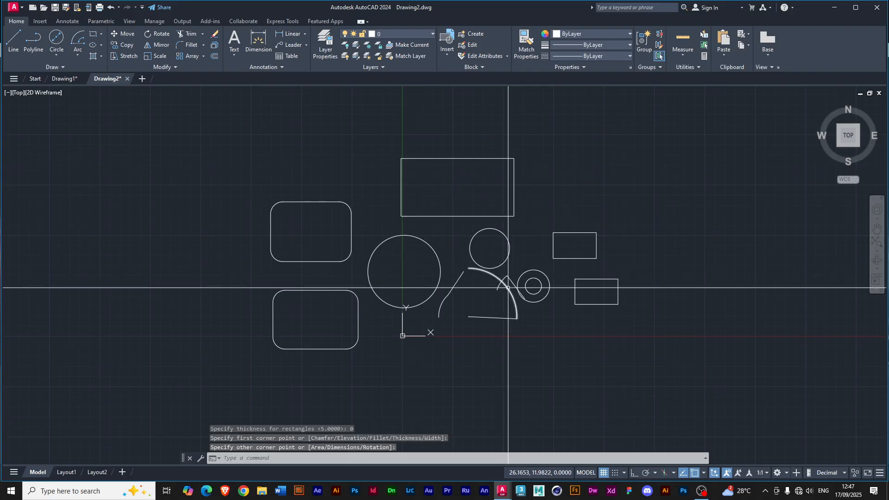
middle_click_drag(508, 290, 527, 232, "shift")
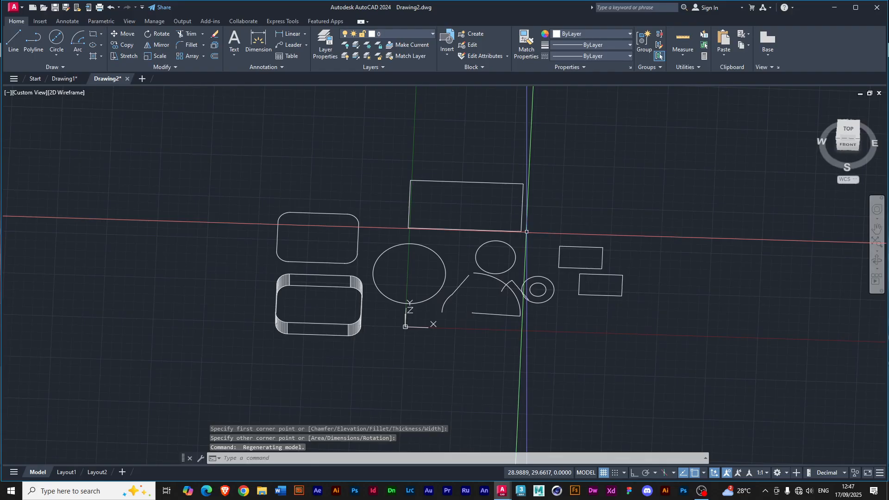
left_click(101, 34)
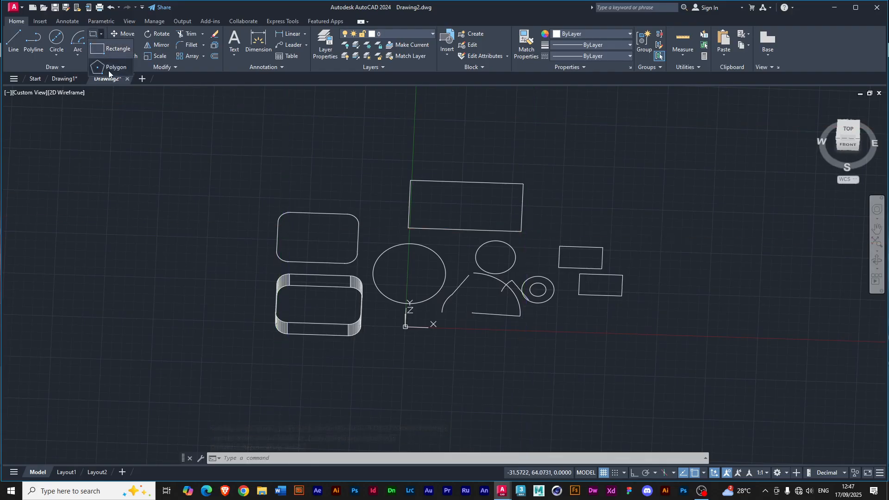
left_click(109, 72)
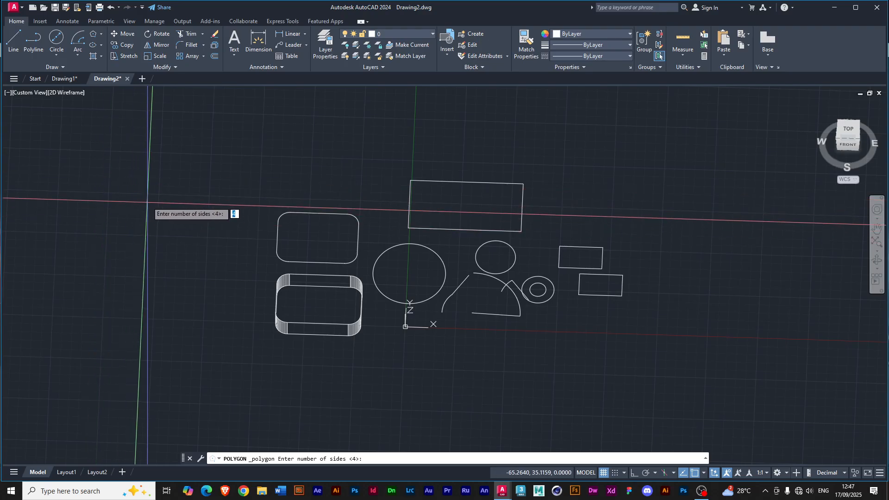
type("6")
key("Return")
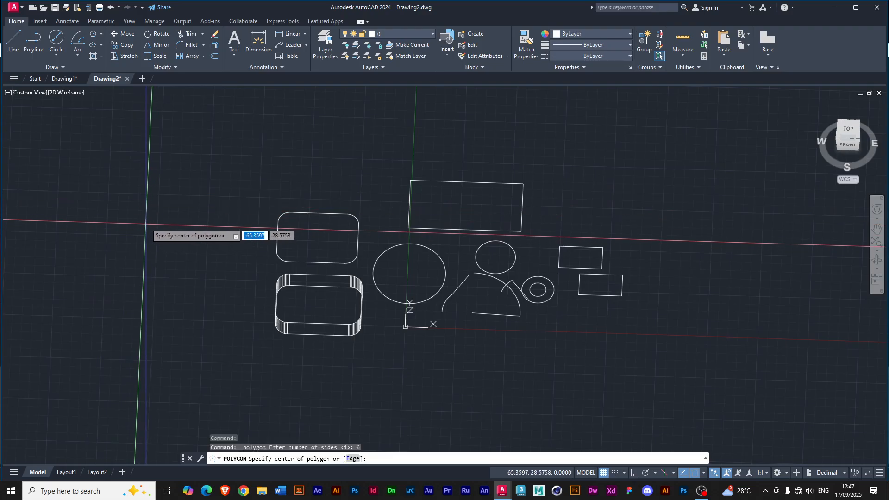
left_click(146, 225)
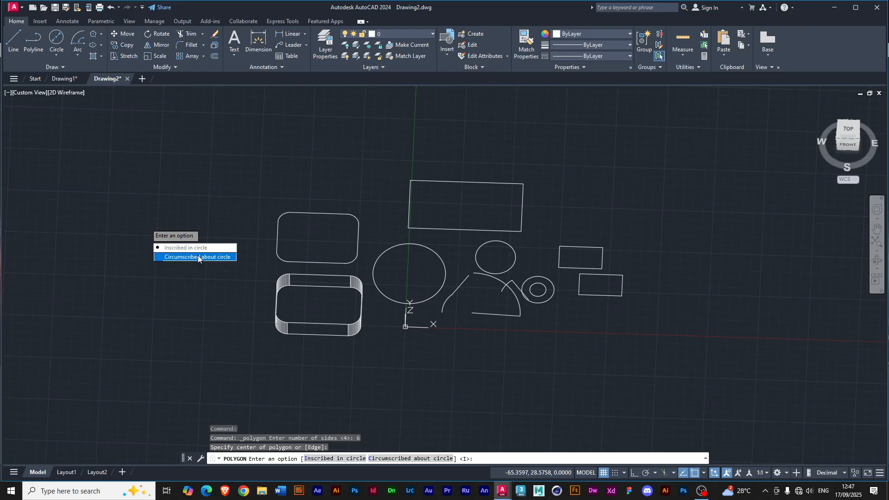
mouse_move(260, 250)
middle_mouse_down("shift")
mouse_move(224, 273)
mouse_move(245, 259)
middle_mouse_up("shift")
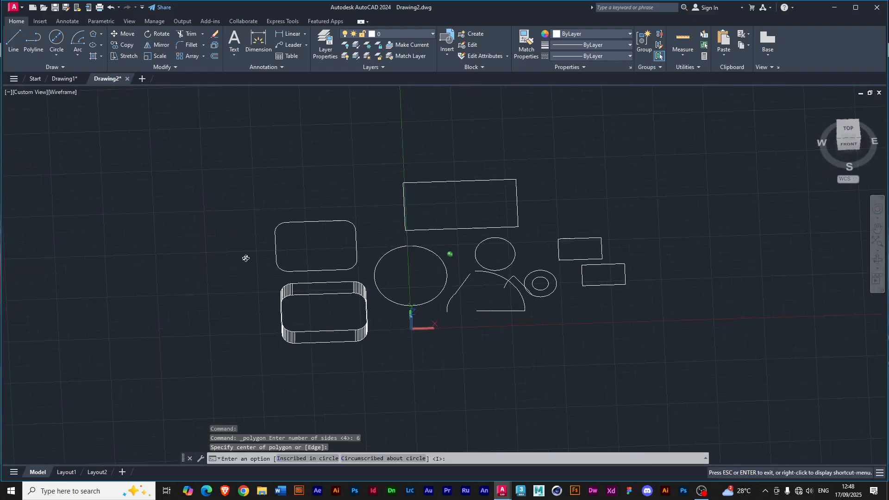
left_click(850, 128)
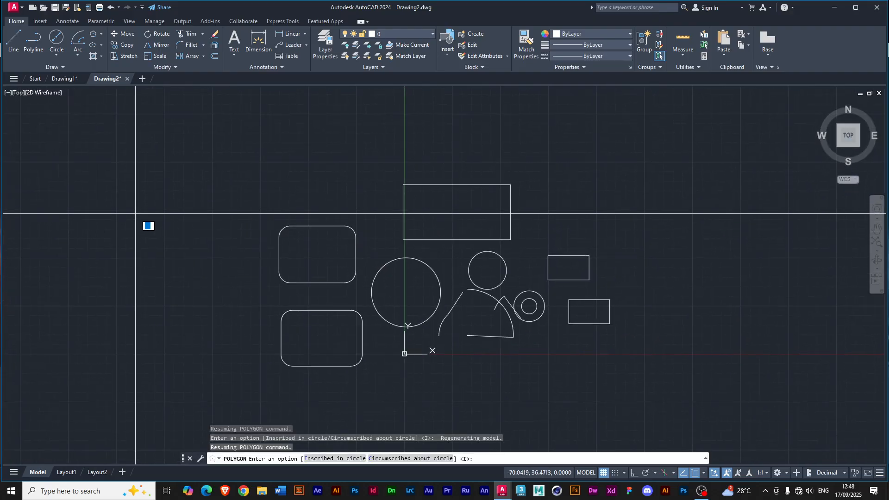
key("Escape")
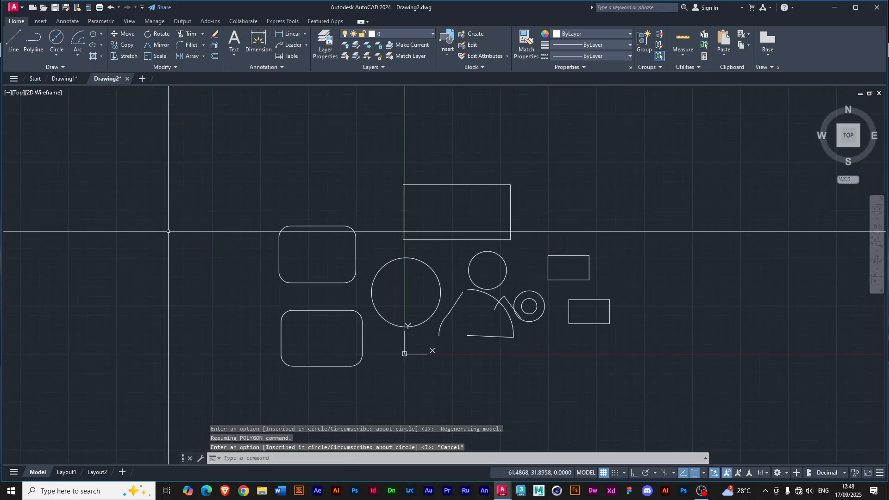
- Draw a six-sided polygon inscribed in a circle of radius 4 in the empty area to the upper left of the rounded rectangles
key("Return")
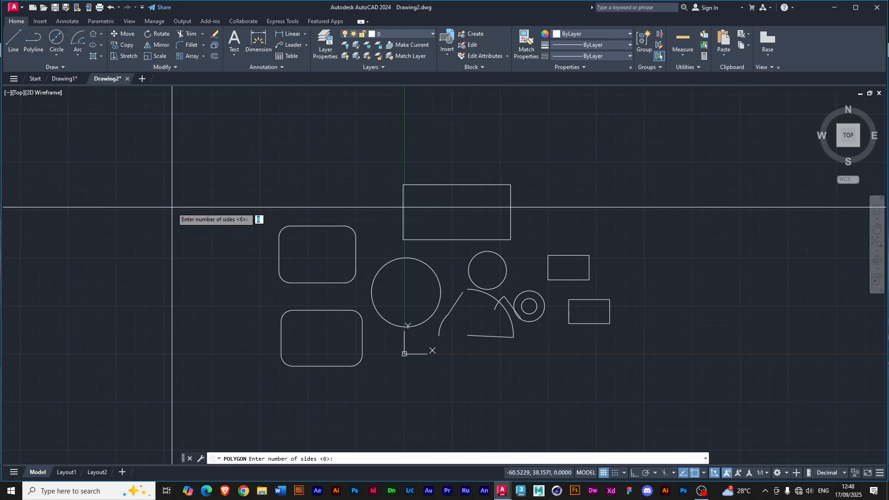
key("Return")
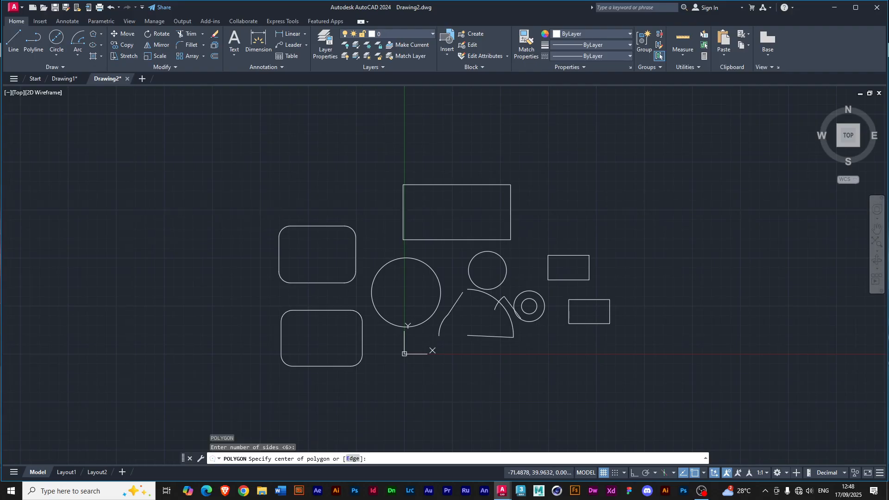
left_click(135, 208)
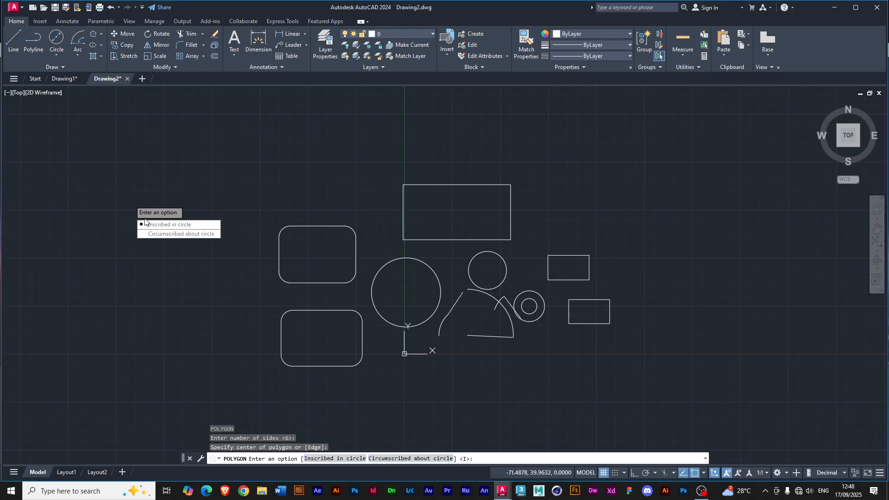
left_click(169, 226)
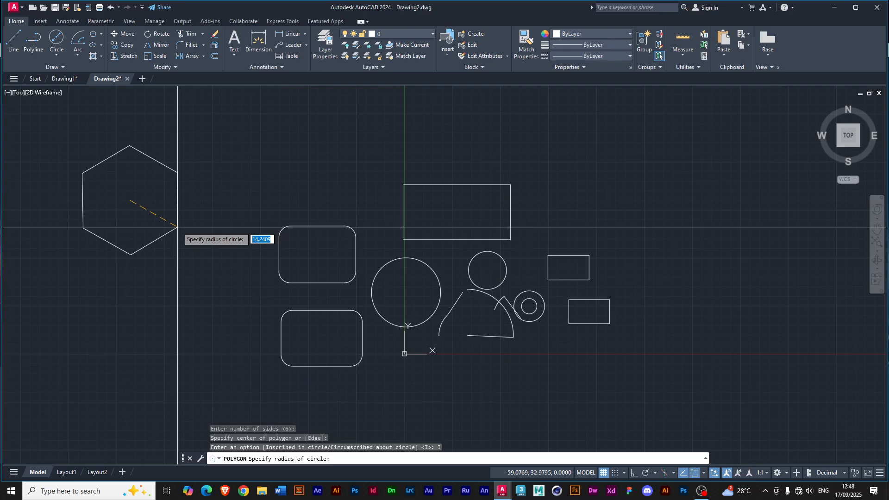
key("Return")
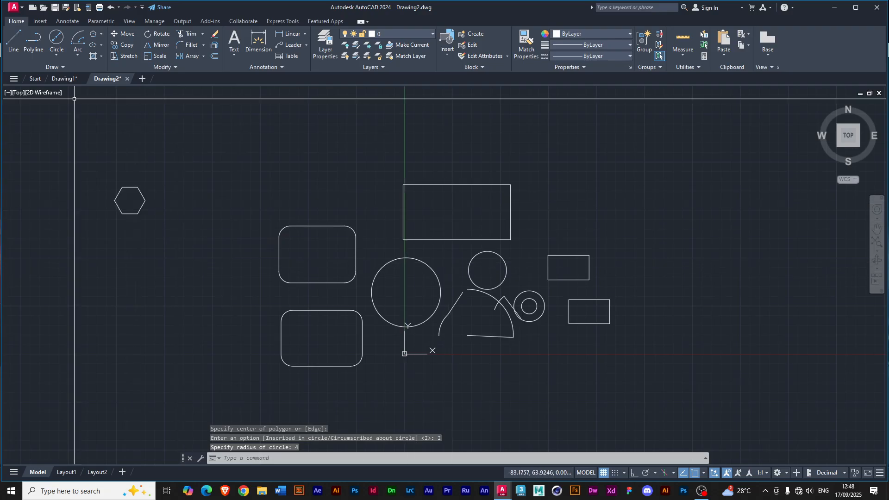
- Draw a circle with diameter 4 just above the hexagon, and undo it
left_click(56, 39)
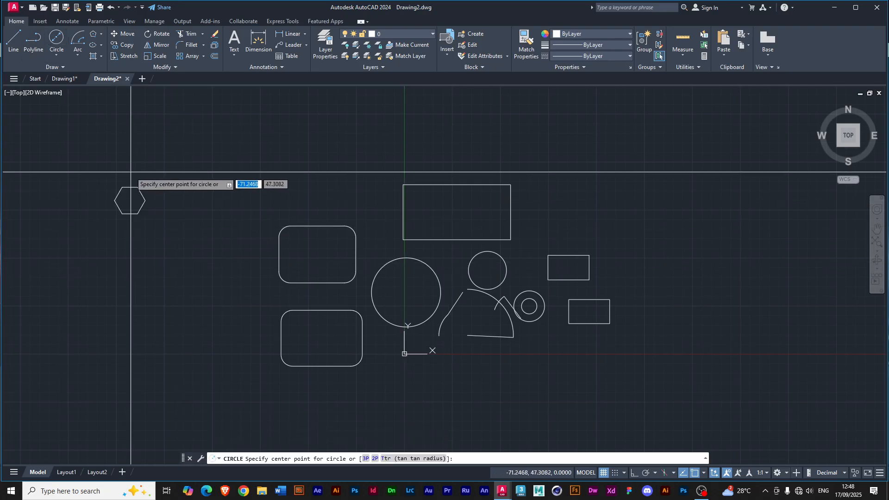
left_click(135, 164)
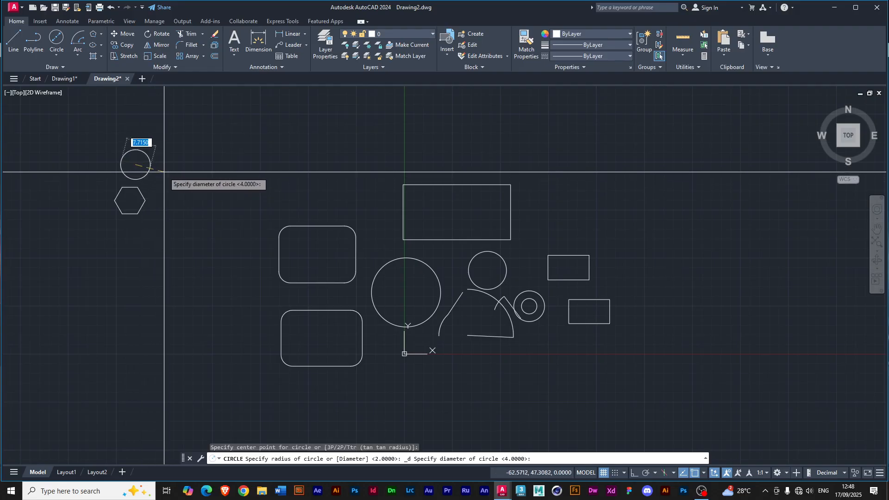
type("4")
key("Return")
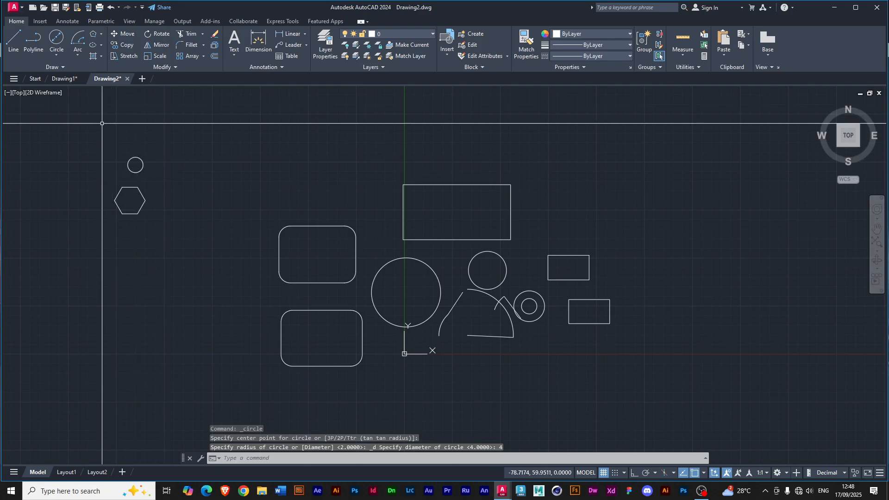
key("ctrl+z")
- Draw a circle by center and radius 4 to the upper right of the hexagon
left_click(56, 55)
left_click(68, 76)
left_click(157, 159)
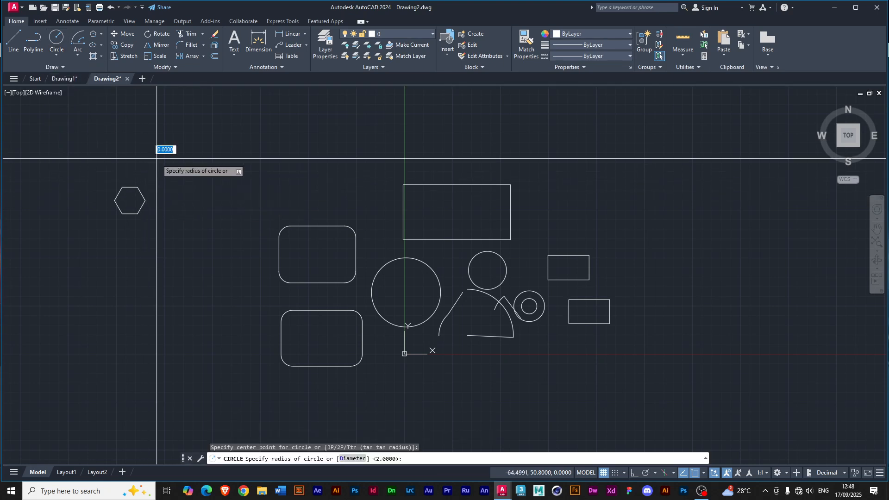
key("Return")
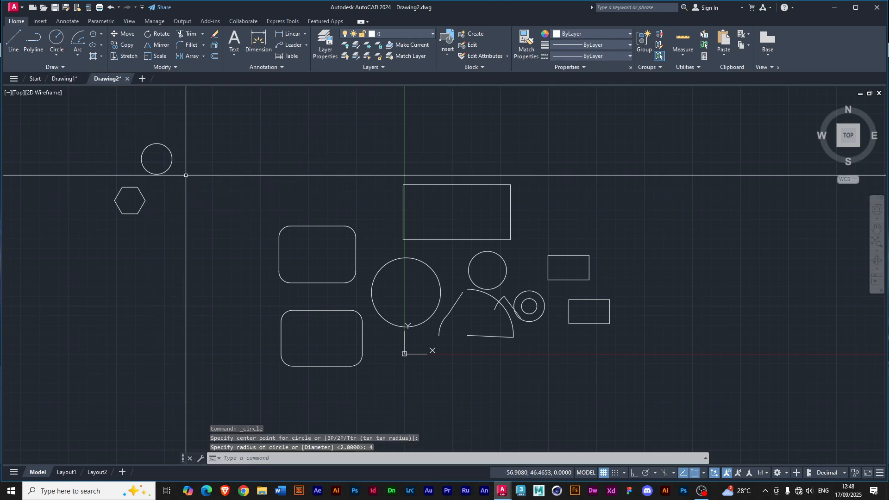
- Move the radius 4 circle by its center onto the hexagon's center, and examine how the hexagon fits inside it
left_click(155, 144)
left_click(156, 159)
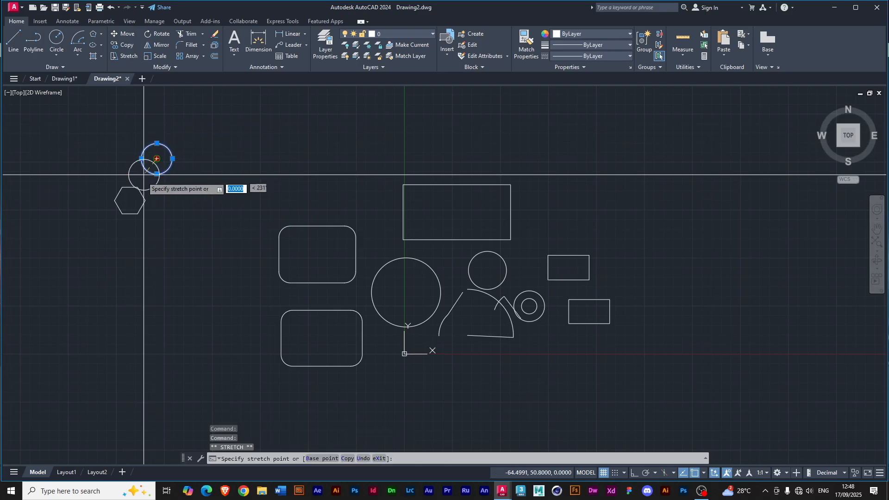
left_click(130, 200)
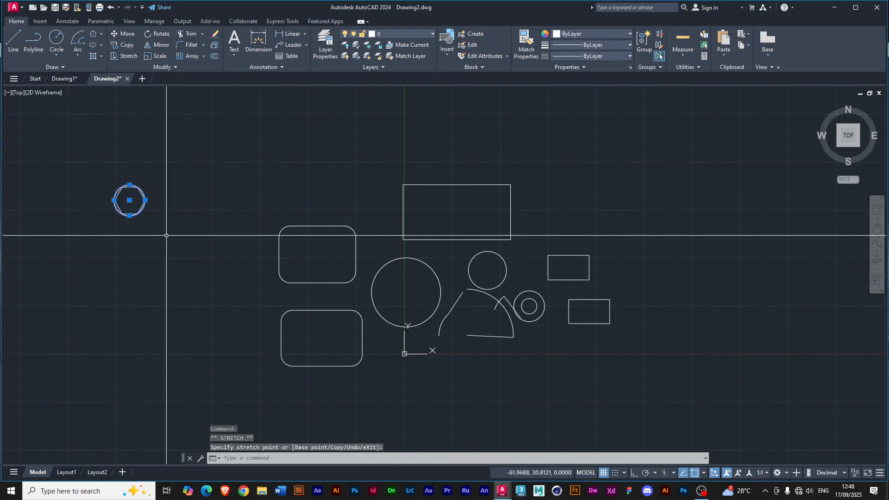
key("Escape")
scroll(99, 200, "up", 6)
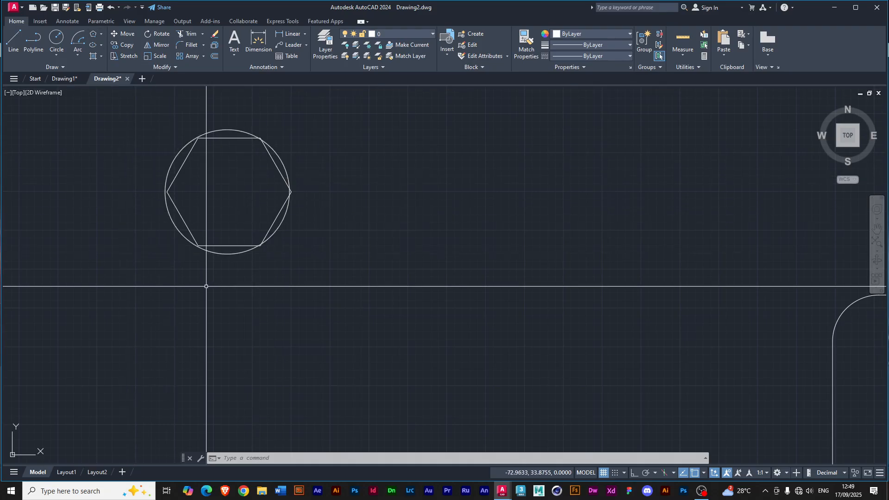
- Draw a six-sided polygon circumscribed about a circle of radius 4 to the lower right of the inscribed hexagon
type("circle")
type("POLYGON")
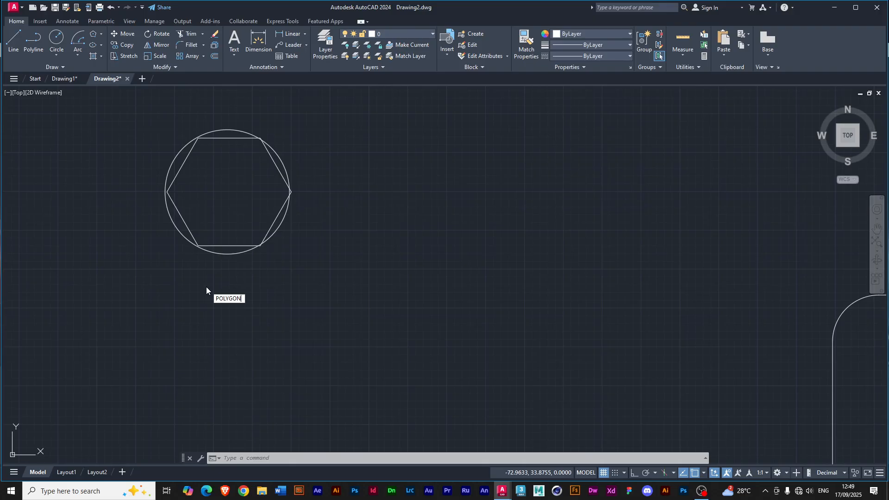
key("Return")
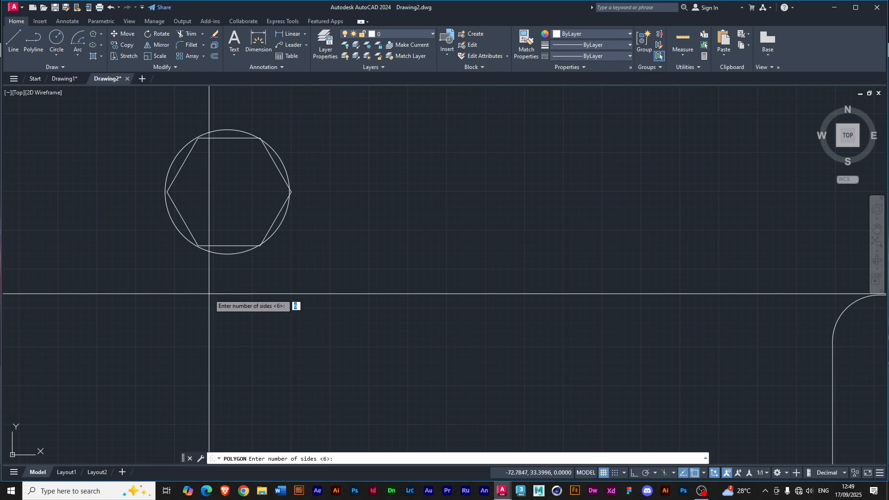
key("Return")
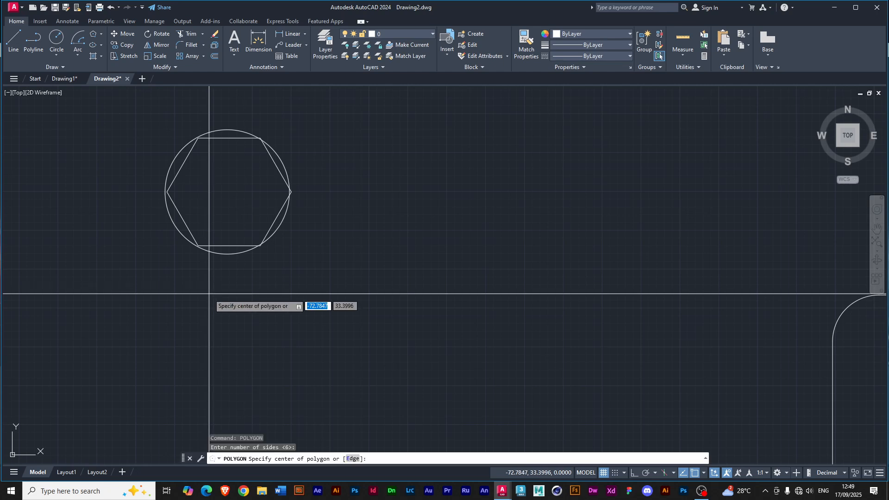
left_click(332, 252)
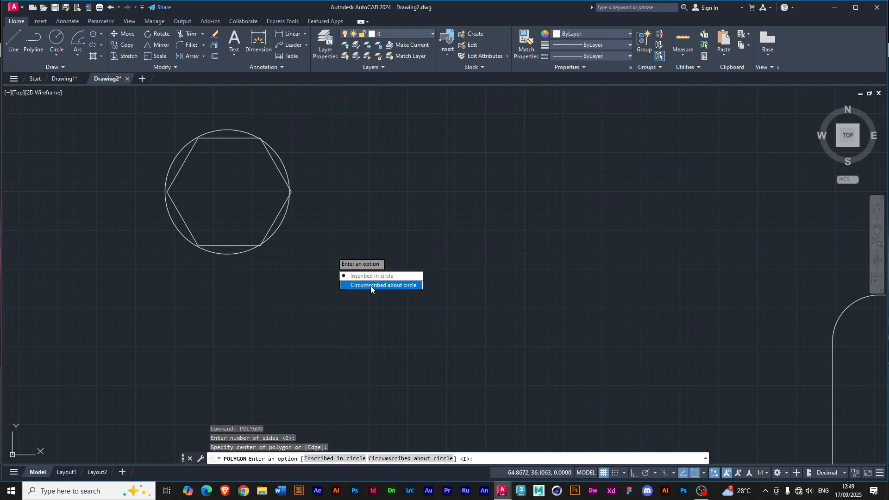
left_click(371, 285)
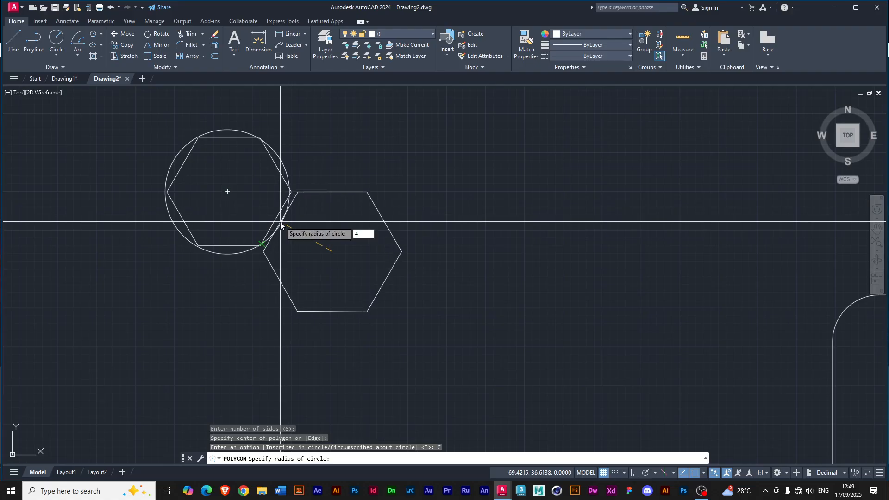
key("Return")
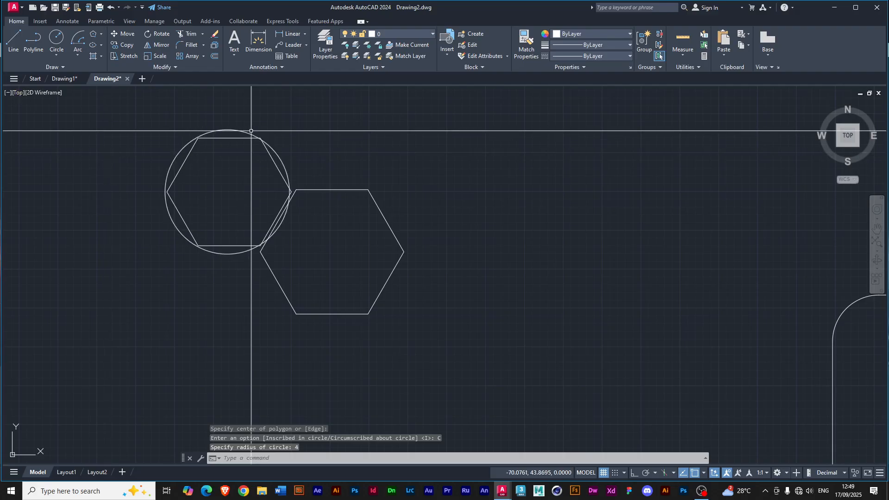
- Move the circle from the inscribed hexagon's center to the empty space right of the circumscribed hexagon
left_click(218, 129)
left_click(228, 191)
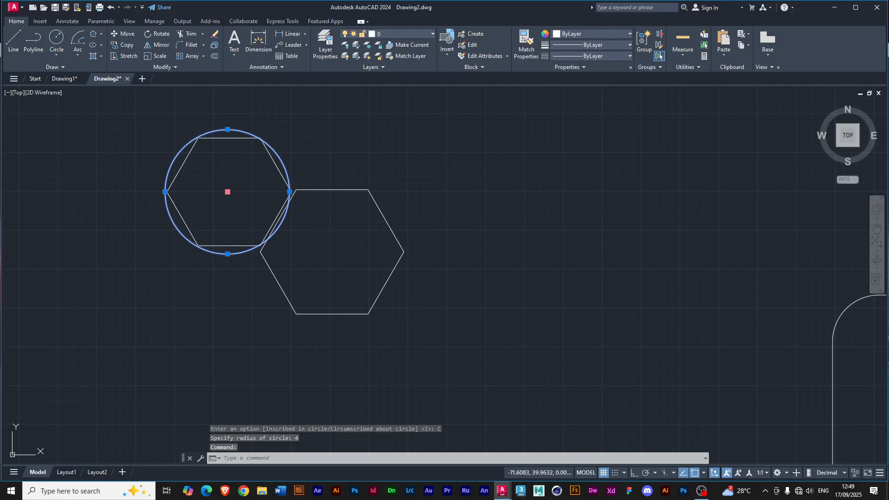
left_click(487, 211)
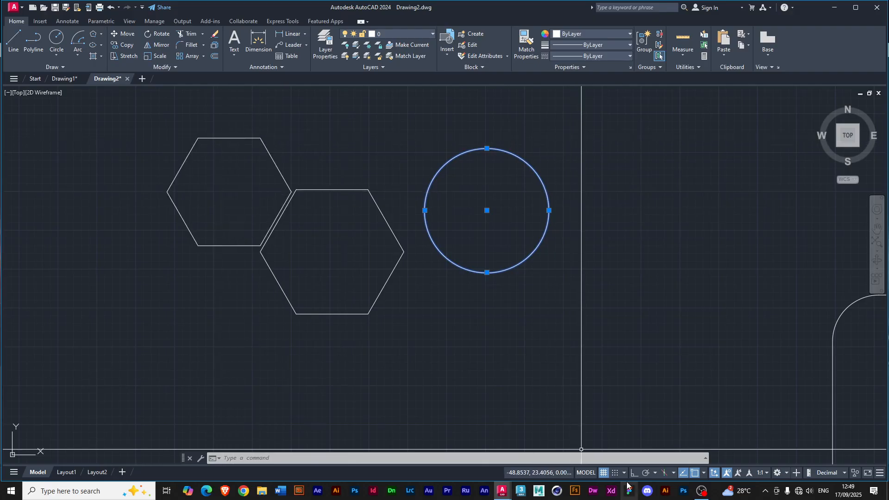
left_click(654, 473)
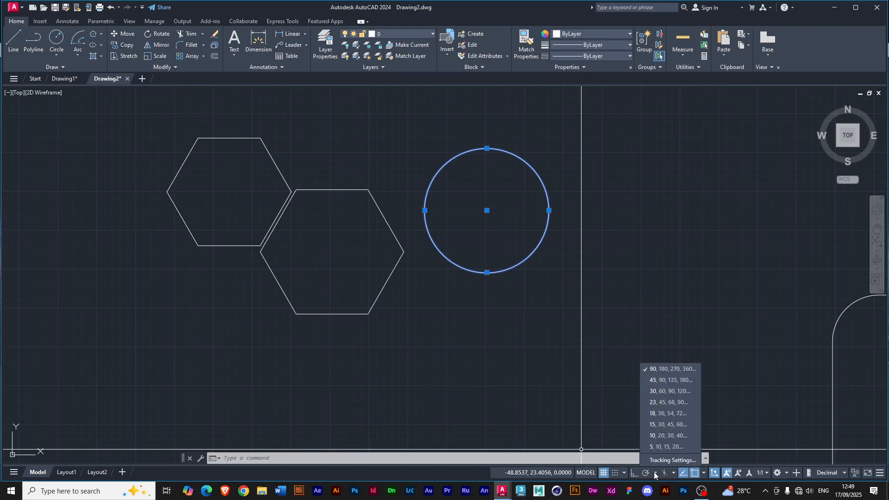
left_click(766, 474)
left_click(766, 473)
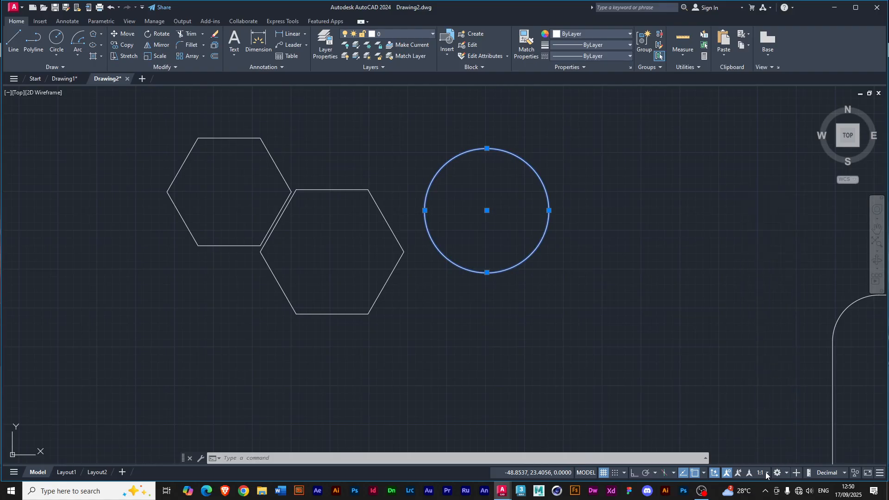
left_click(703, 474)
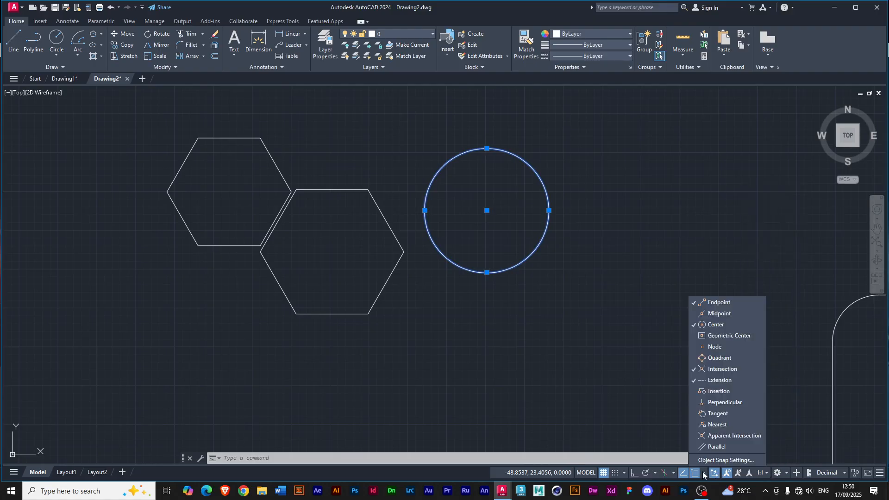
left_click(452, 333)
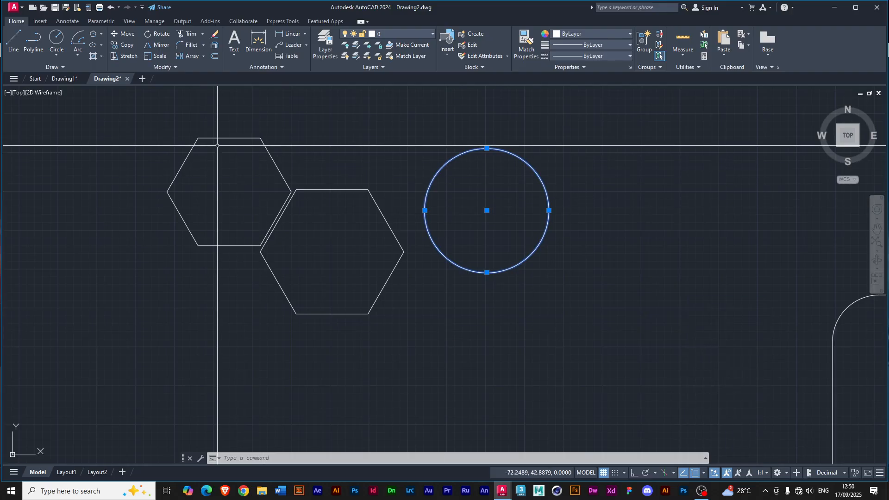
- Move the selected circle by its center onto the center of the inscribed hexagon, and clear the selection
left_click(487, 210)
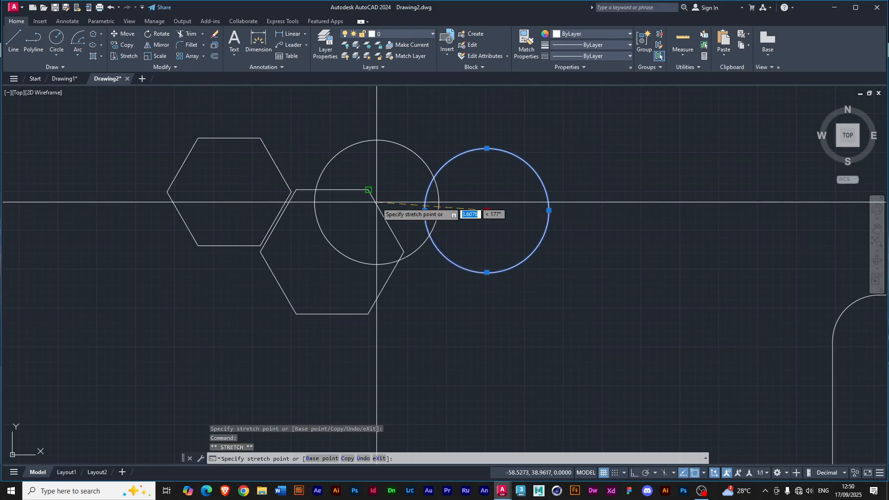
left_click(227, 192)
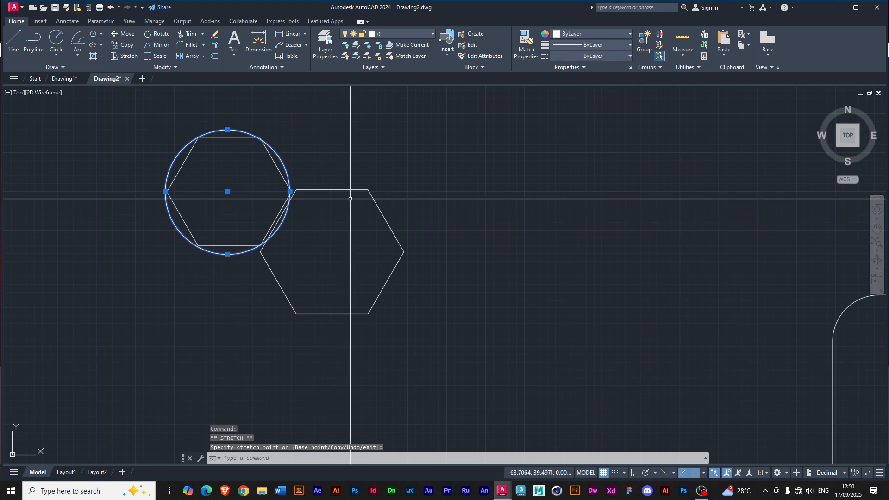
key("Escape")
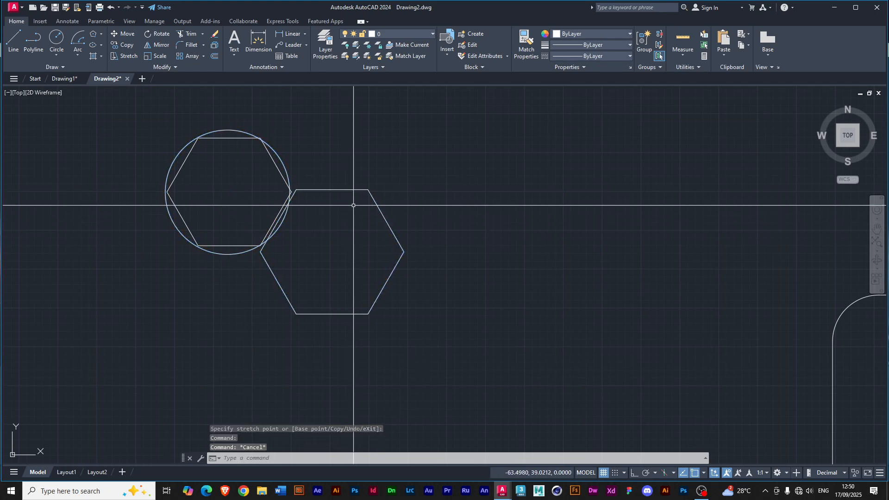
- Move the circumscribed hexagon from its center onto the circle's center, so that the circle lies between the two hexagons
left_click(353, 190)
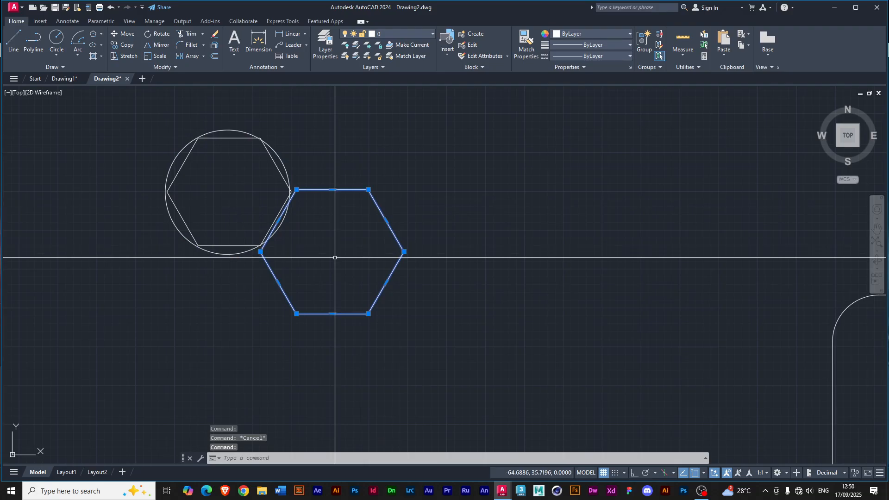
mouse_move(260, 252)
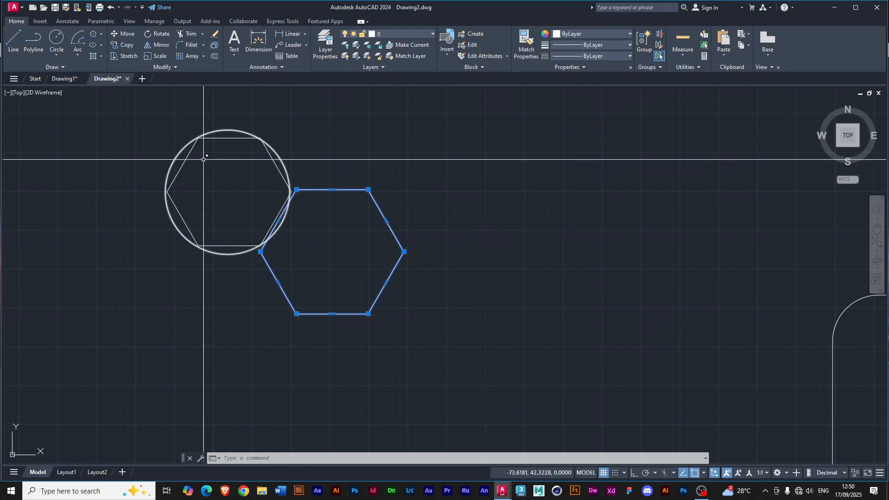
left_click(124, 33)
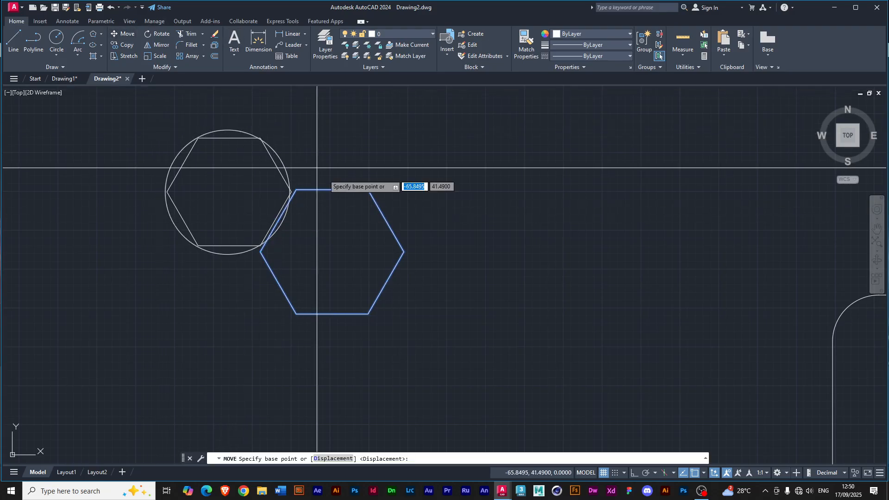
left_click(332, 253)
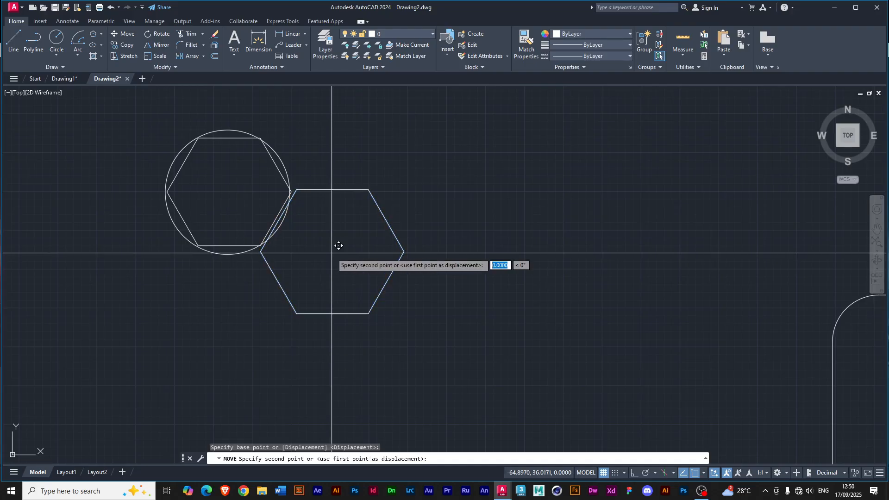
left_click(227, 194)
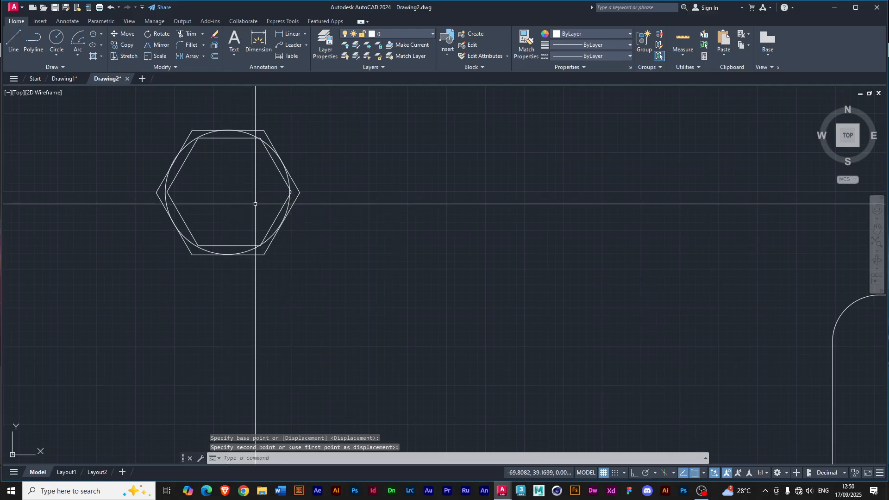
scroll(174, 251, "up", 2)
scroll(238, 251, "down", 2)
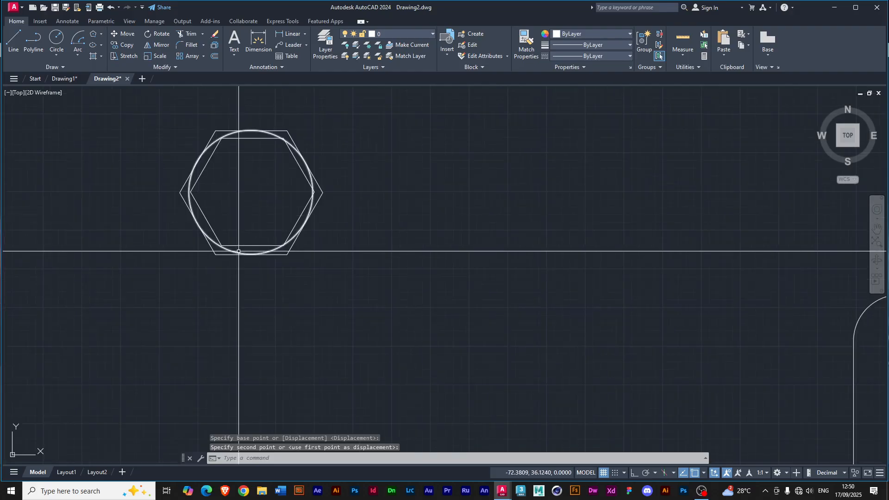
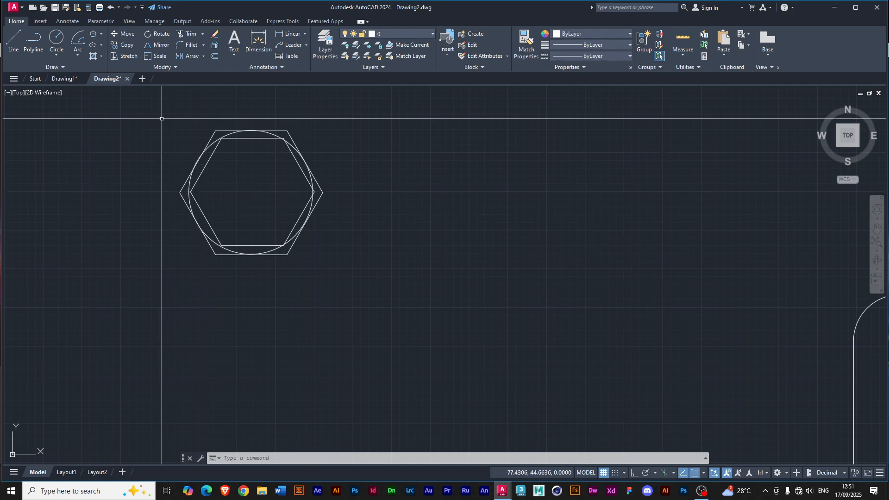
- Move the outer, circumscribed hexagon by its right vertex to the empty space right of the circle and inscribed hexagon
scroll(170, 118, "down", 3)
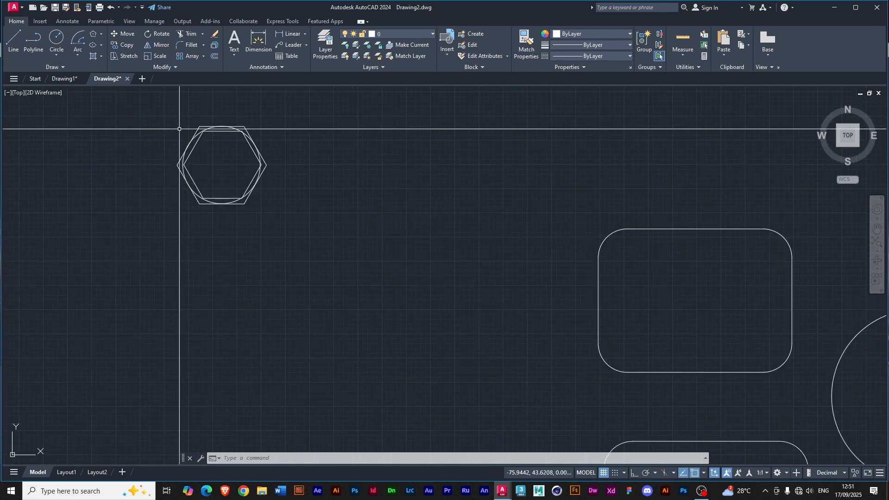
scroll(179, 135, "up", 3)
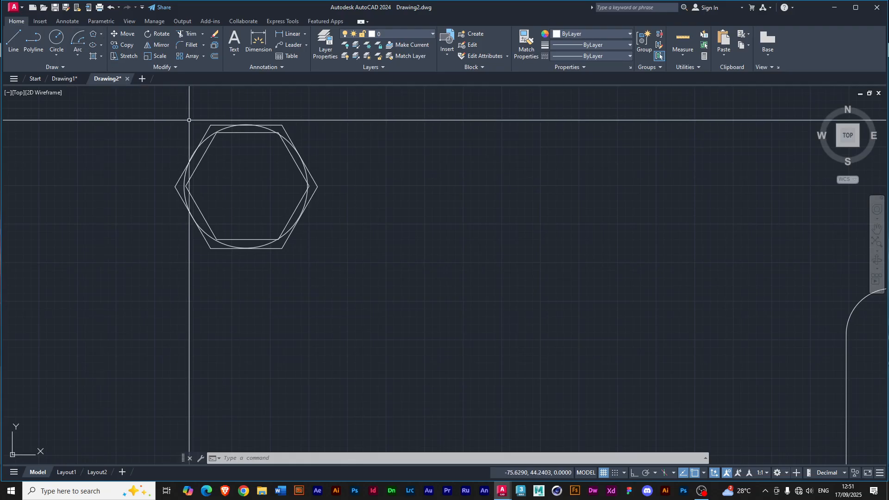
left_click(182, 175)
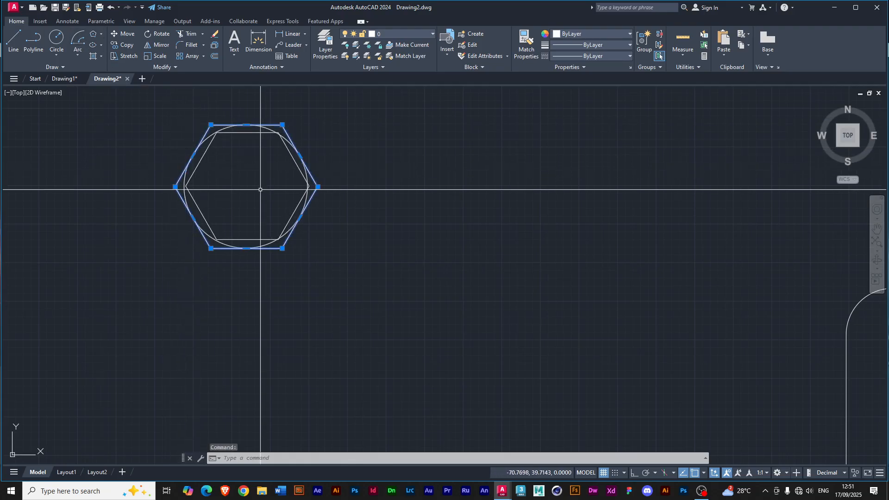
left_click(311, 173)
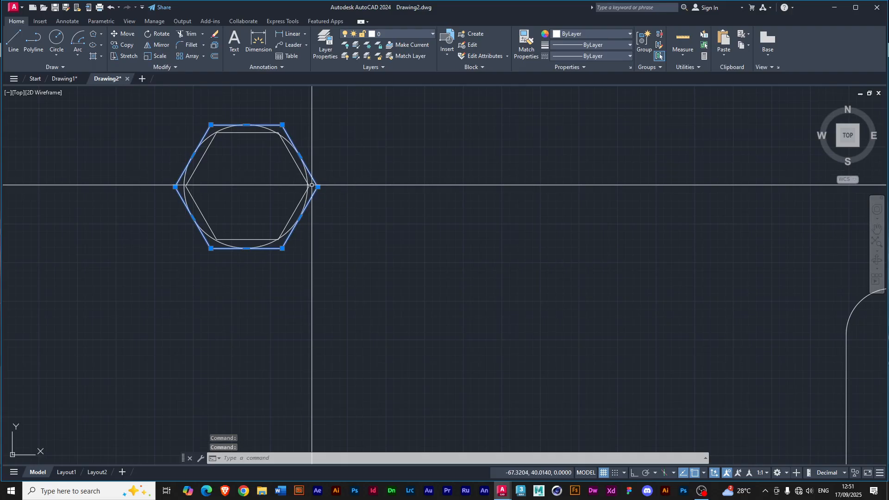
left_click(120, 34)
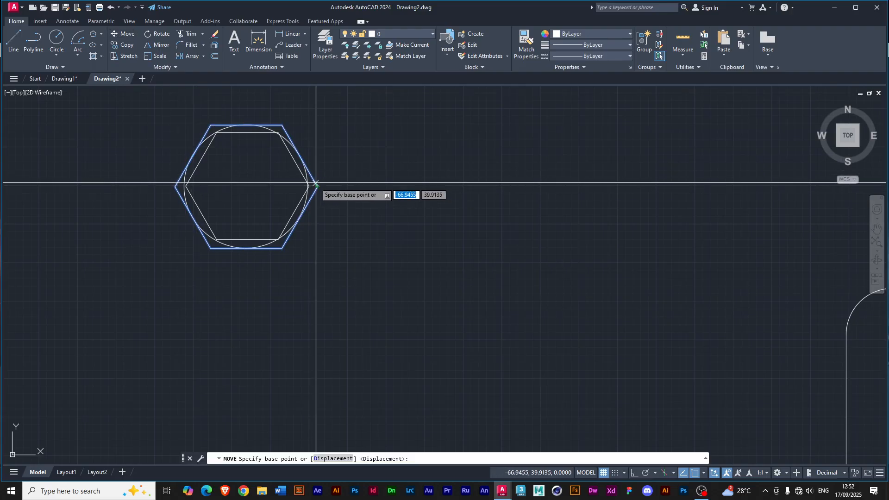
left_click(317, 186)
left_click(500, 245)
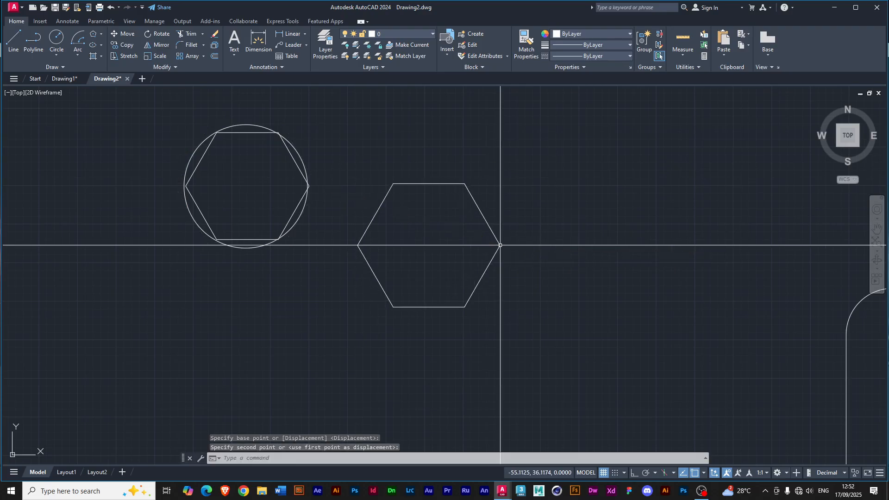
- Move the circle by its center from the inscribed hexagon to the empty space below it
left_click(245, 125)
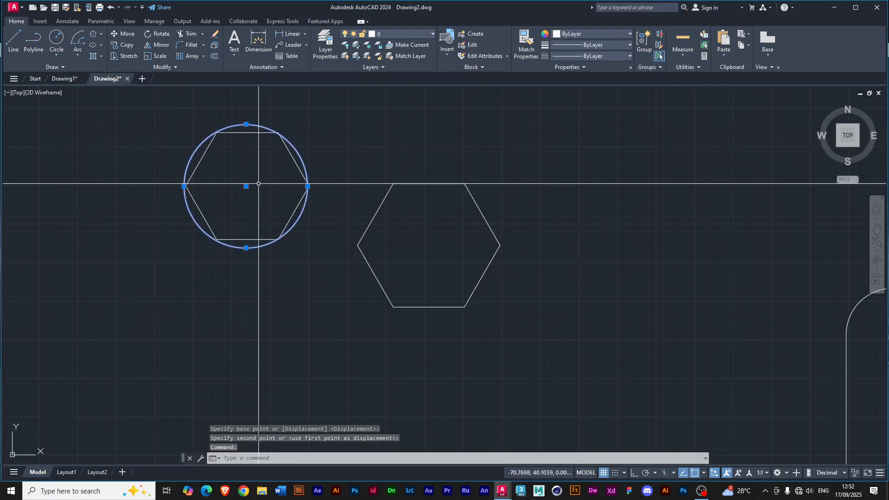
left_click(246, 186)
left_click(268, 325)
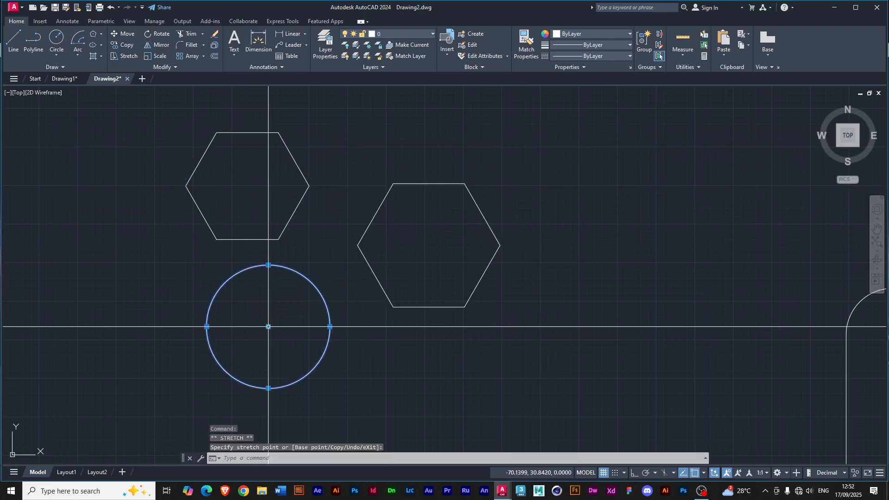
left_click(139, 173)
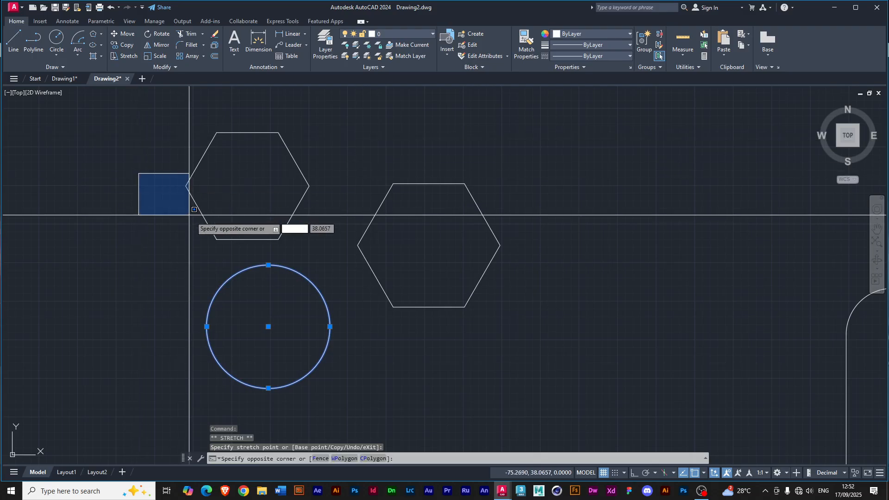
right_click(142, 191)
key("Escape")
key("Escape")
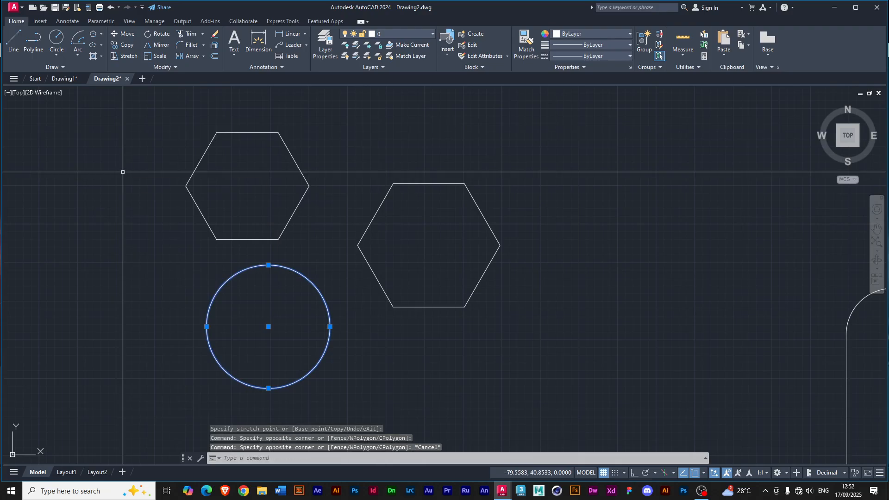
- Shrink the circle below the hexagons to a radius of about 2.97 by stretching one of its quadrant grips inward
key("Escape")
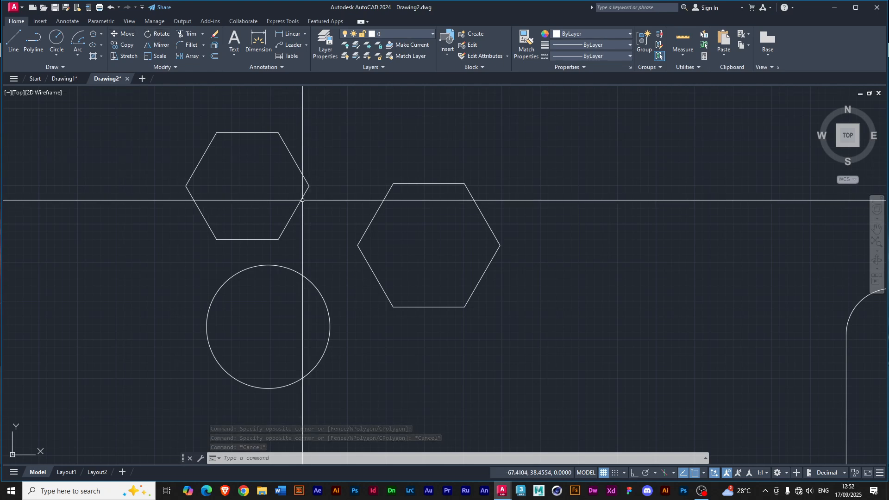
scroll(242, 141, "down", 2)
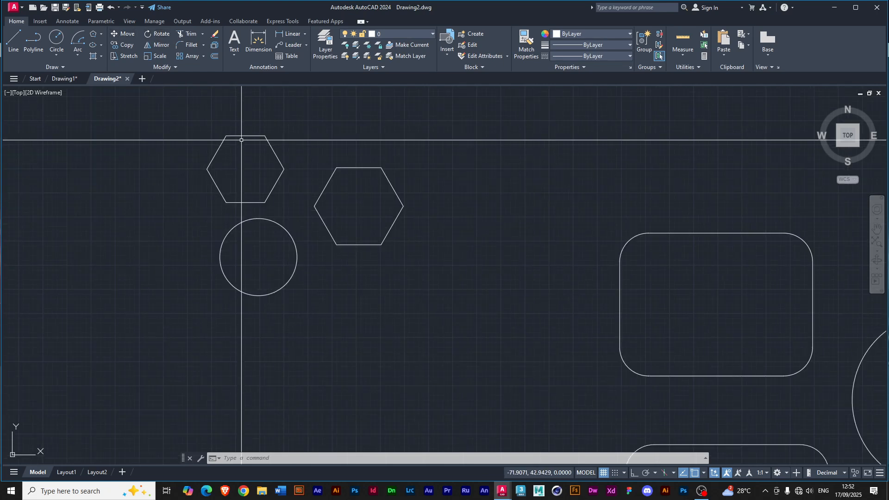
left_click(260, 219)
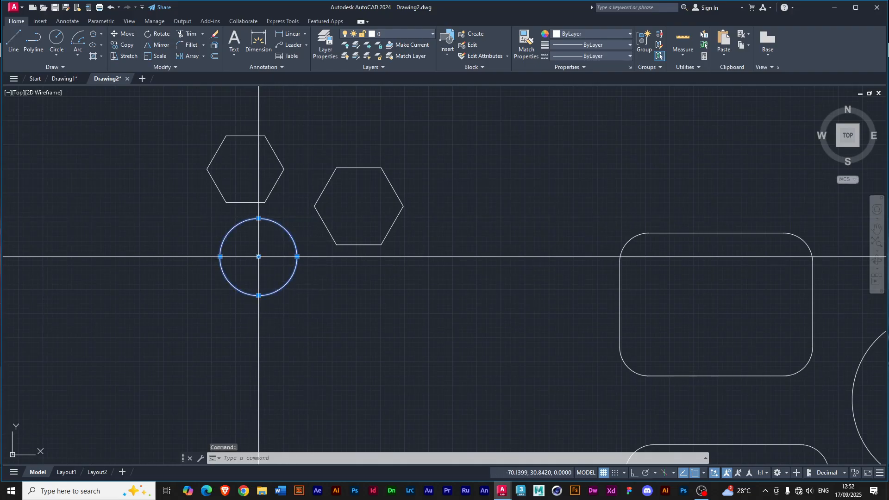
left_click(220, 257)
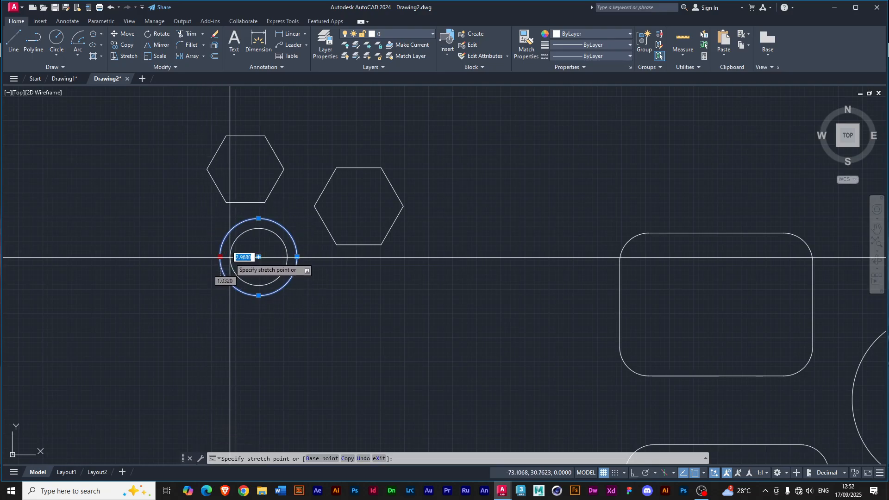
left_click(230, 258)
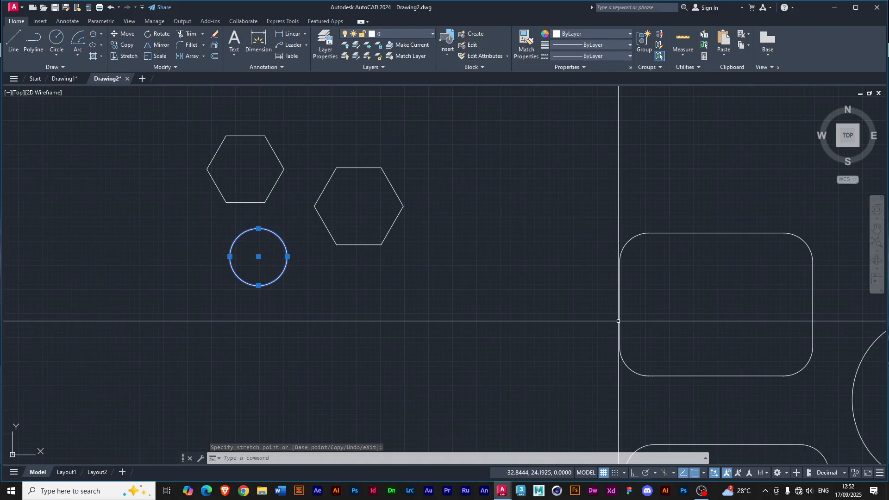
- Move the small circle by its centre grip onto the left edge of the upper rounded rectangle and deselect it
left_click(259, 256)
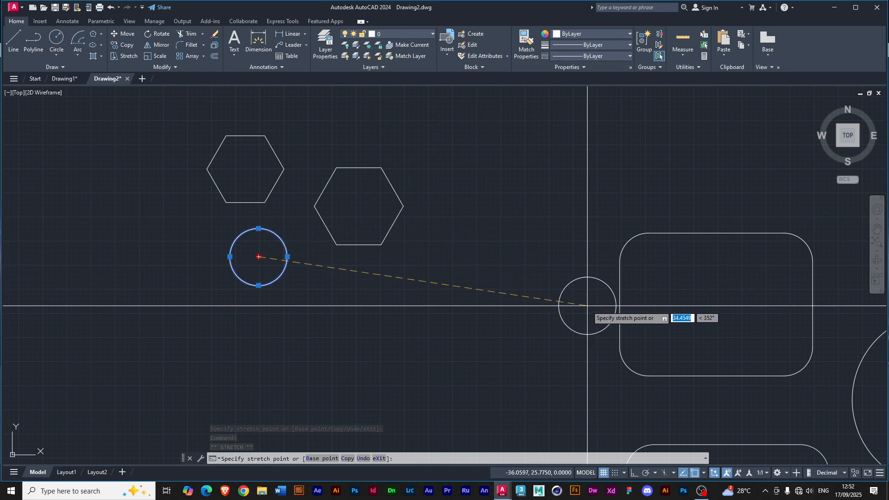
left_click(611, 300)
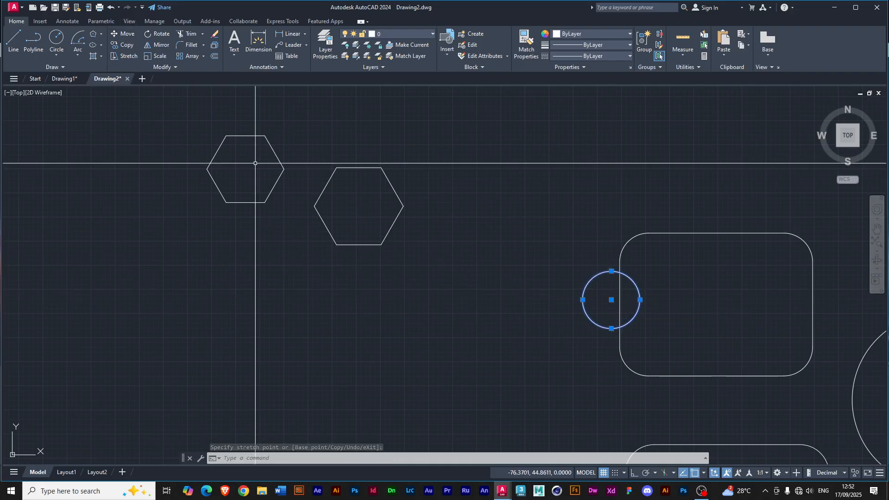
key("Escape")
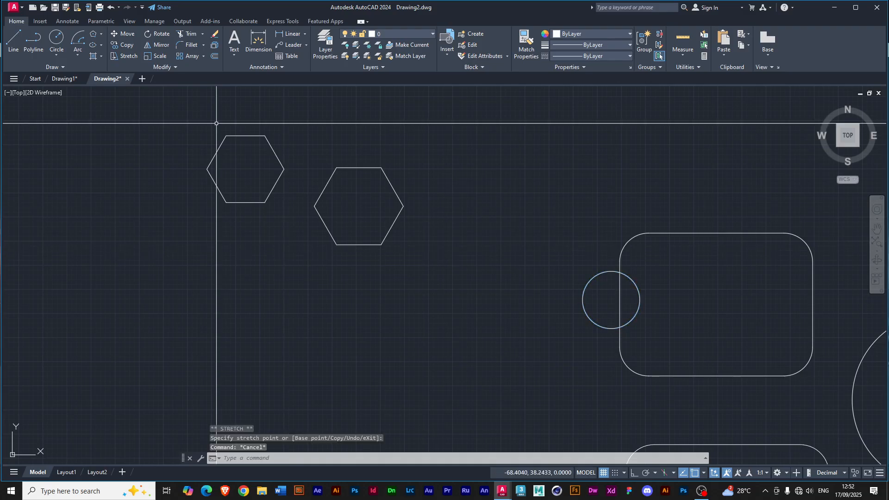
- Move the larger hexagon by its lower-left vertex so that it sits inside the upper rounded rectangle
left_click(125, 34)
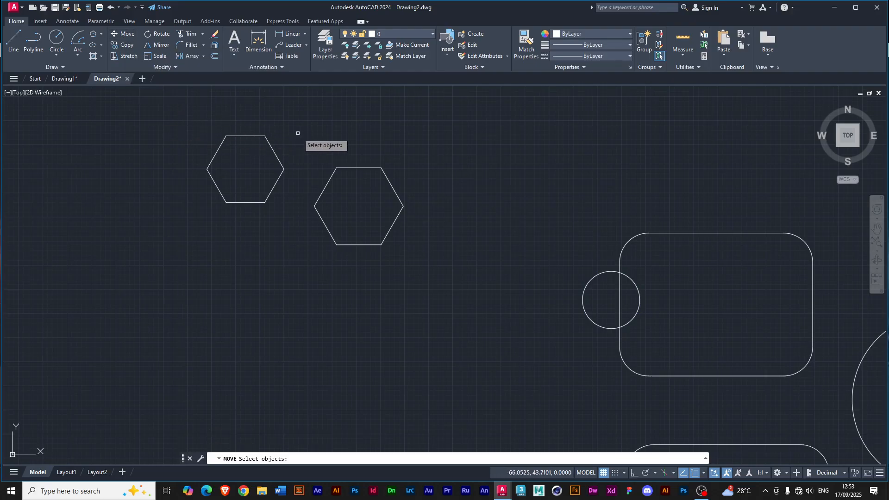
left_click(348, 167)
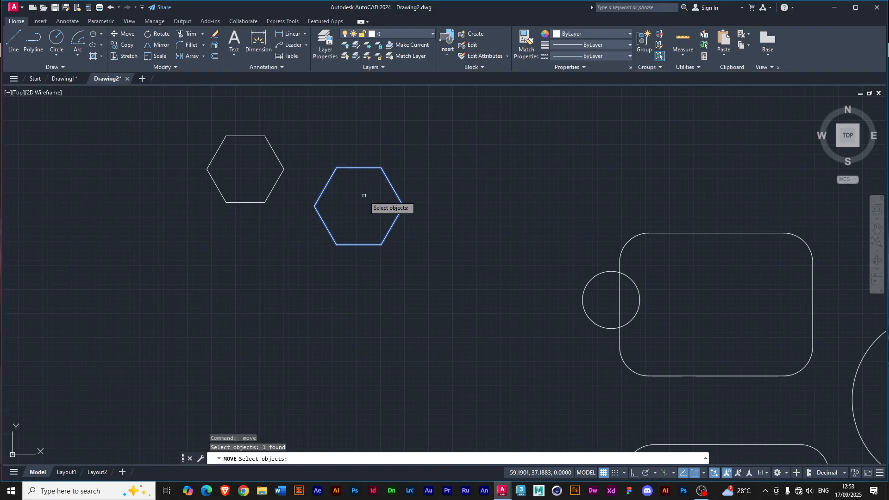
key("Return")
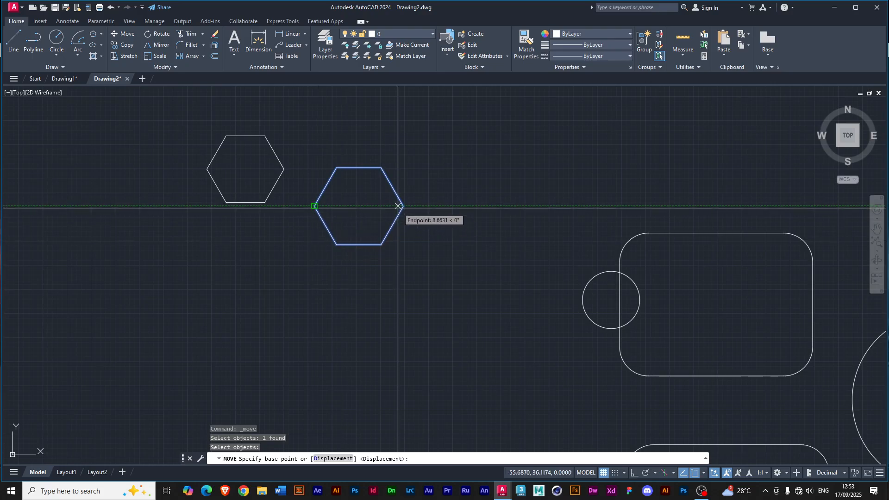
left_click(336, 244)
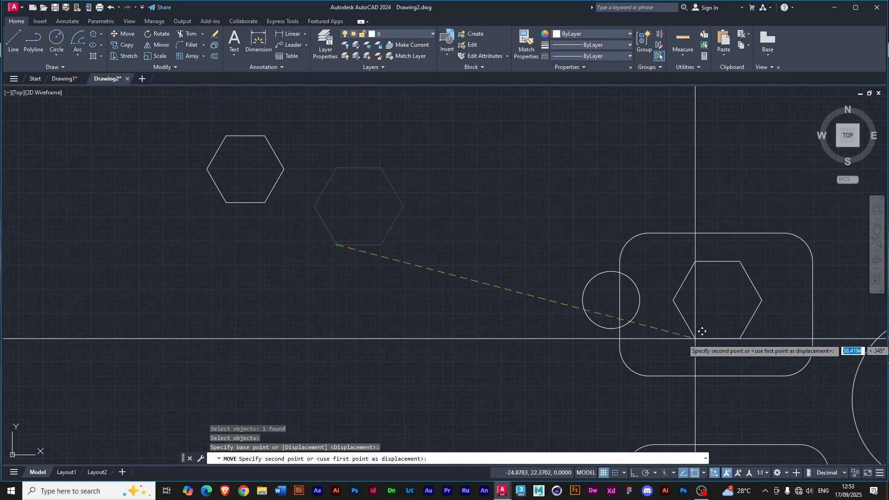
left_click(696, 339)
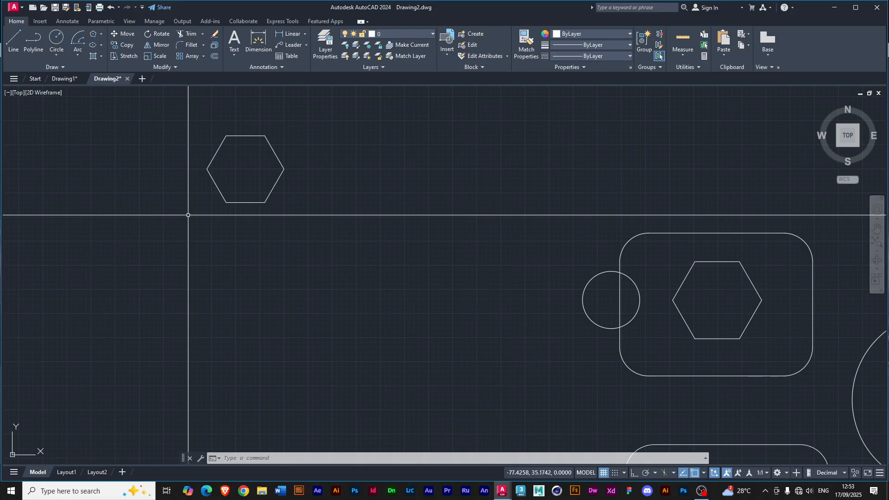
- Rotate the remaining outer hexagon clockwise about its lower-left vertex to a freehand tilted angle
left_click(160, 34)
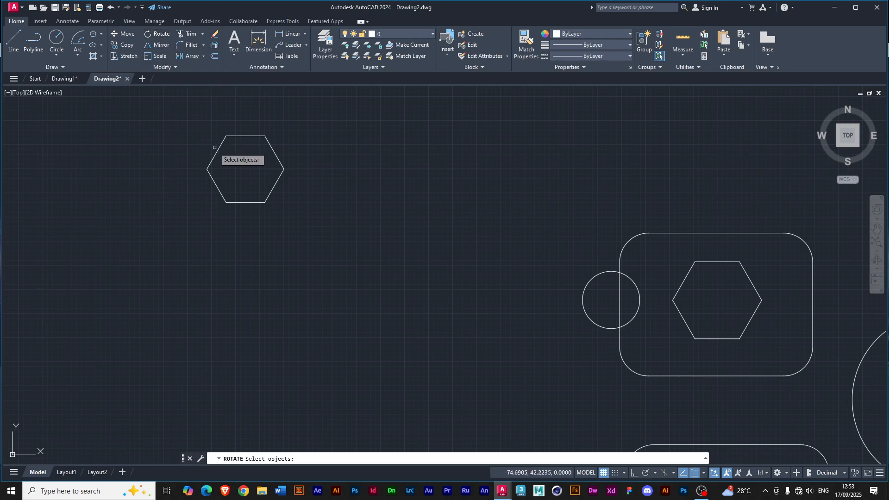
left_click(217, 151)
key("Return")
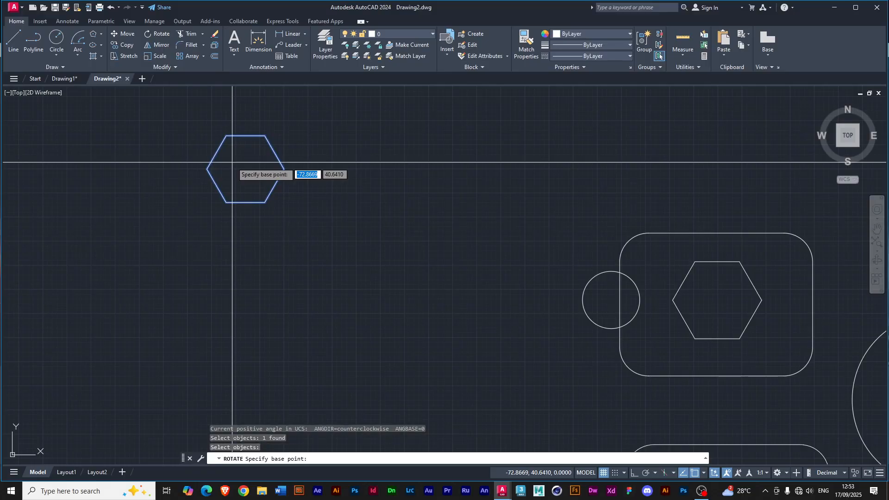
left_click(227, 203)
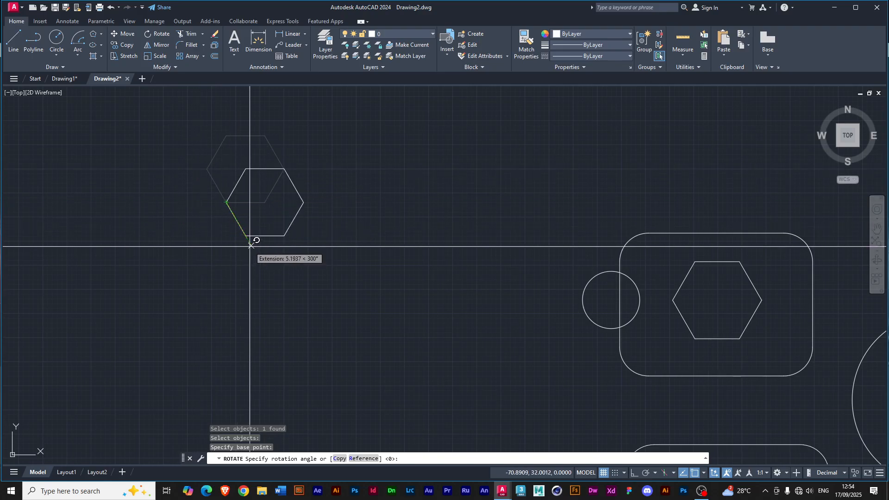
left_click(254, 231)
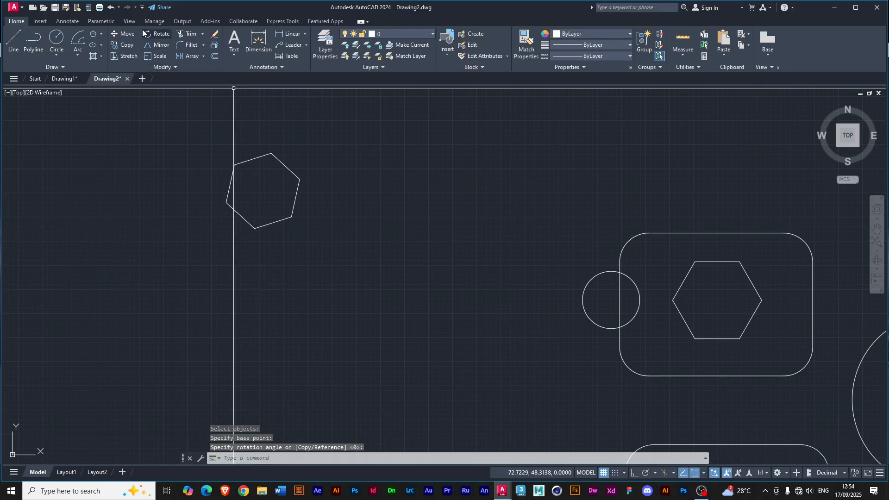
- Copy the rotated hexagon from its leftmost vertex, placing five copies scattered around the empty area beside and below it
left_click(120, 45)
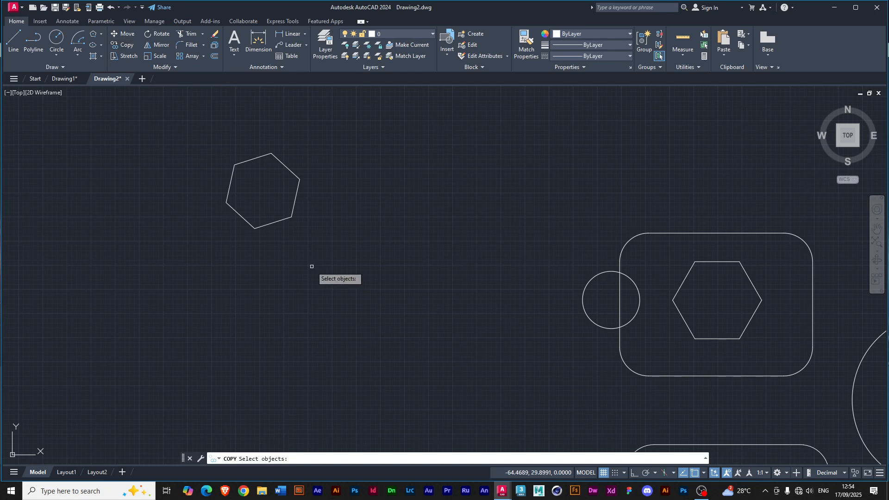
left_click(228, 195)
key("Return")
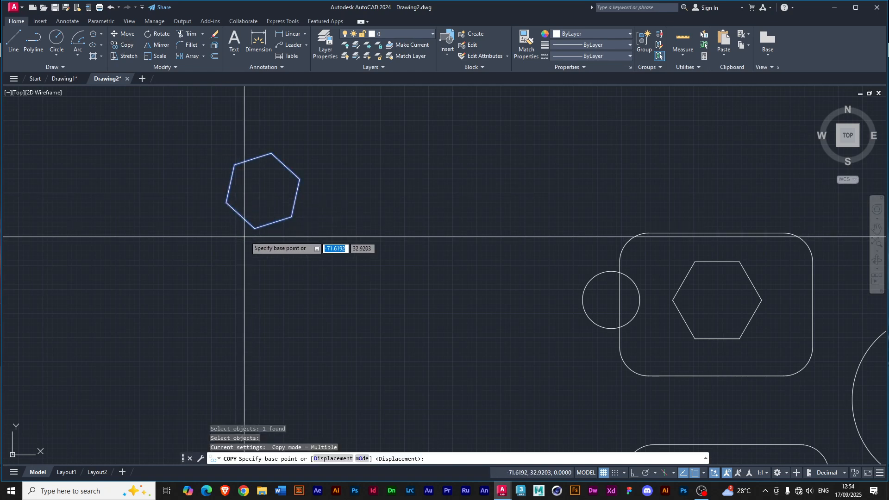
left_click(226, 203)
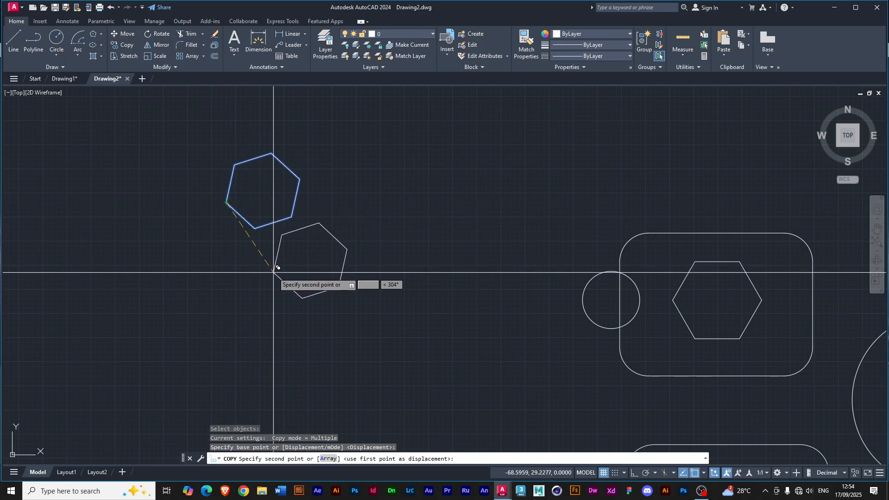
left_click(268, 274)
left_click(353, 221)
left_click(402, 324)
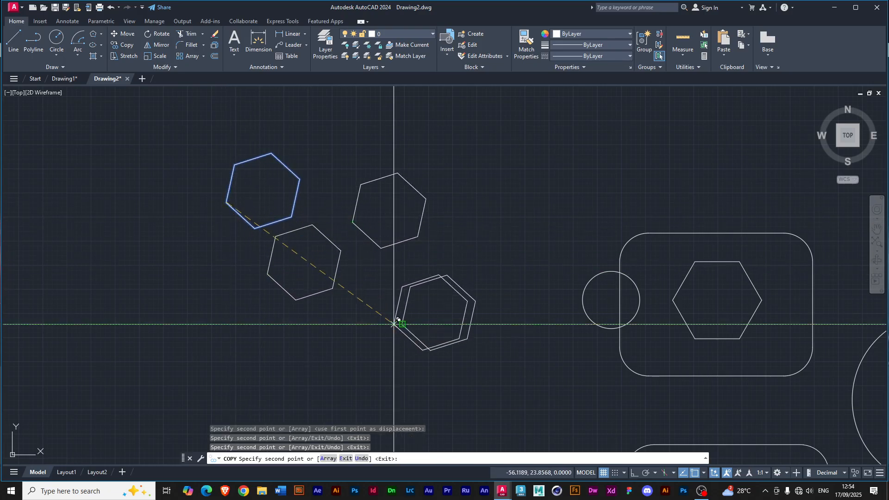
left_click(166, 347)
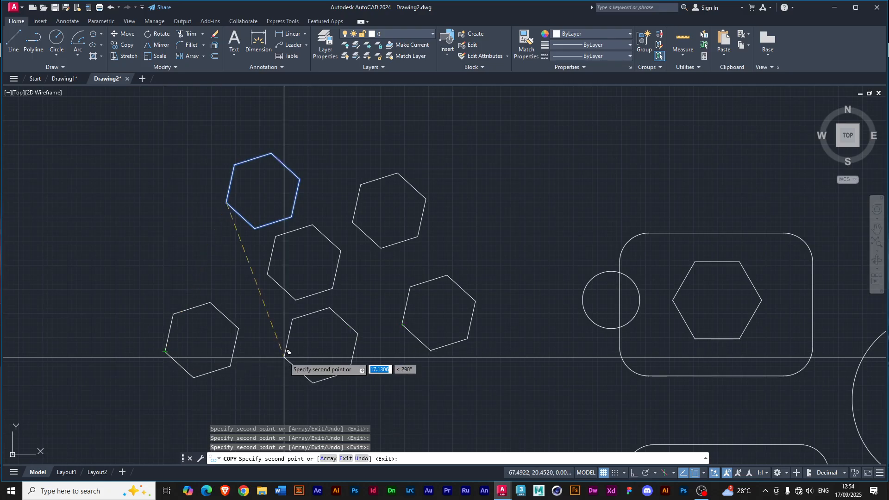
left_click(478, 218)
key("Return")
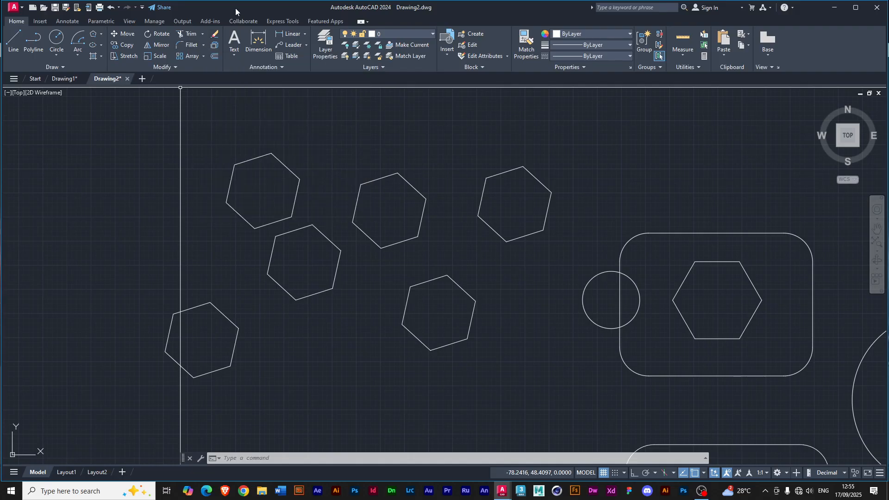
- Erase the original rotated hexagon and four of its copies, leaving only the copy nearest the rounded rectangle
left_click(214, 37)
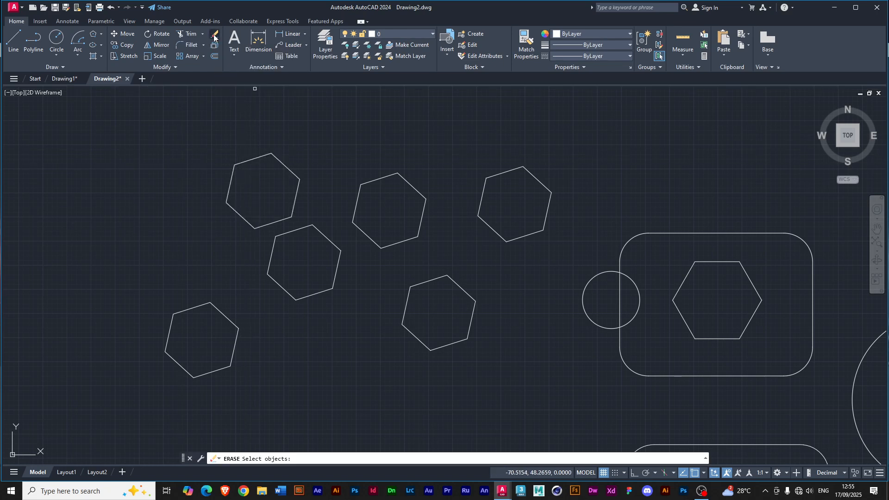
left_click(261, 159)
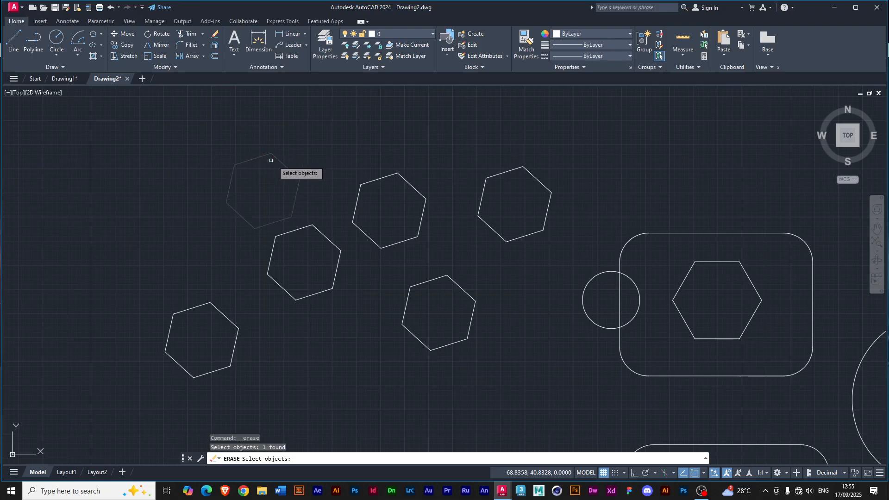
left_click(371, 180)
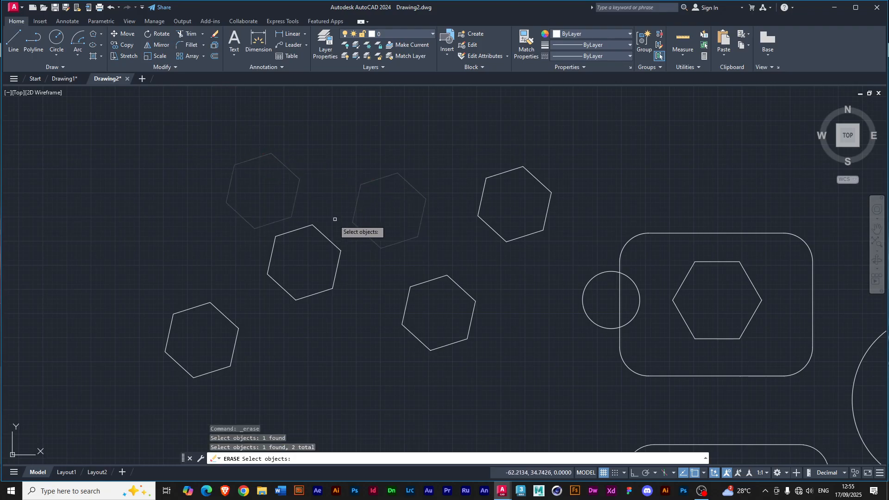
left_click(324, 236)
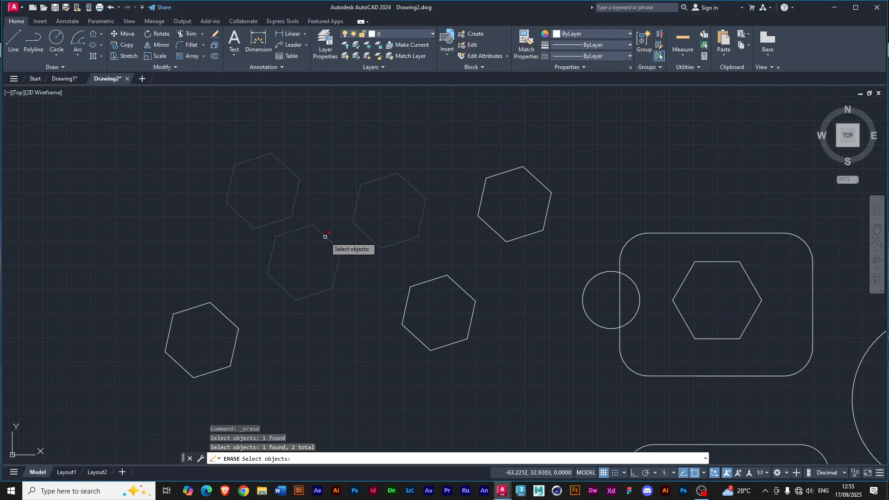
left_click(226, 316)
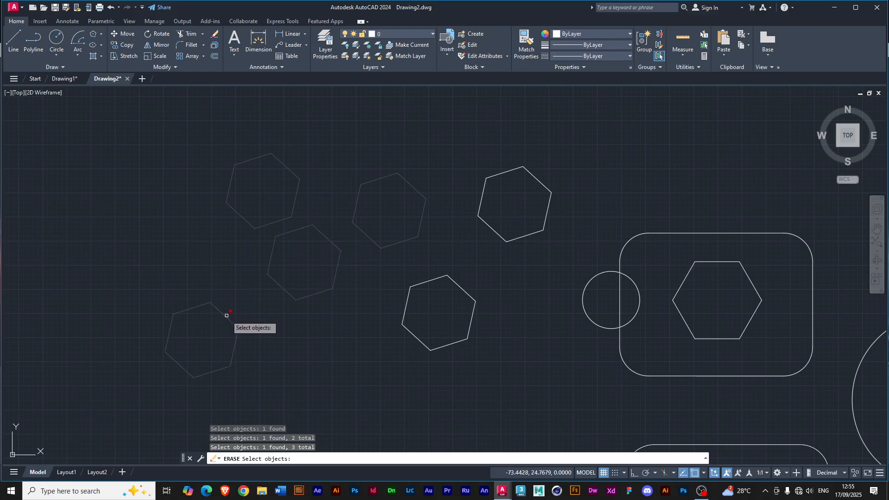
left_click(405, 307)
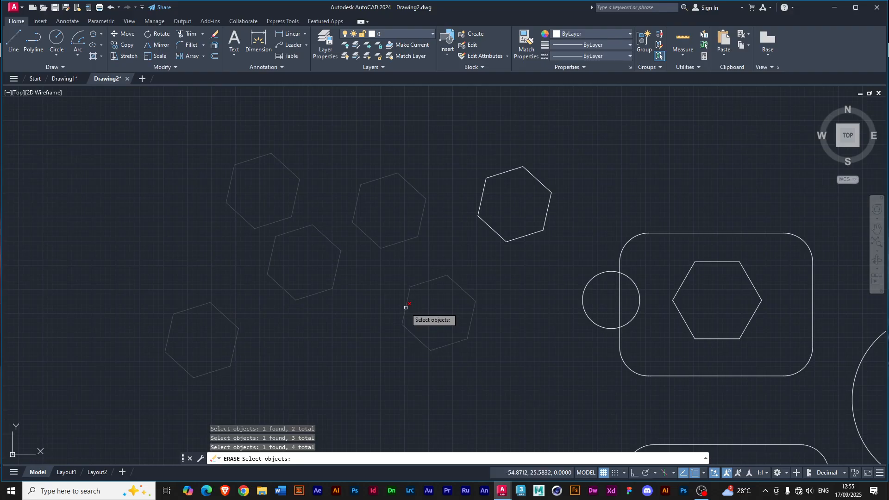
key("Return")
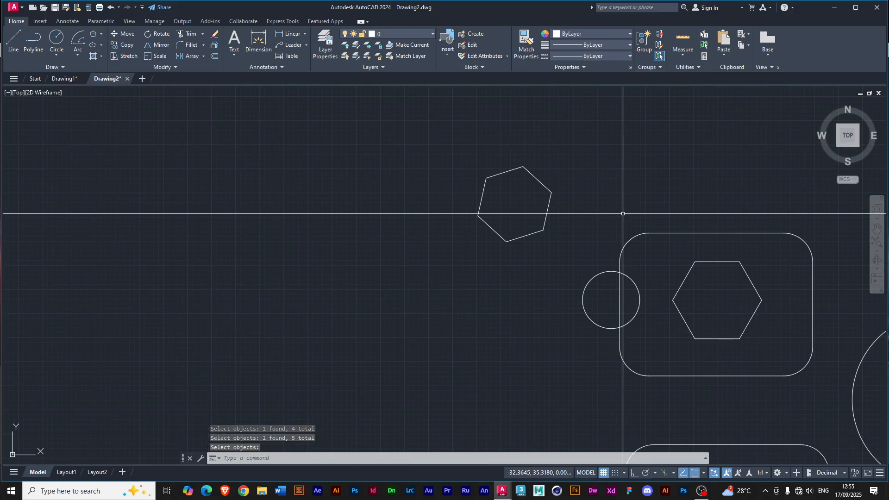
- Switch to the 3D Modeling workspace and close the Activity Insights palette
middle_click_drag(621, 212, 284, 139)
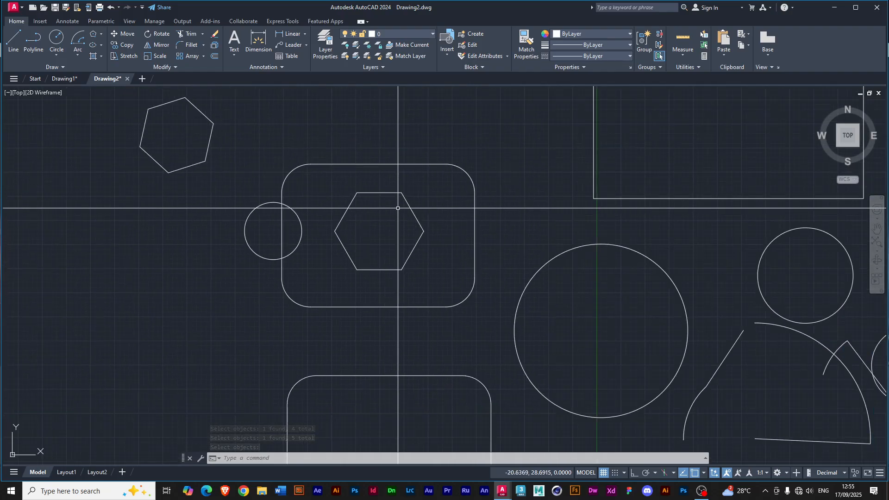
scroll(398, 208, "down", 2)
middle_click_drag(467, 247, 459, 254)
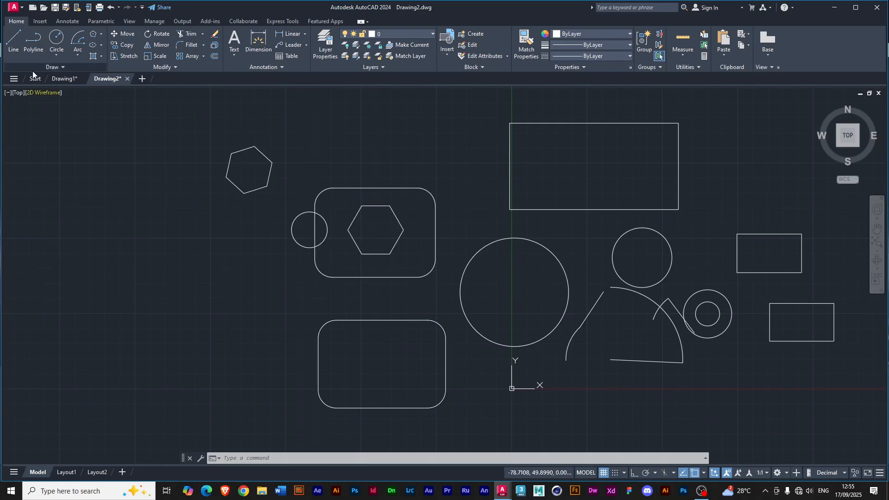
left_click(785, 472)
left_click(799, 414)
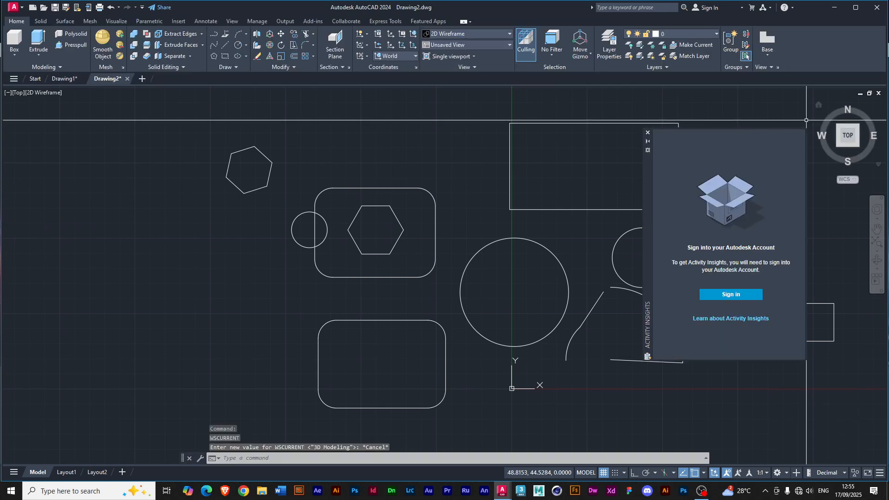
left_click(648, 134)
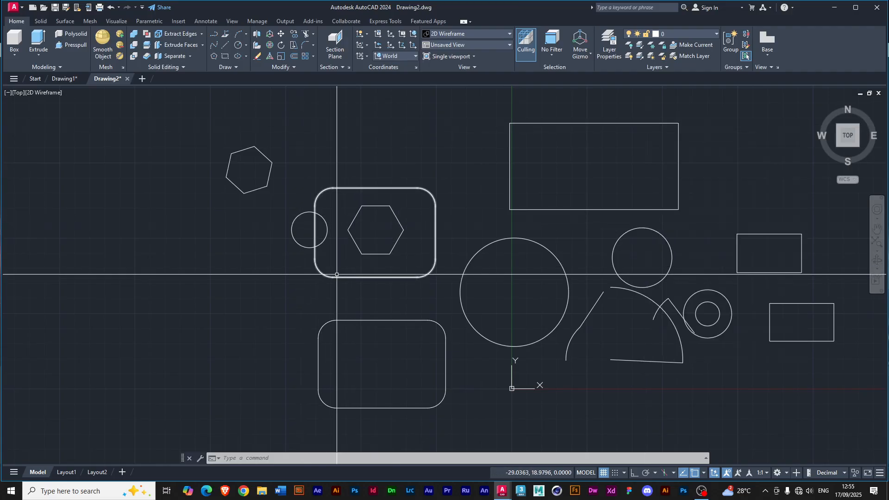
- Orbit from the top view to a tilted 3D view of the drawing
key("alt")
mouse_move(335, 272)
middle_mouse_down()
mouse_move(341, 258)
mouse_move(343, 274)
mouse_move(354, 276)
mouse_move(374, 154)
mouse_move(381, 198)
middle_mouse_up()
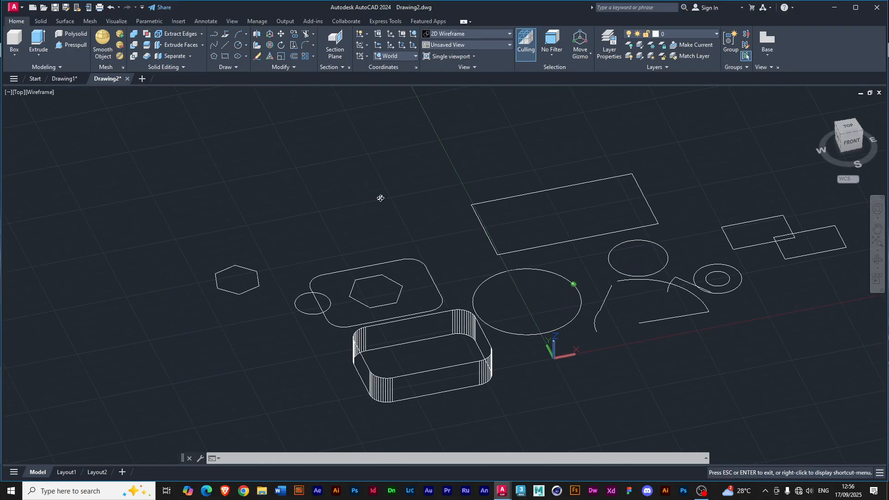
key("Escape")
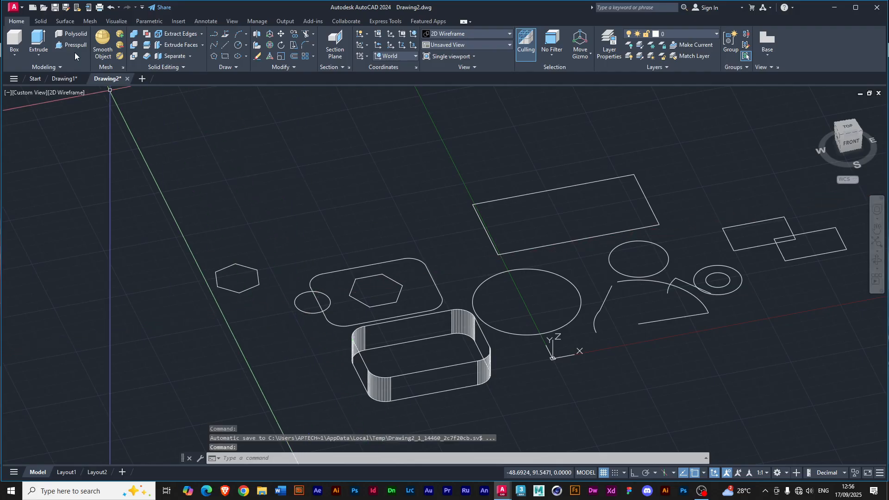
- Try Presspull to raise the rounded-rectangle area around the inner hexagon to a freehand height, and undo the extrusion
key("ctrl+shift+e")
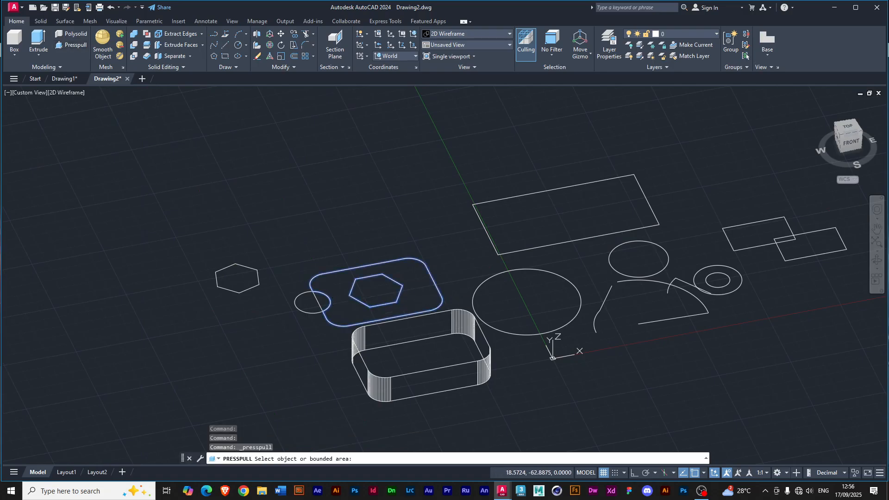
left_click(340, 306)
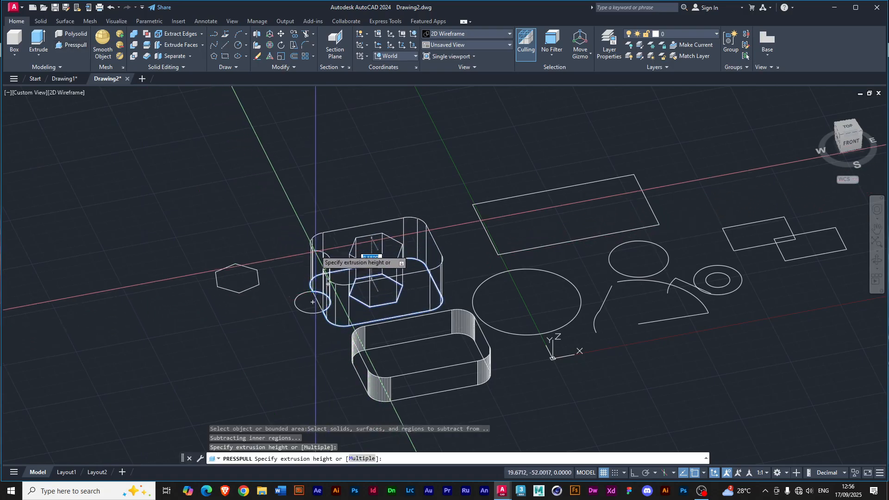
left_click(315, 232)
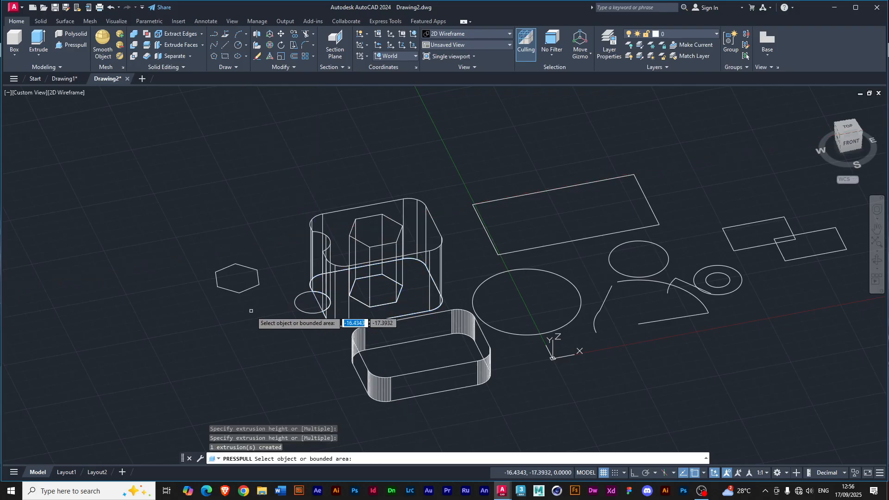
key("ctrl+z")
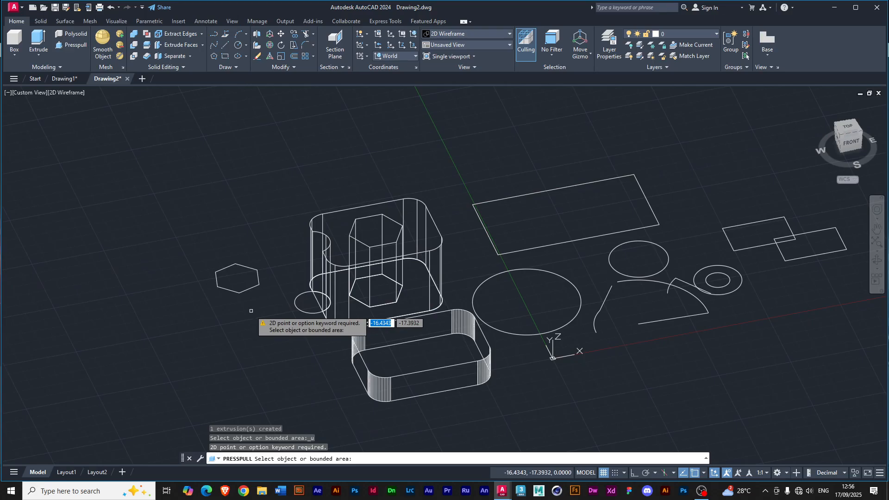
key("Return")
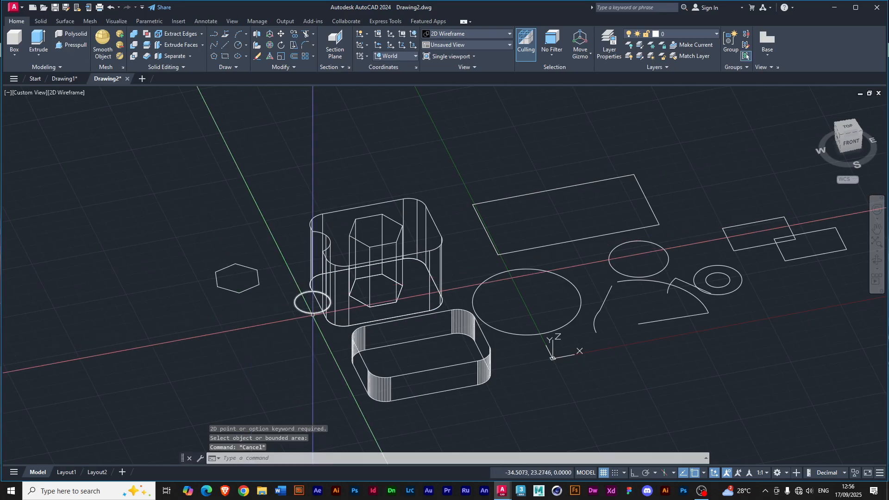
key("ctrl+z")
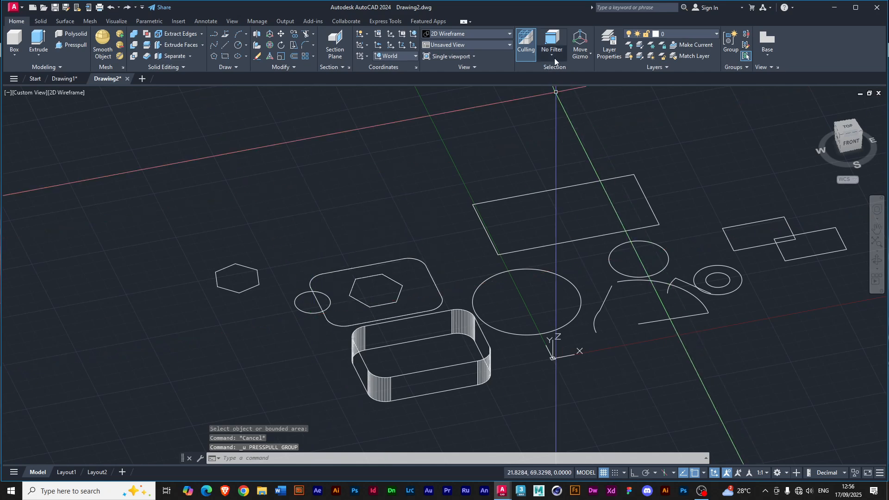
- Set the visual style to Shaded with Edges
left_click(509, 34)
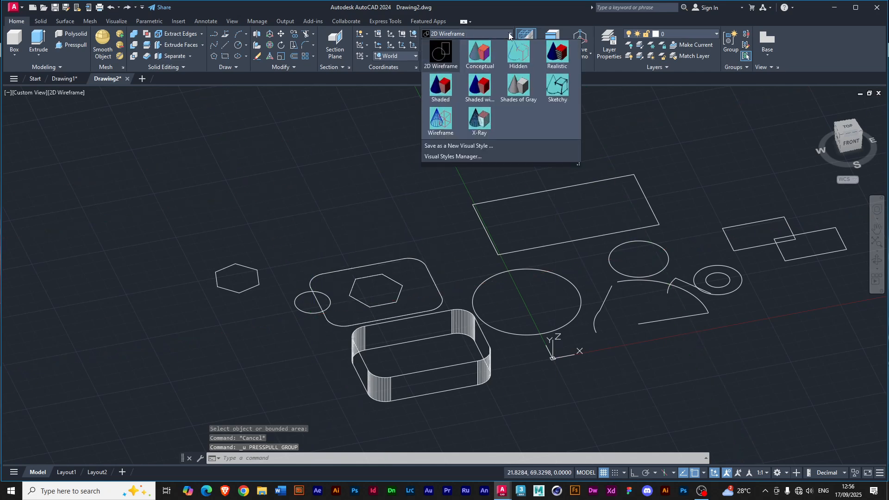
left_click(479, 90)
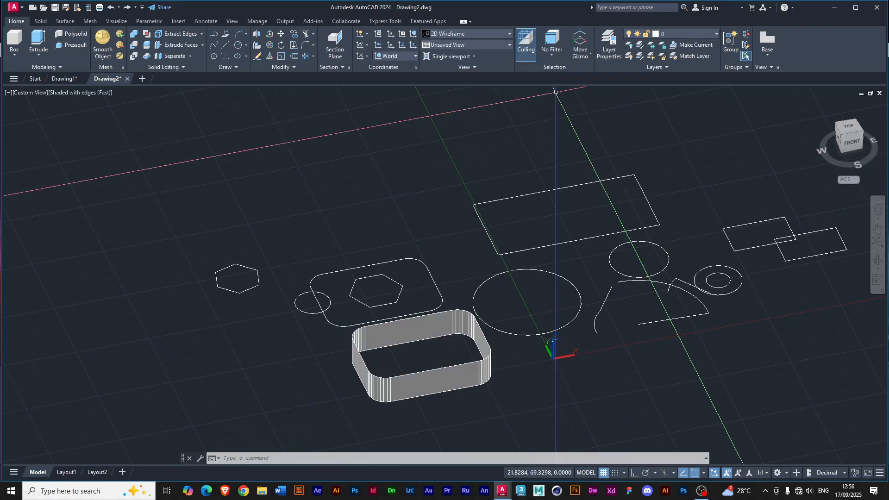
- Presspull the small circle's segment outside the rounded rectangle upward freehand, and the rounded-rectangle area around the hexagon 13.2416 units high
left_click(59, 45)
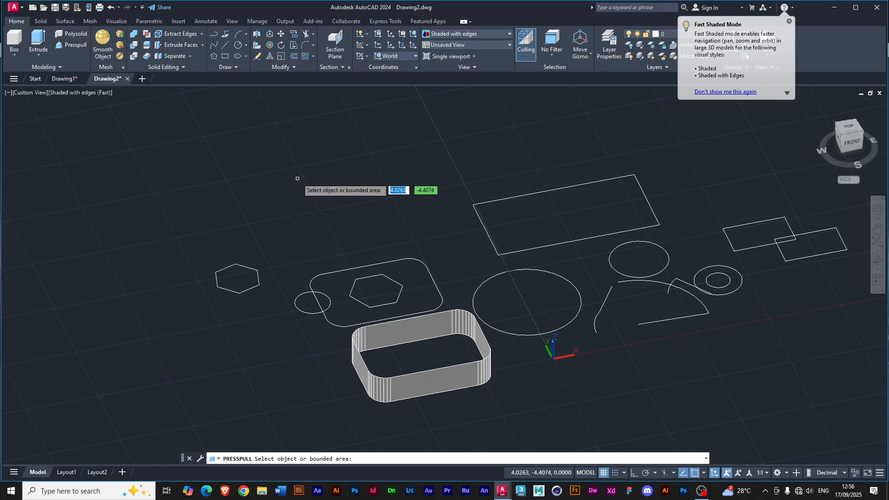
left_click(313, 306)
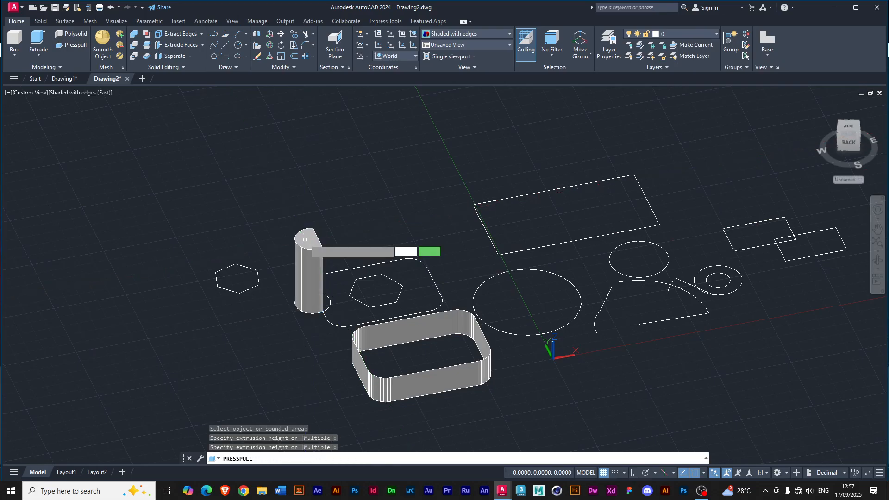
left_click(305, 239)
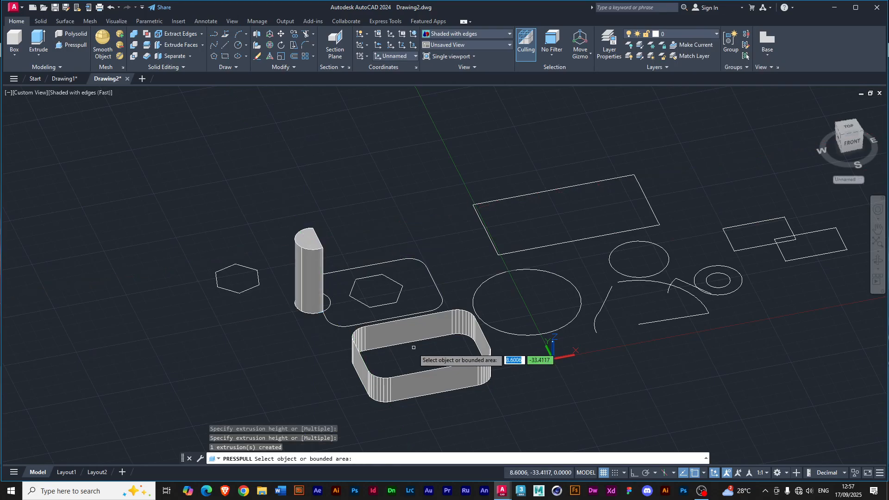
left_click(331, 319)
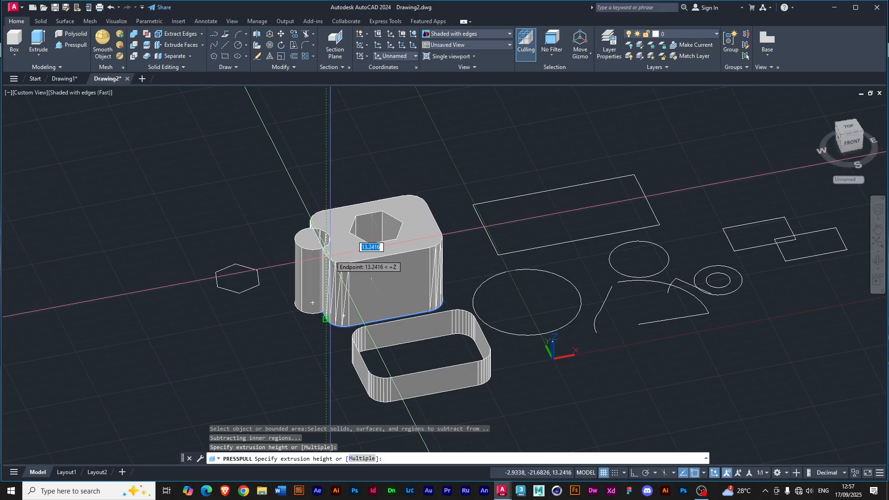
left_click(326, 319)
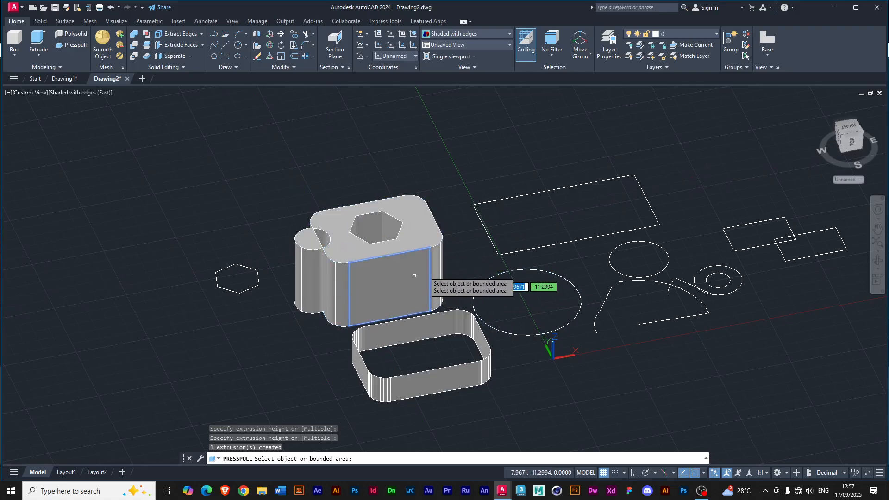
- Try pulling the block's flat end face outward and pushing the extension's side face through to remove it, twice
middle_click_drag(533, 251, 382, 259, "shift")
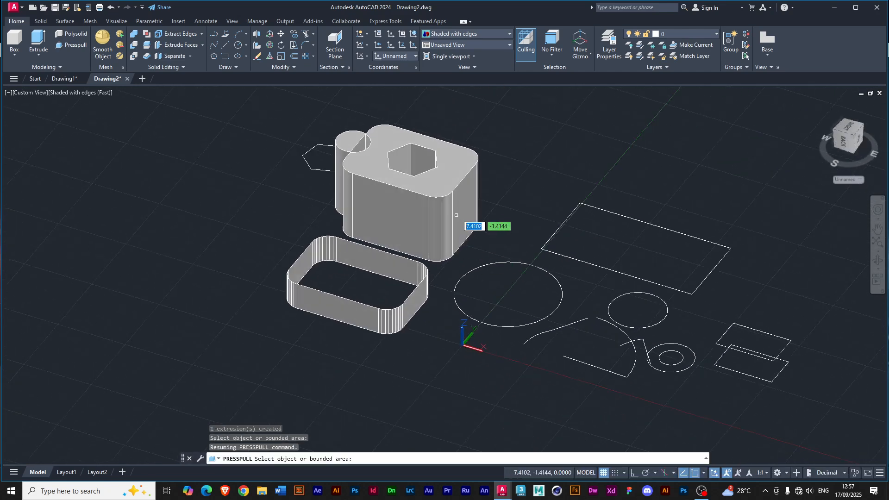
left_click(460, 207)
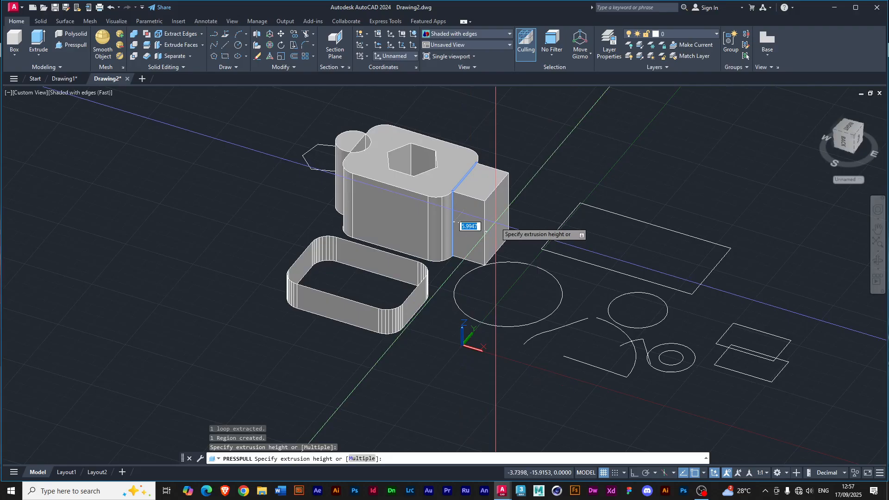
left_click(496, 223)
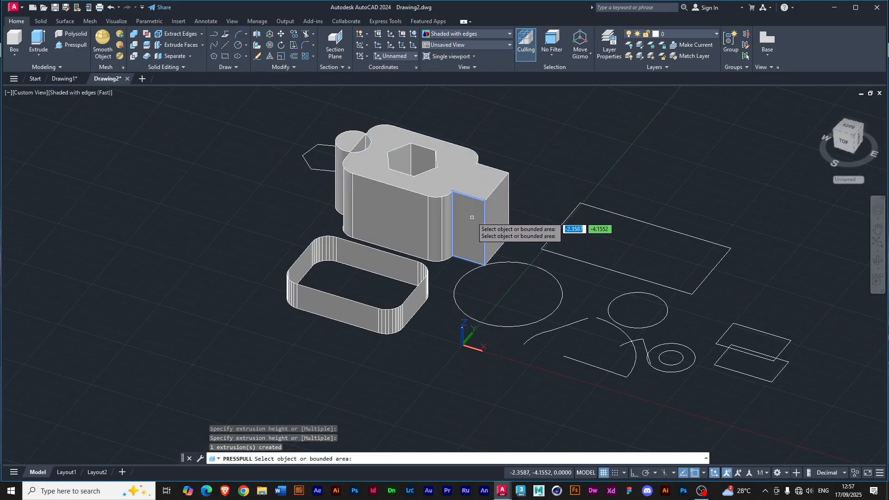
left_click(470, 227)
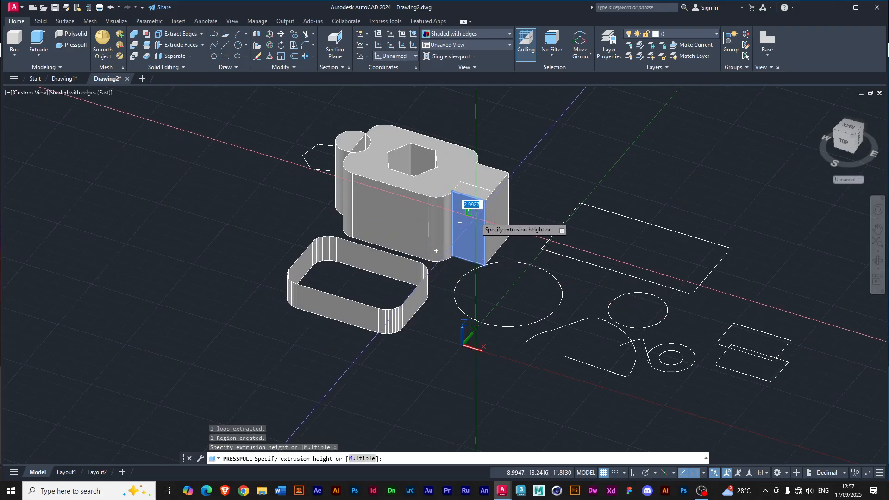
left_click(475, 217)
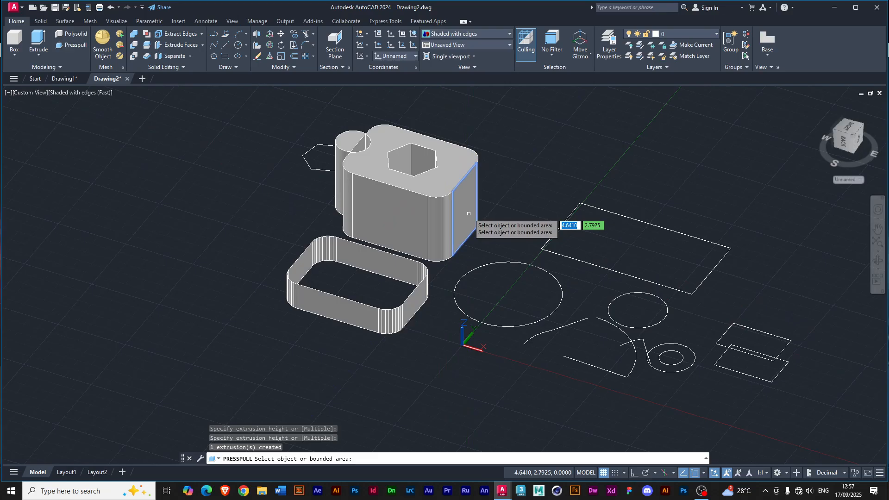
left_click(465, 216)
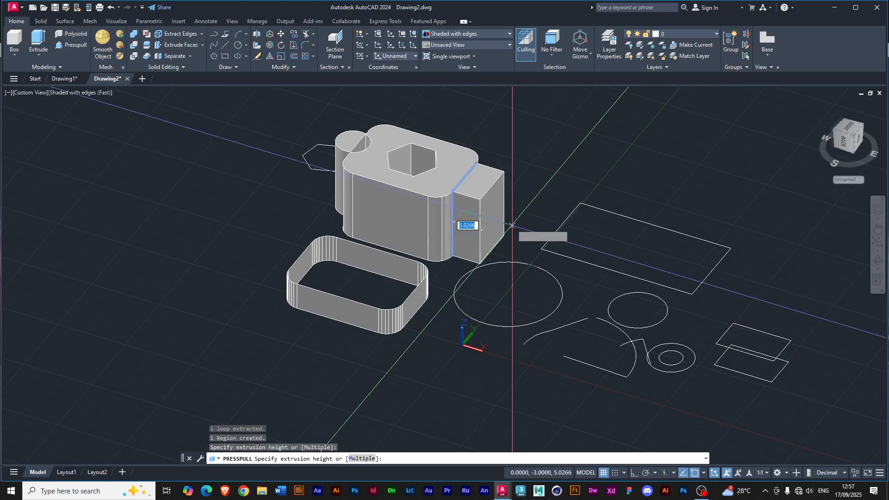
left_click(518, 228)
left_click(470, 220)
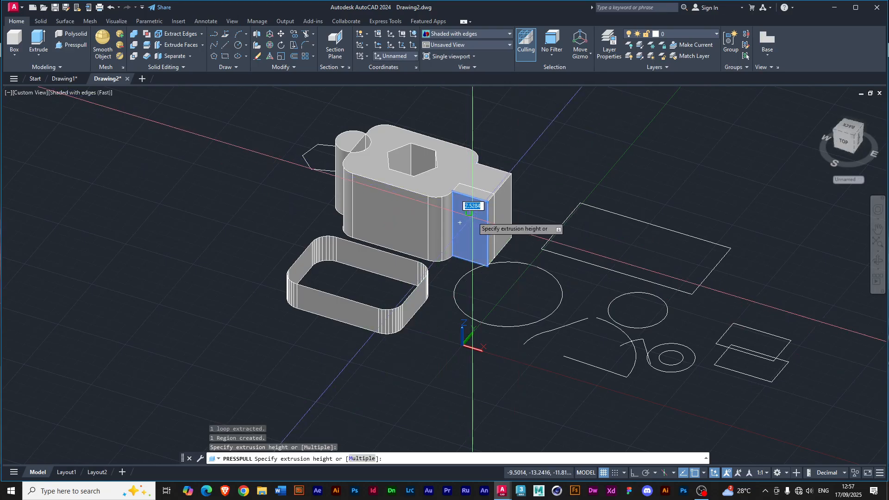
left_click(509, 135)
- Presspull the block's flat end face outward, and push its long front face inward to cut through into the hexagonal hole
left_click(469, 214)
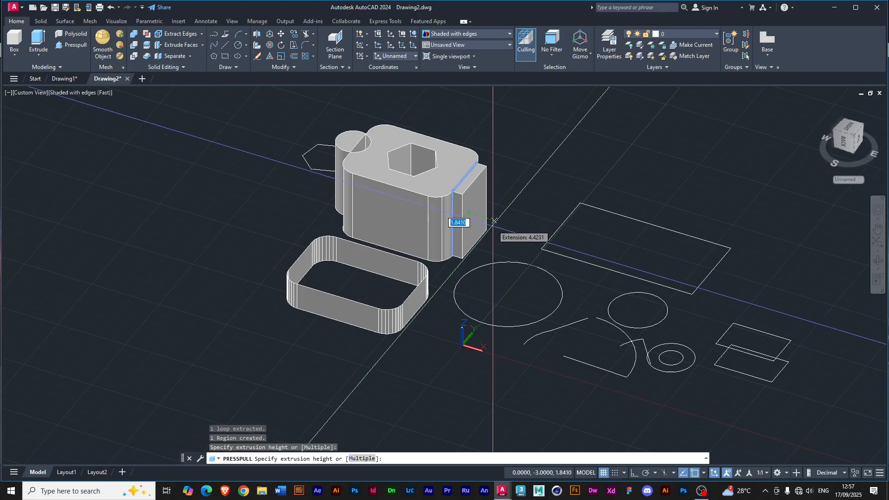
left_click(516, 235)
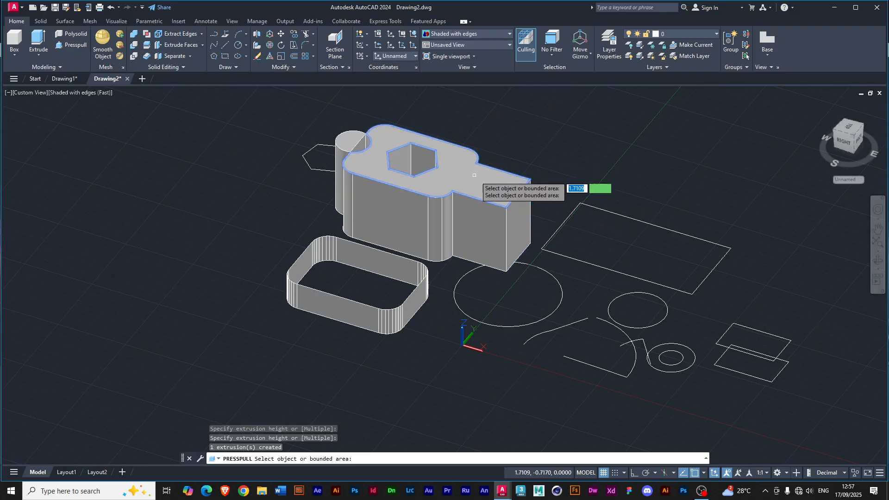
left_click(395, 209)
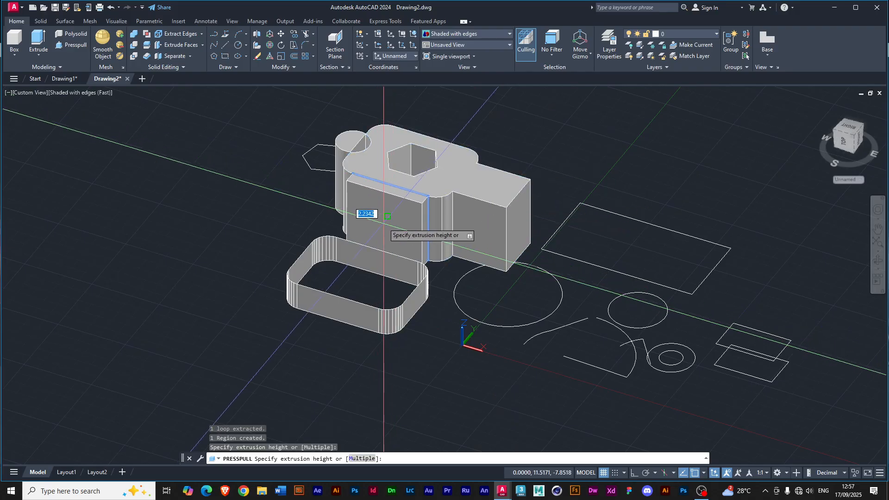
left_click(388, 216)
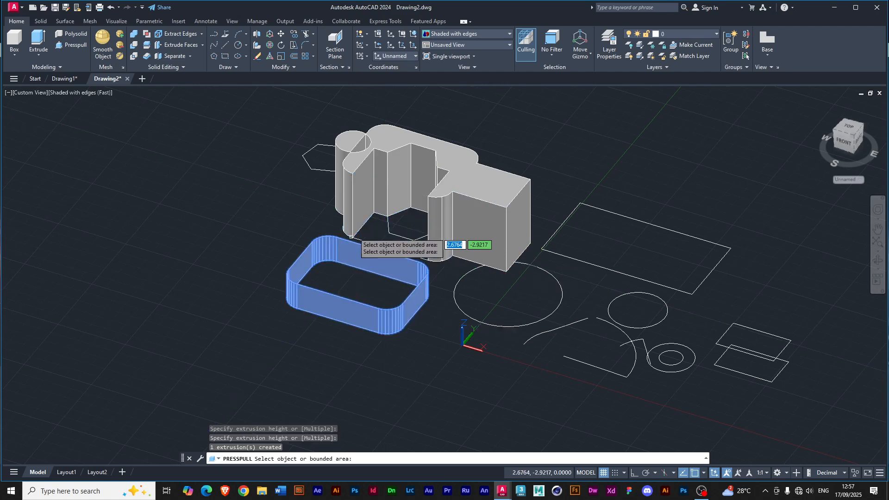
middle_click_drag(366, 216, 390, 257, "shift")
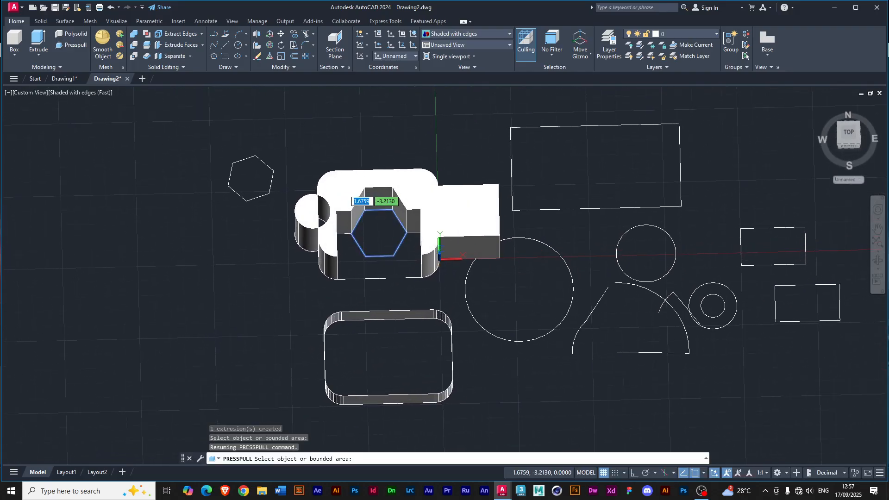
key("Return")
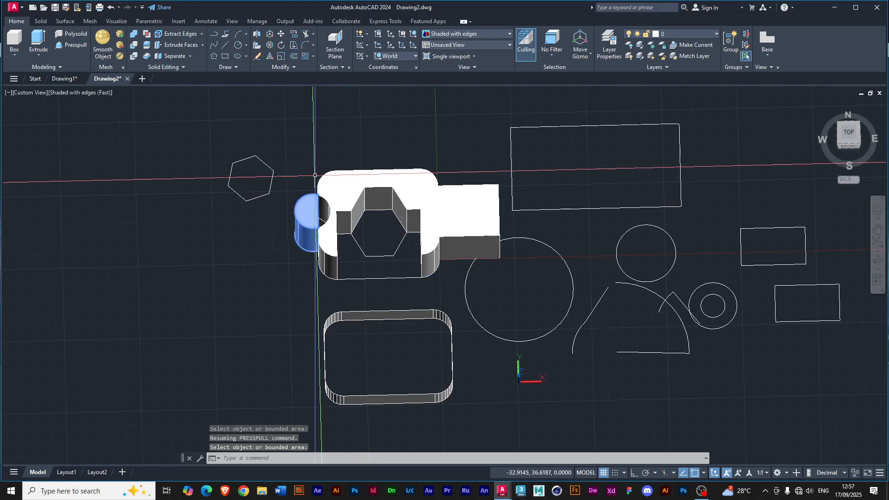
- Union the small cylinder segment with the extruded block, and select the combined solid to check it
middle_click_drag(326, 183, 324, 123, "shift")
mouse_move(298, 157)
left_mouse_down()
mouse_move(425, 198)
mouse_move(408, 208)
mouse_move(358, 205)
left_mouse_up()
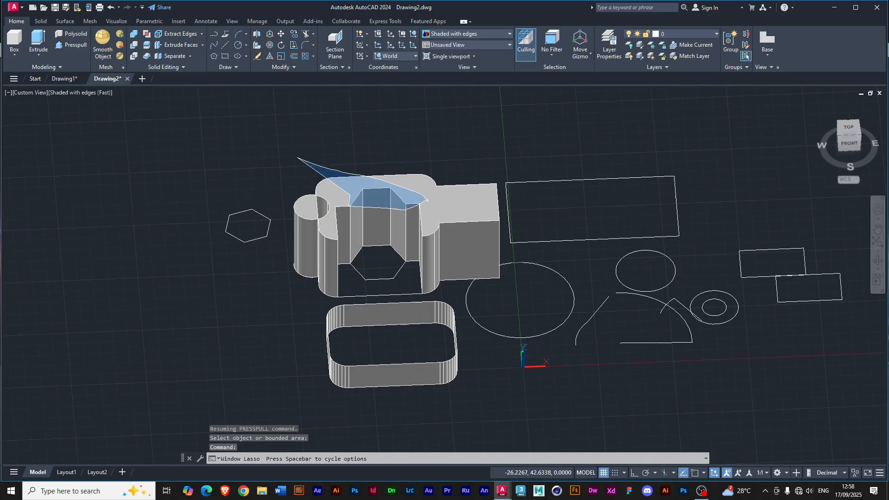
left_click(498, 170)
left_click(300, 205)
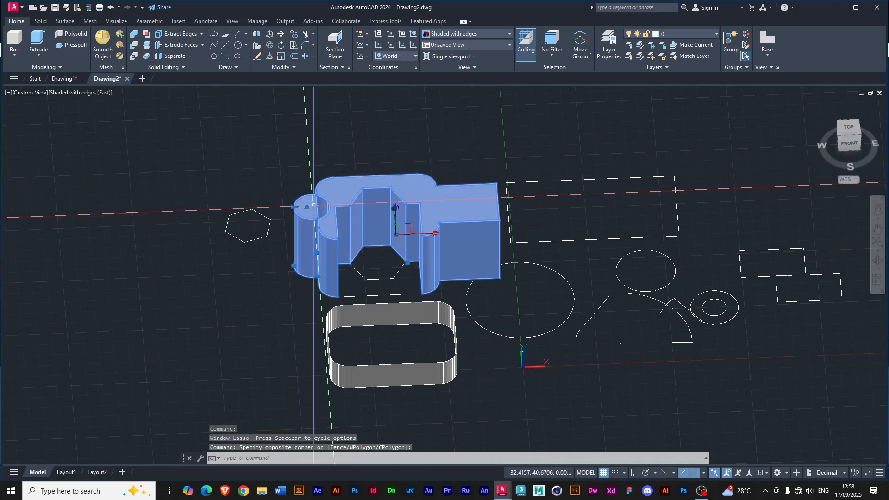
left_click(133, 34)
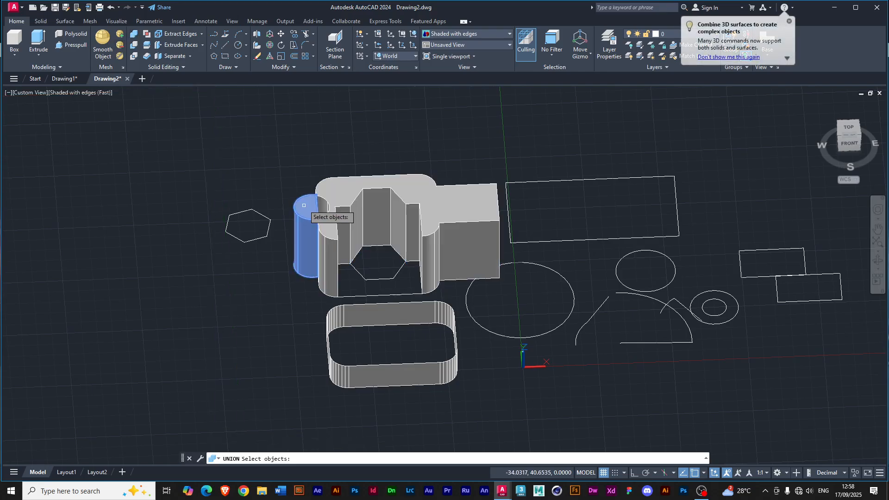
left_click(350, 192)
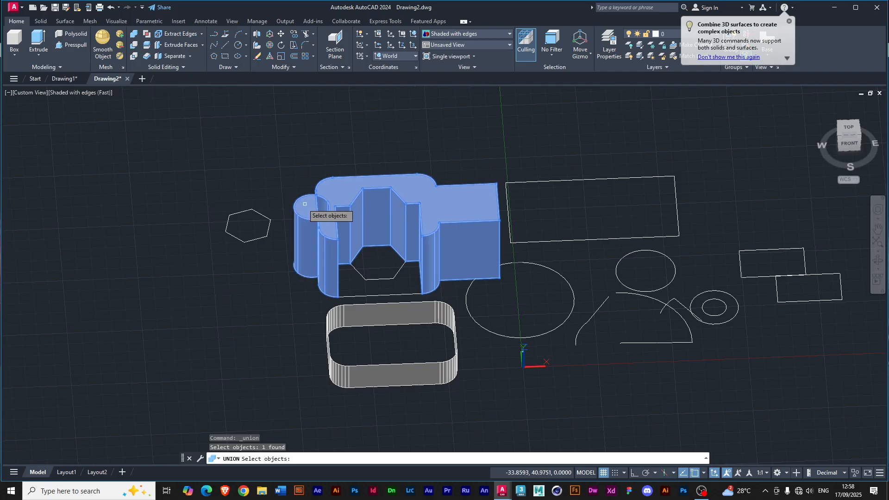
left_click(133, 34)
left_click(326, 195)
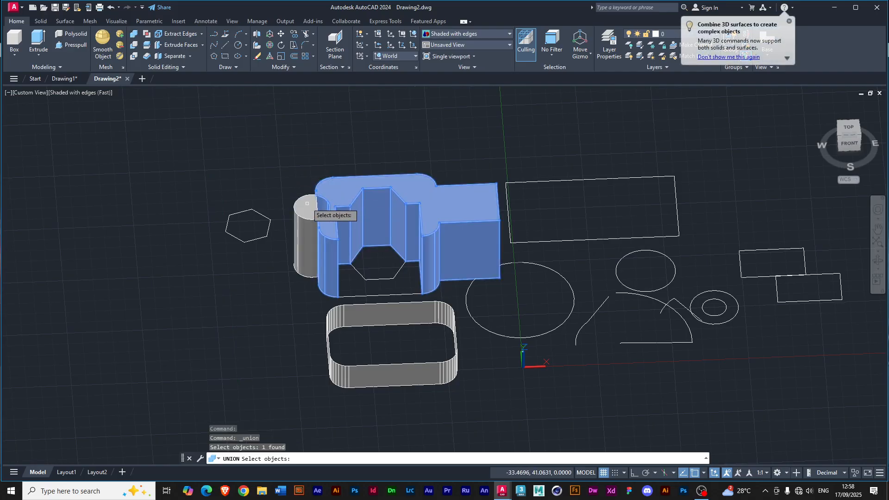
key("Return")
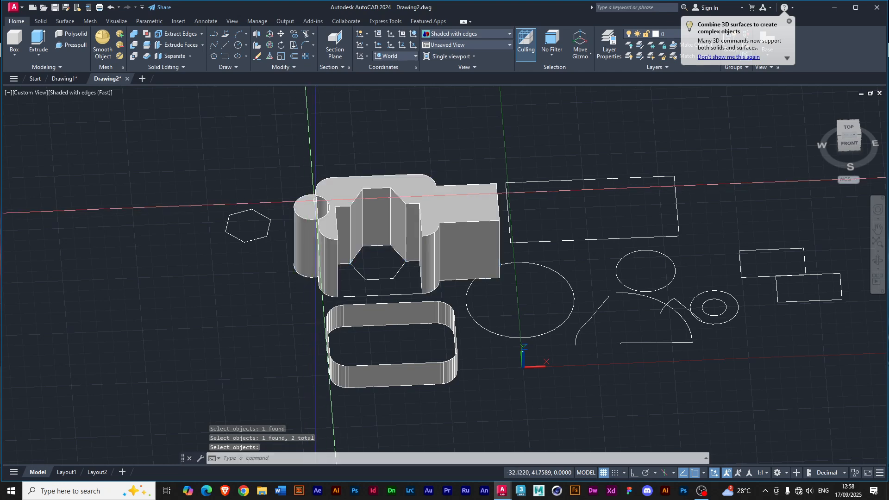
left_click(345, 194)
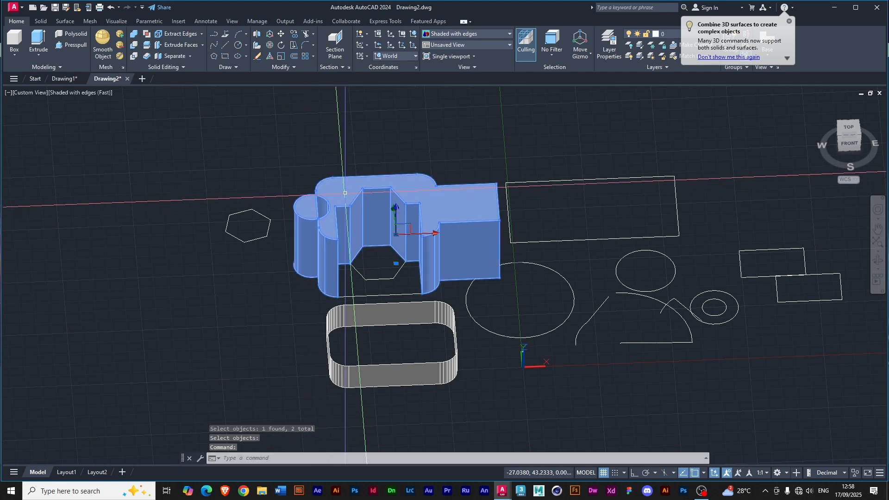
- Move the combined solid along the X axis away from its source outlines, and orbit around to view all the objects
left_click(438, 235)
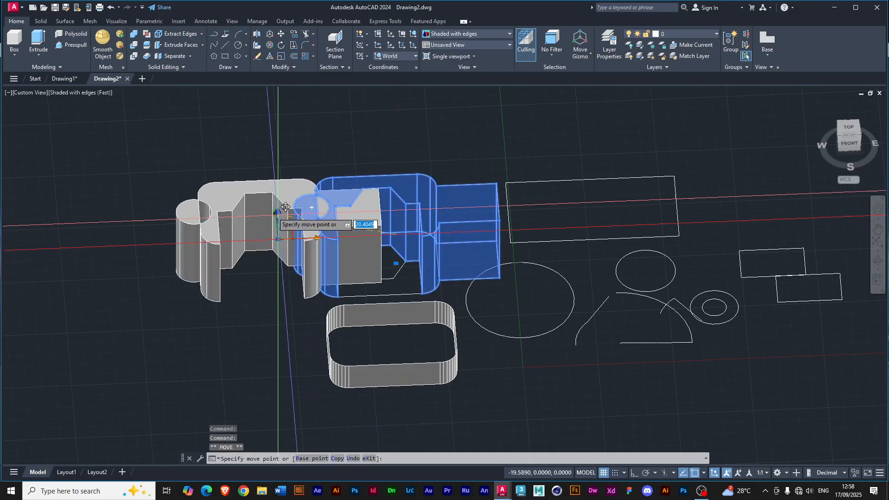
left_click(111, 176)
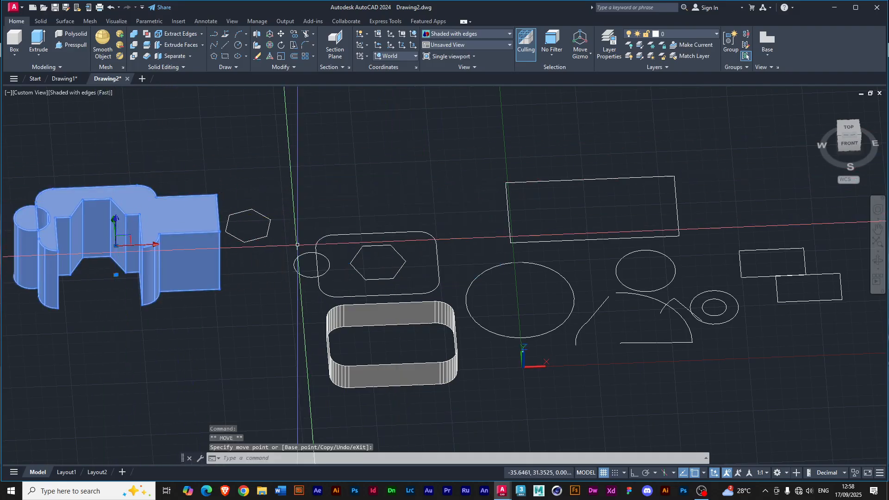
left_click(235, 292)
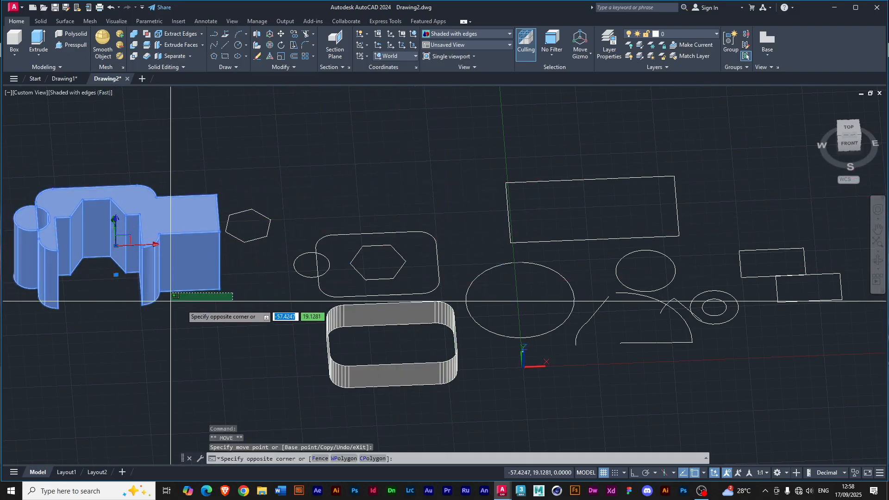
left_click(202, 313)
mouse_move(159, 311)
middle_mouse_down("shift")
mouse_move(169, 341)
mouse_move(159, 350)
mouse_move(110, 267)
mouse_move(224, 236)
mouse_move(199, 349)
mouse_move(128, 359)
mouse_move(63, 312)
mouse_move(66, 332)
mouse_move(125, 365)
mouse_move(167, 363)
mouse_move(141, 304)
mouse_move(125, 209)
mouse_move(190, 167)
mouse_move(107, 329)
mouse_move(161, 307)
middle_mouse_up("shift")
scroll(160, 306, "down", 5)
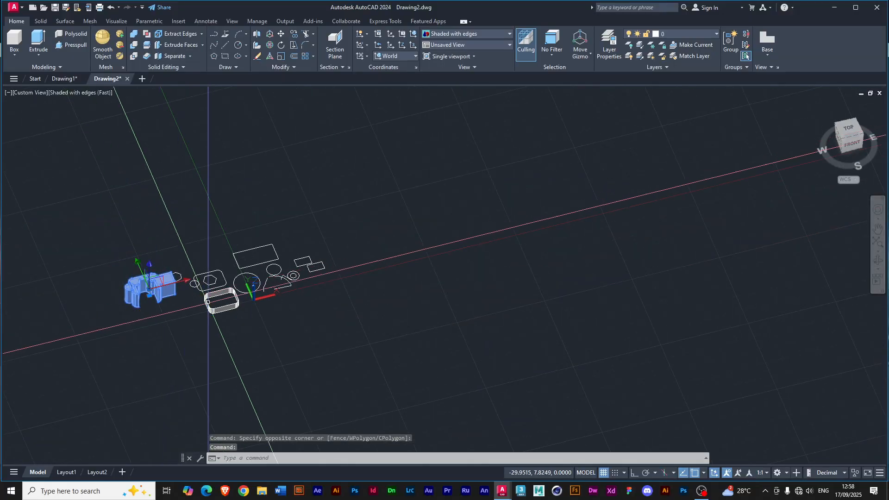
scroll(150, 237, "up", 4)
middle_click_drag(90, 311, 175, 301)
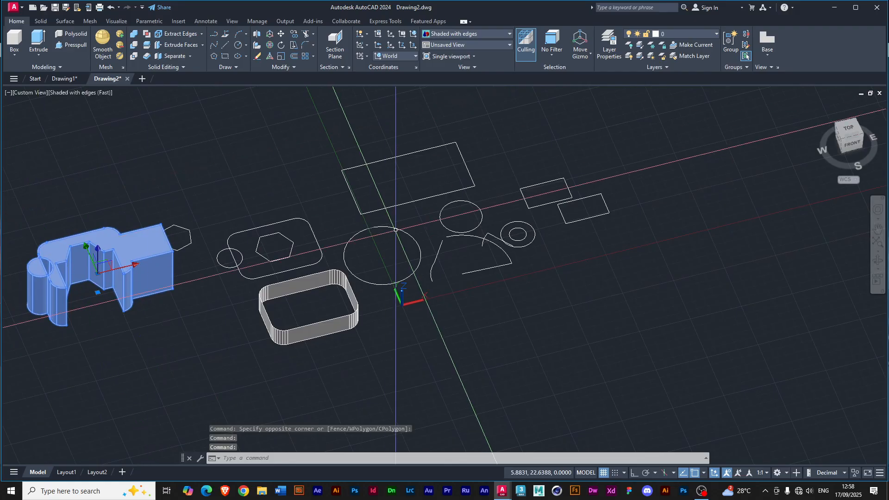
middle_click_drag(466, 271, 480, 304, "shift")
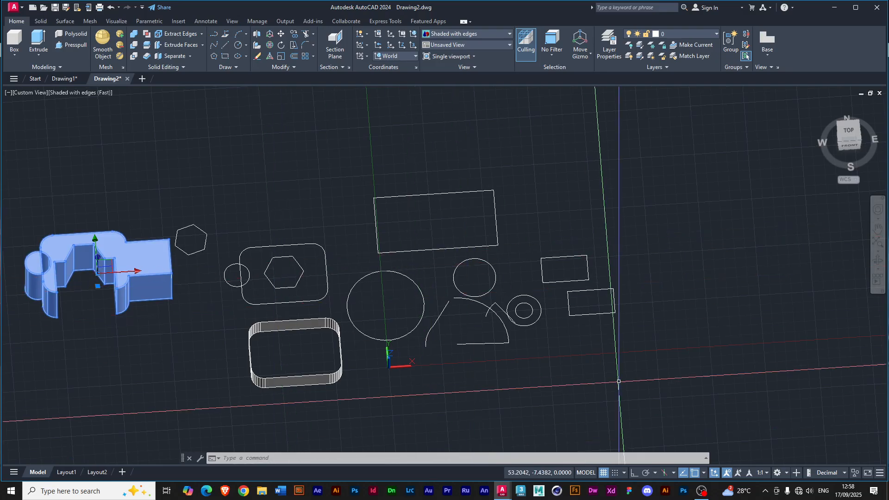
- Erase all the 2D shapes and solids from the drawing
left_click(662, 384)
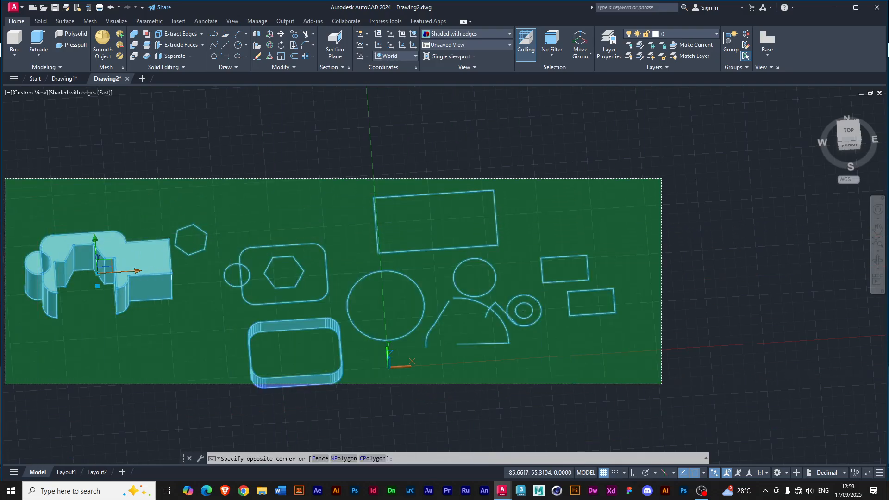
left_click(4, 177)
key("Delete")
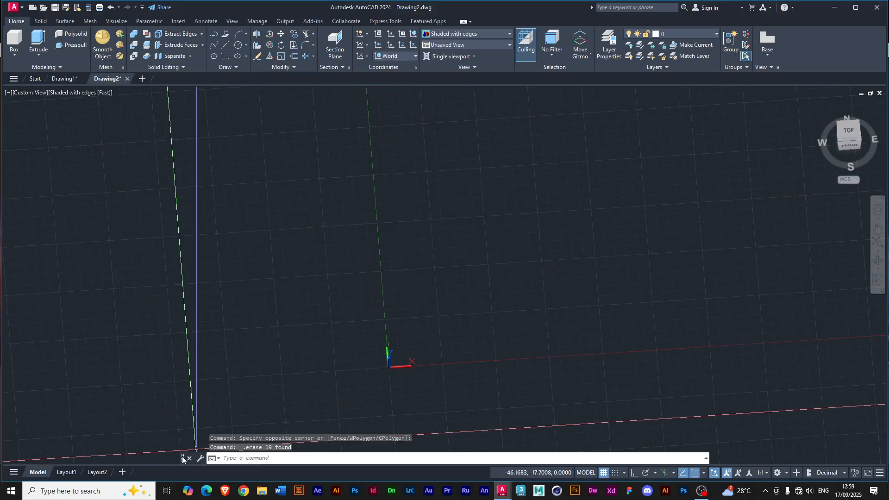
- Switch to File Explorer and open the Int_Design folder inside the AMSP folder on Local Disk (D:)
left_click(260, 494)
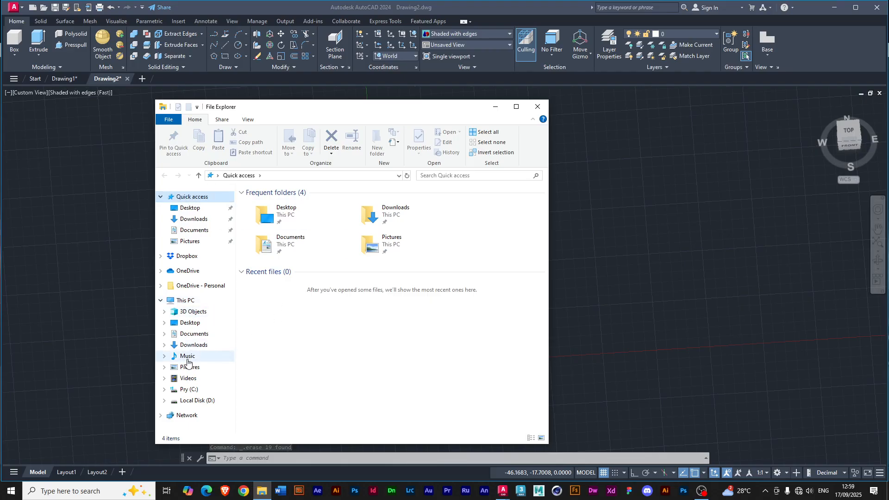
left_click(190, 403)
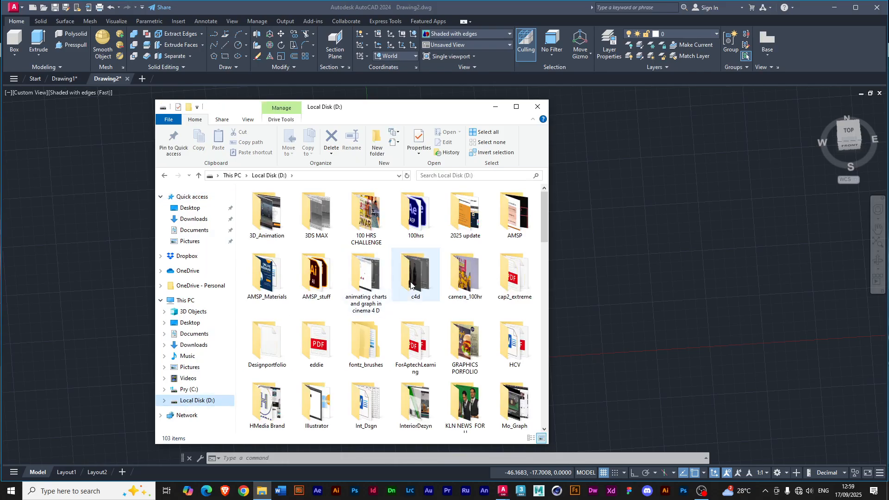
double_click(513, 221)
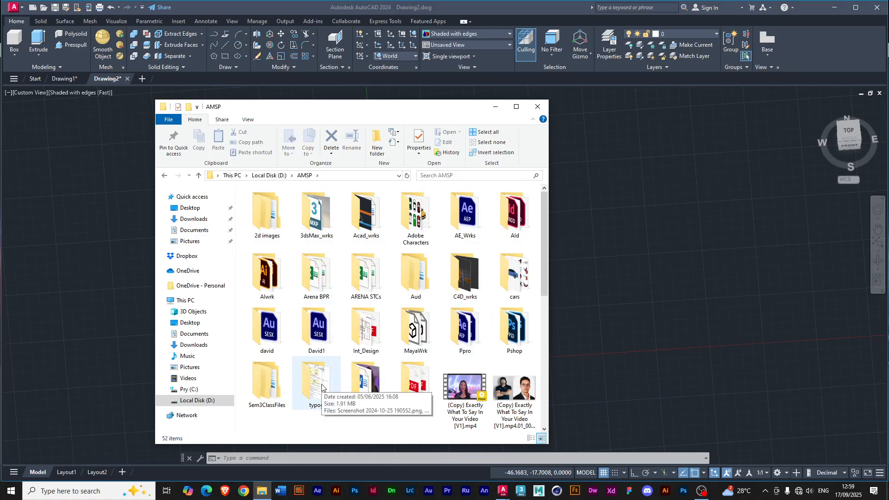
left_click(363, 342)
double_click(362, 341)
- Find the image Screenshot 2024-07-15 090952.png in the Int_Design folder and open it to view the dimensioned part
scroll(363, 324, "down", 10)
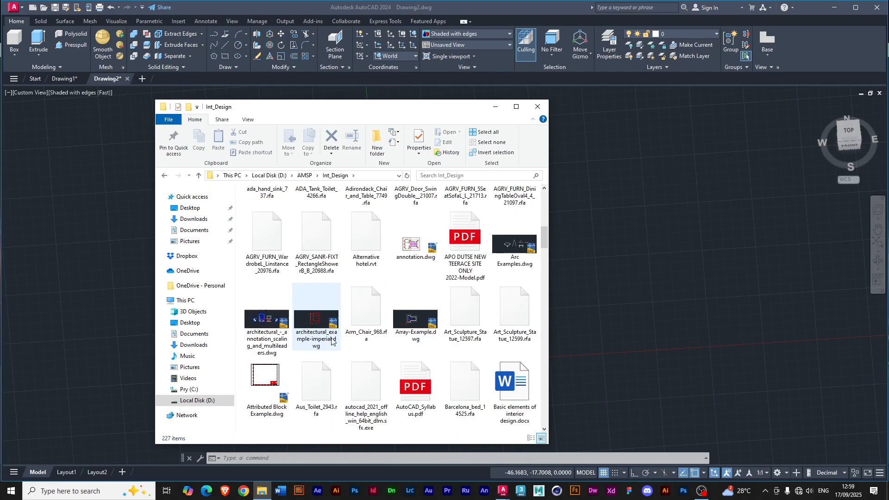
left_click_drag(546, 275, 550, 421)
scroll(356, 230, "up", 1)
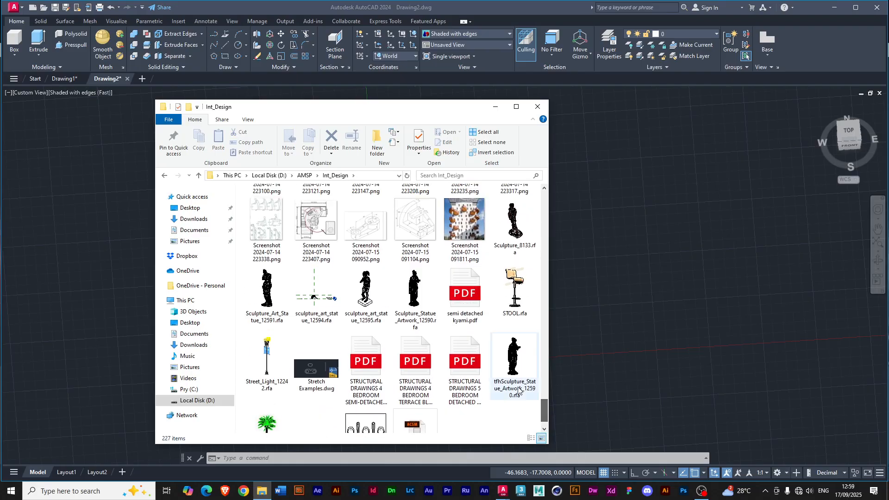
left_click(353, 229)
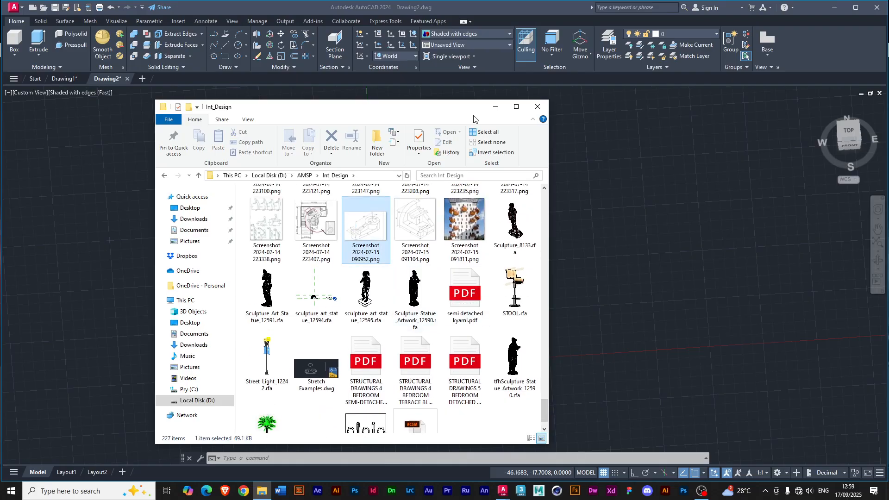
key("Return")
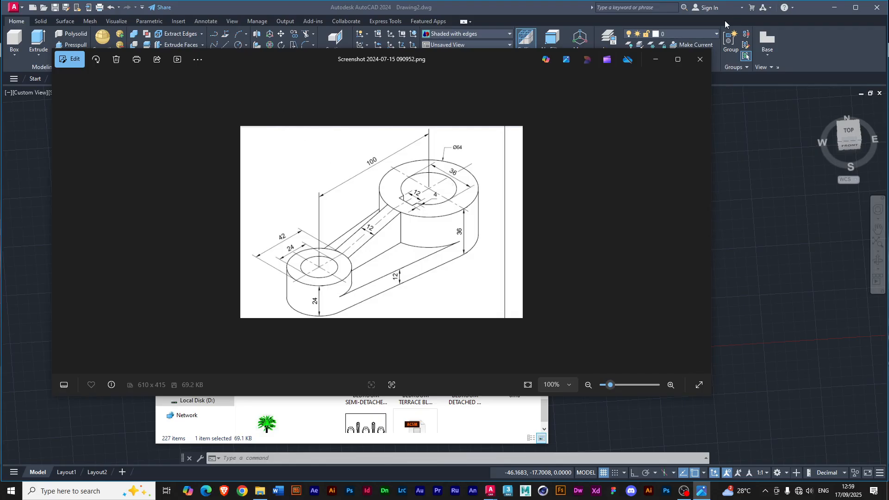
- Launch PureRef, close the image viewer, load Screenshot 2024-07-15 090952.png as the reference image, and minimise File Explorer
left_click(73, 491)
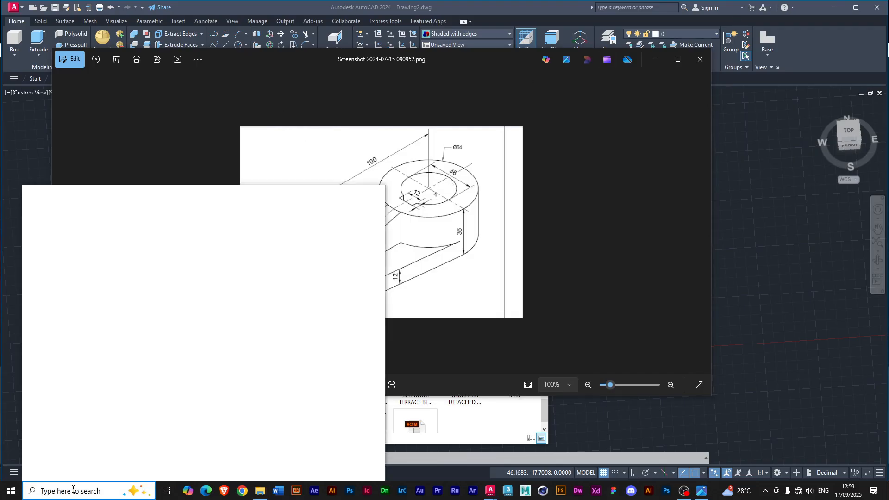
type("pure")
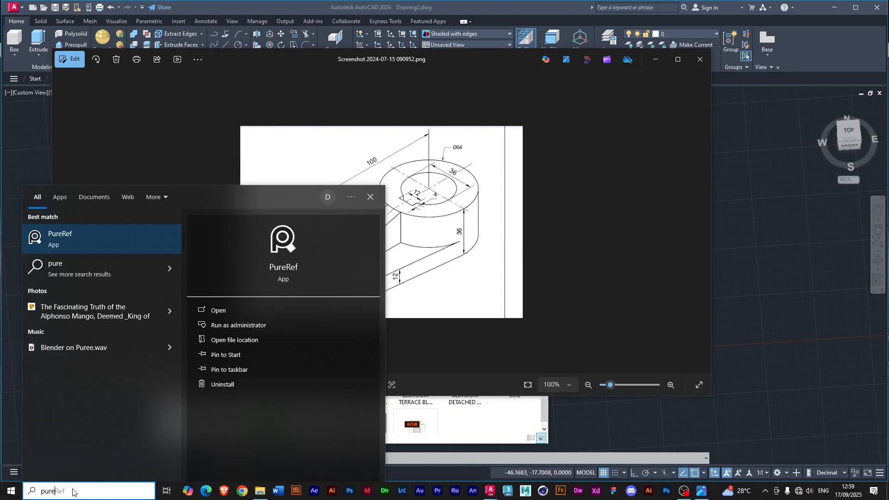
left_click(83, 243)
left_click(701, 59)
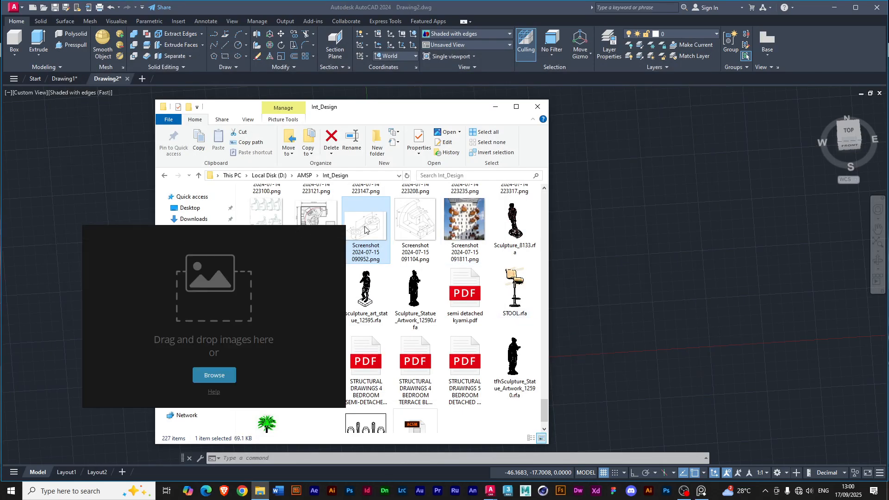
left_click_drag(282, 290, 234, 321)
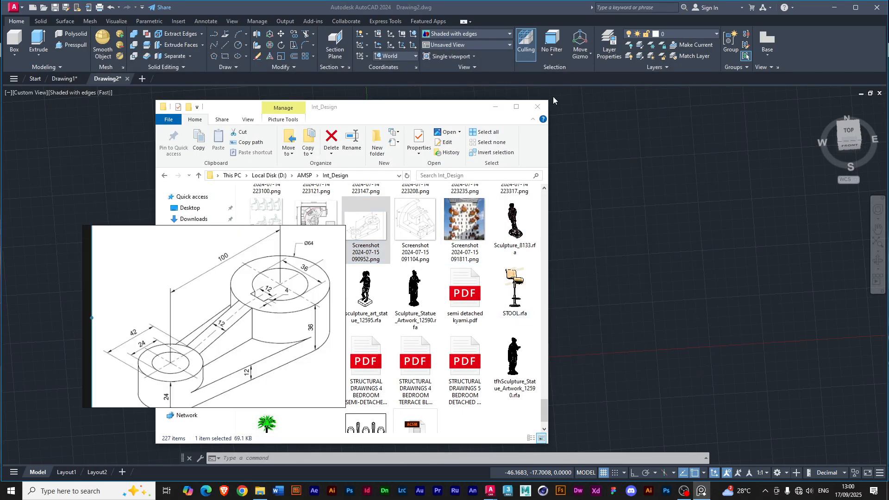
left_click(492, 109)
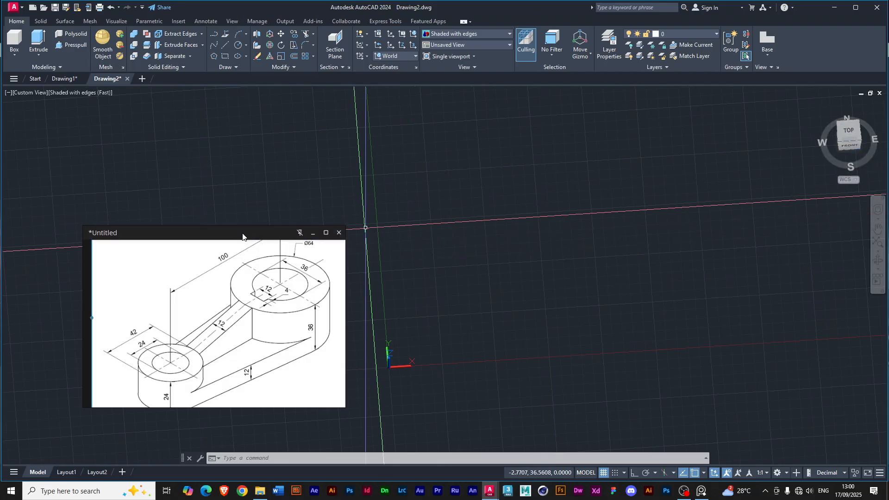
- Move the reference image window out of the way beside the work area, and set the model view to the Home isometric view
left_click_drag(215, 237, 748, 282)
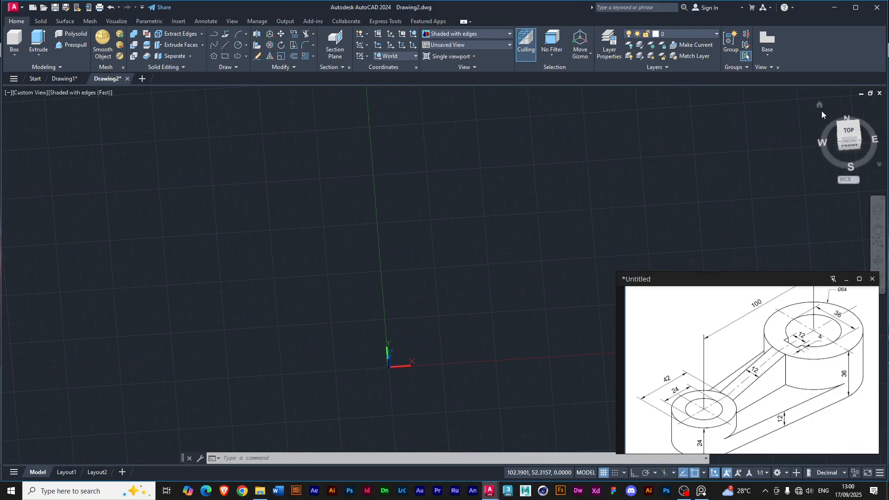
left_click(818, 104)
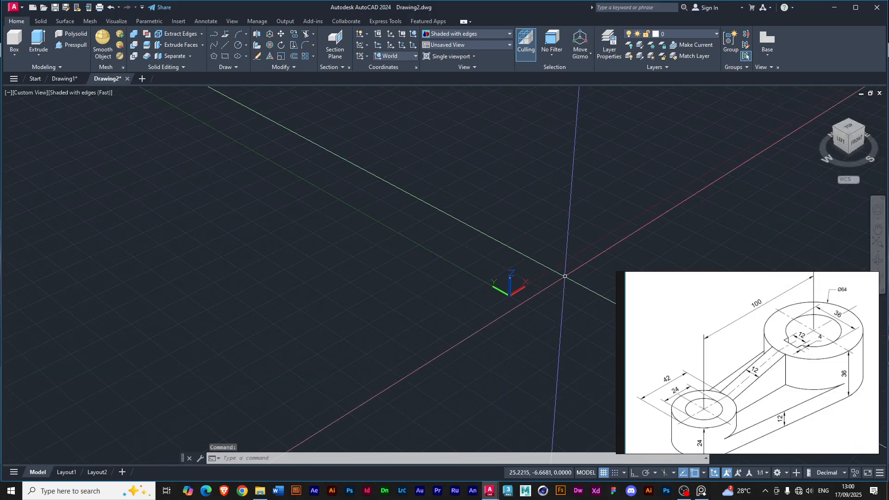
middle_click_drag(570, 272, 369, 298)
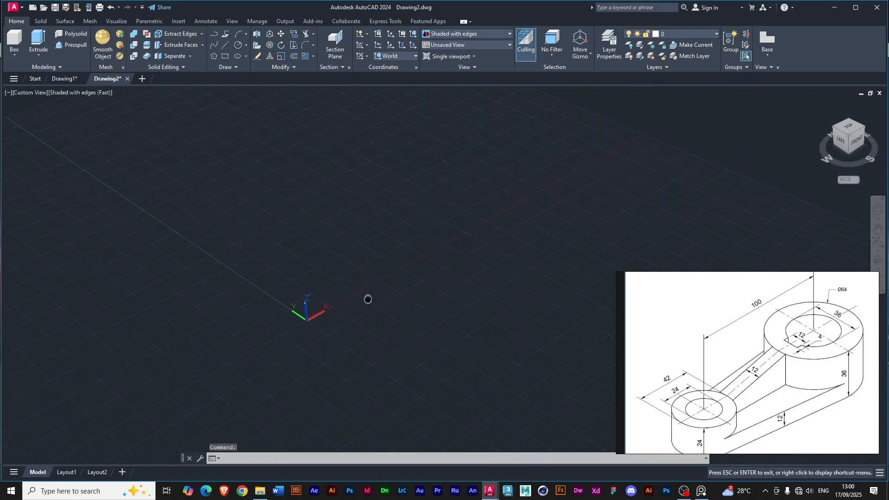
- Shift the reference window slightly lower and fit the whole dimensioned drawing inside it
left_click(674, 284)
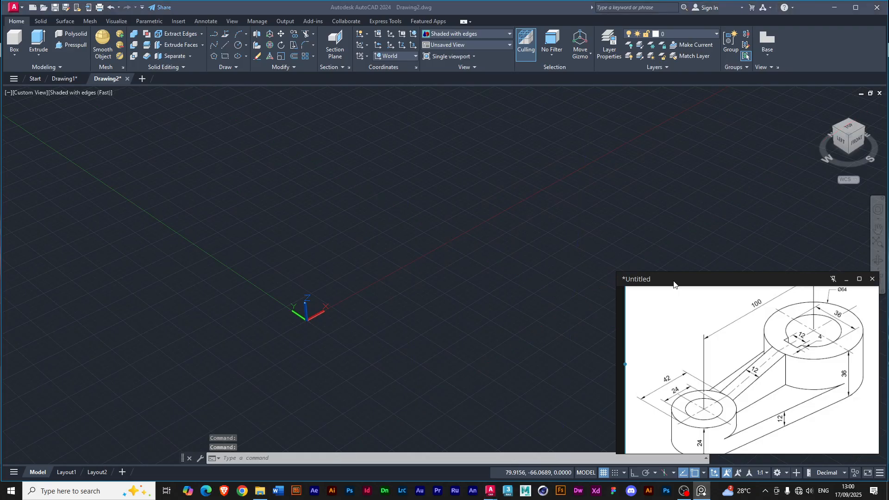
left_click_drag(674, 285, 676, 297)
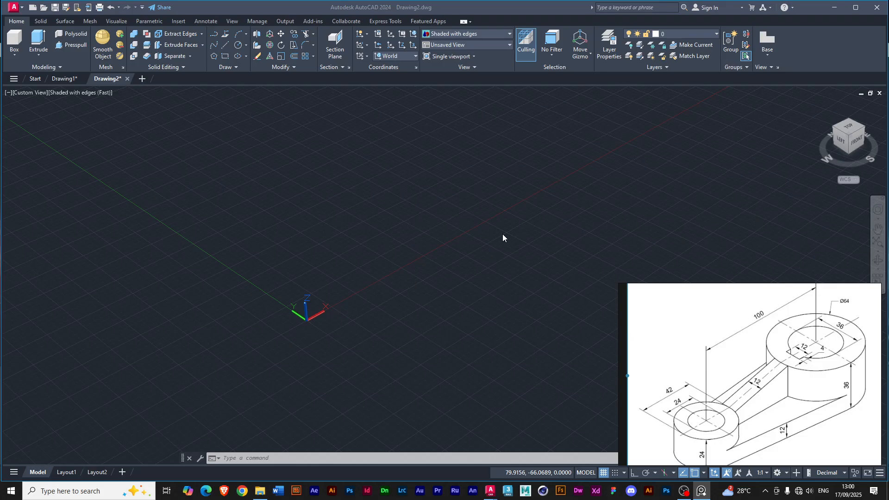
double_click(720, 344)
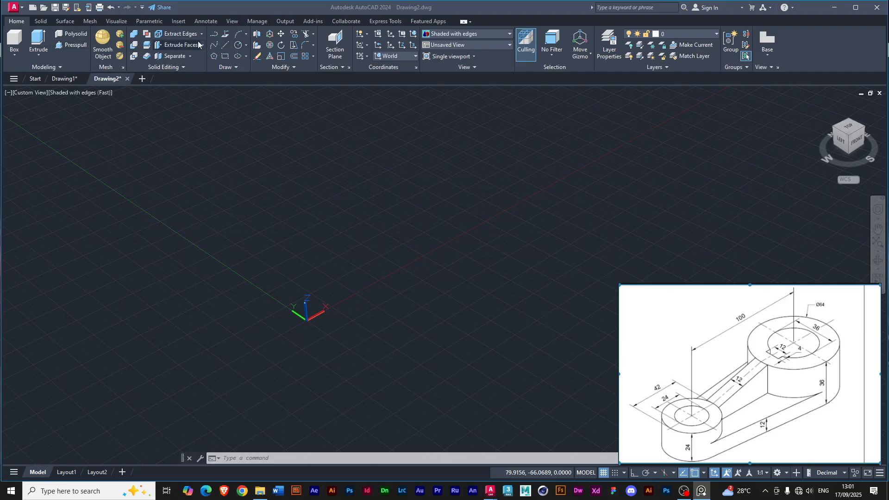
- Draw a circle 42 units in diameter near the origin using the Center, Diameter method
left_click(246, 47)
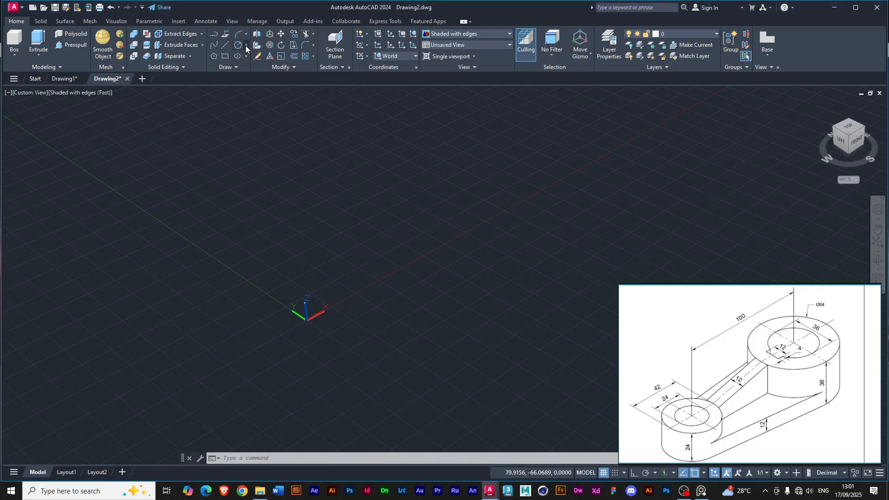
left_click(246, 47)
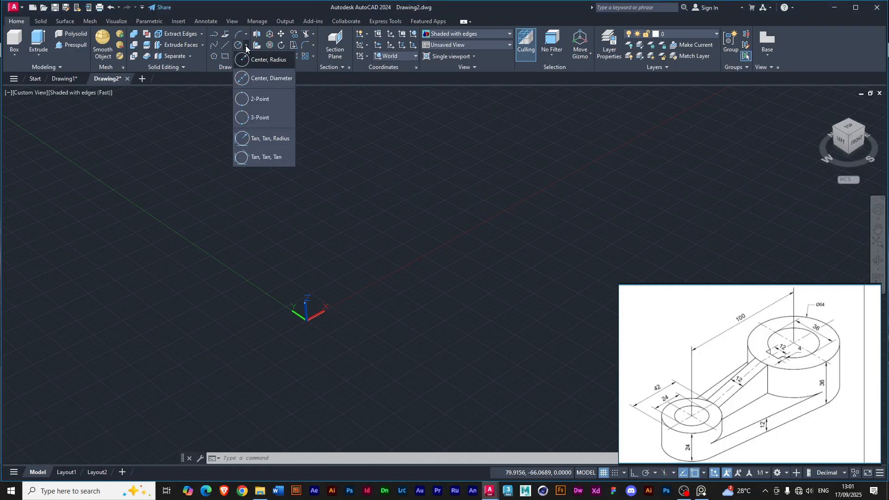
left_click(261, 80)
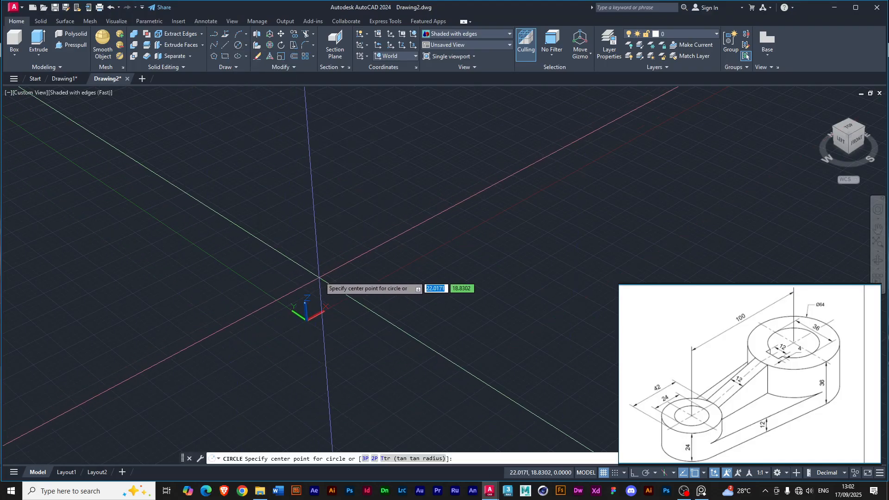
left_click(290, 281)
type("d")
key("Return")
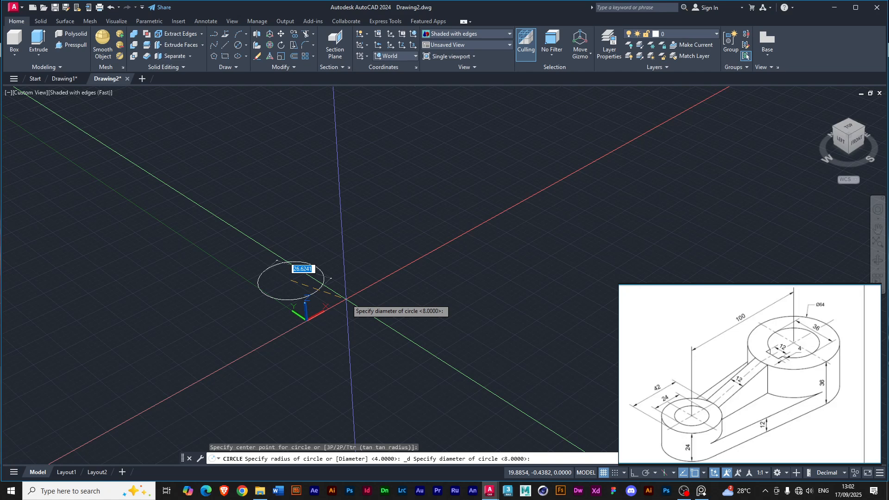
type("42")
key("Return")
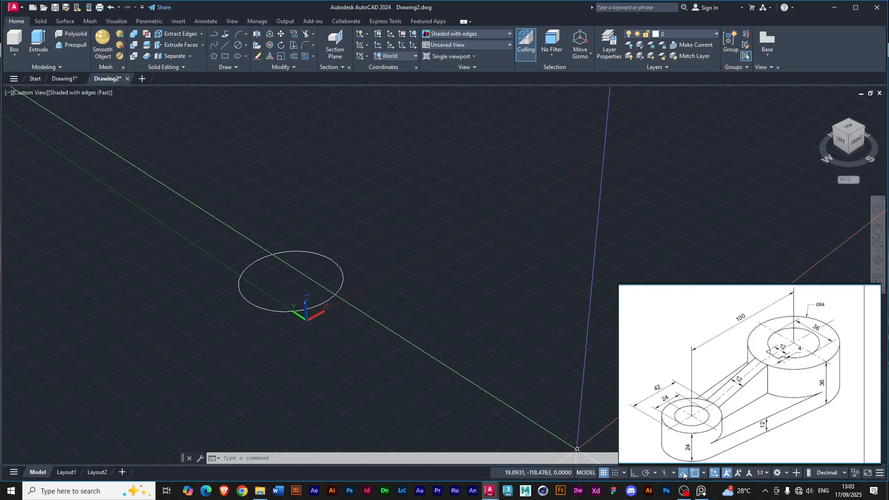
- Turn on Ortho mode and draw a 100-unit line along the X axis from the 42-diameter circle's centre
left_click(633, 477)
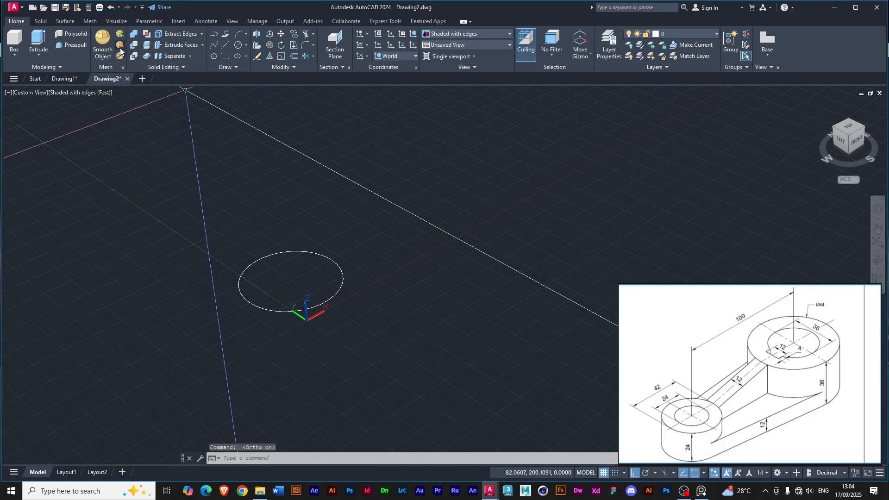
left_click(225, 46)
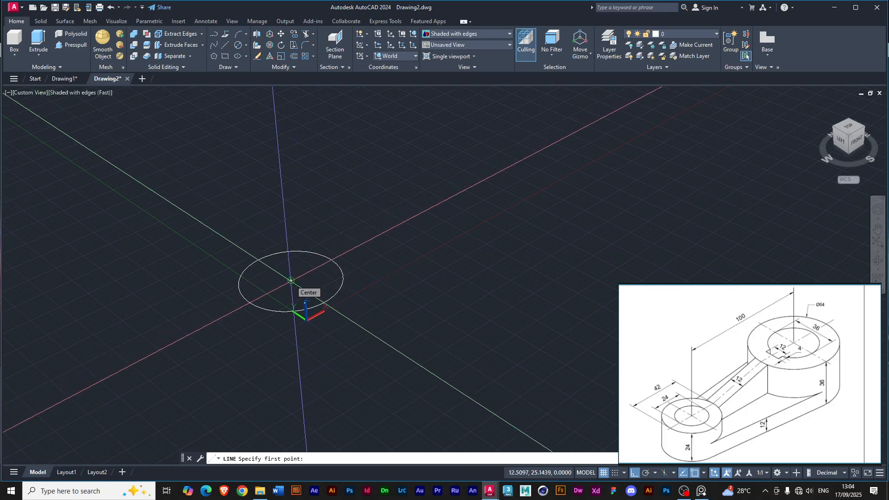
left_click(290, 280)
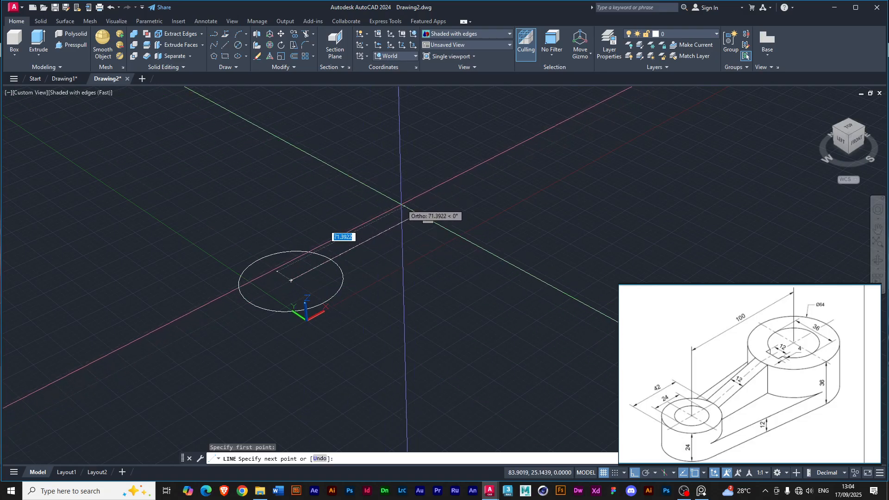
type("100")
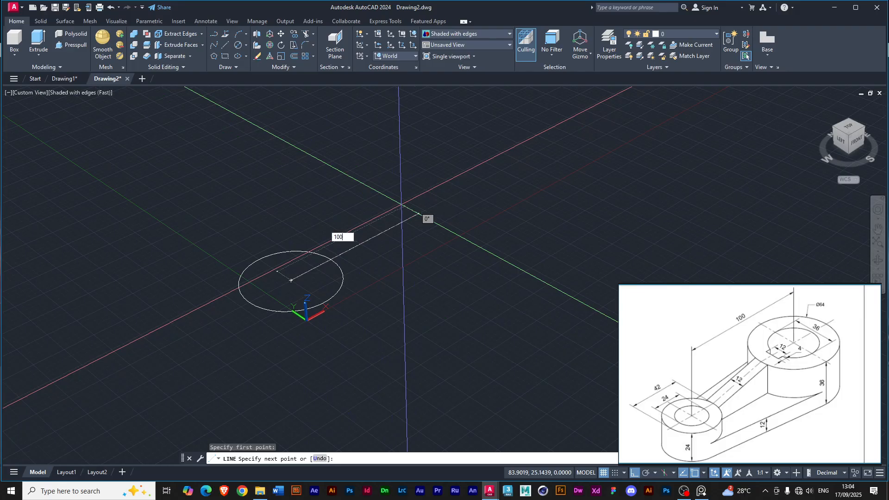
key("Return")
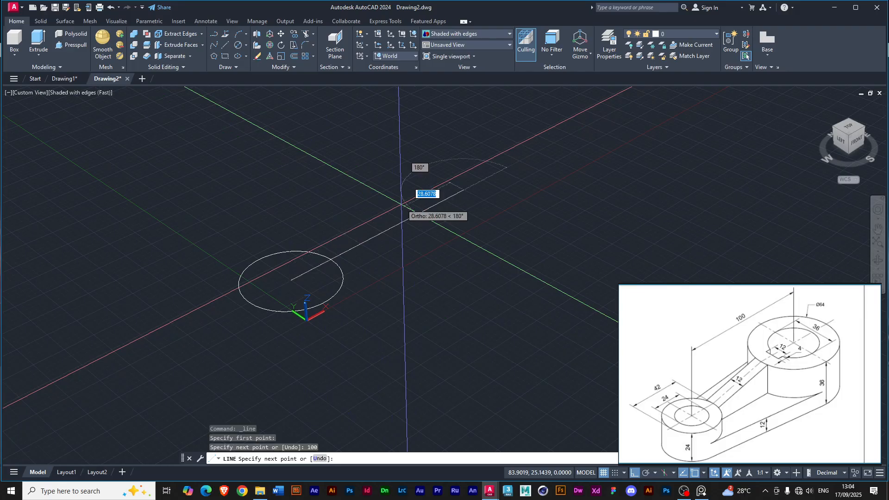
key("Return")
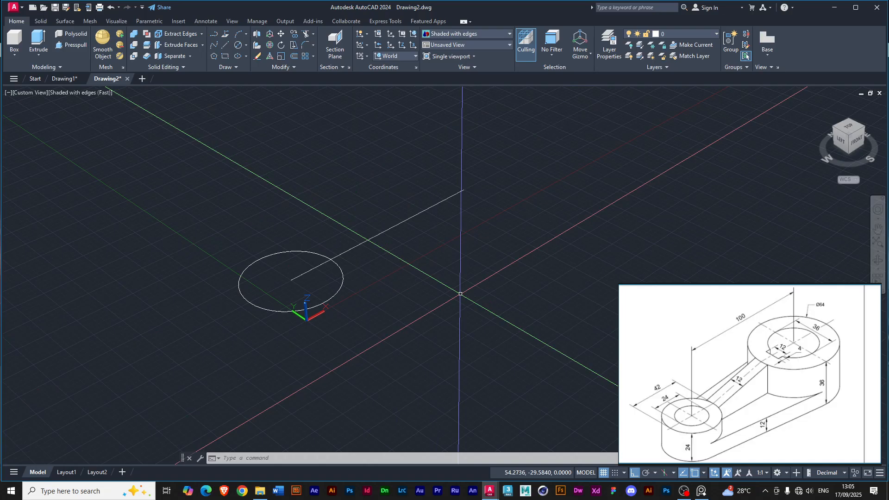
- Try to draw a larger circle centred on the far endpoint of the 100-unit line
type("LINE")
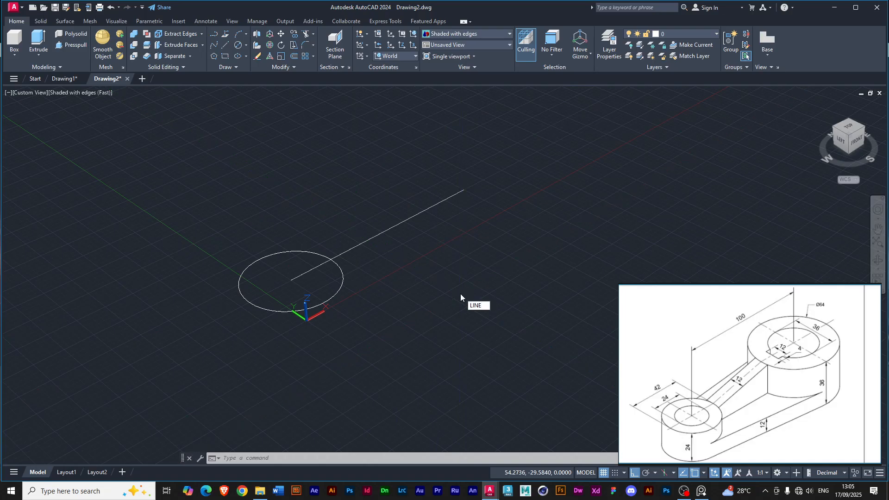
key("Up")
key("Up")
key("Up")
key("Up")
key("Up")
key("Up")
key("BackSpace")
key("BackSpace")
key("BackSpace")
key("BackSpace")
type("CIRCLE")
key("Return")
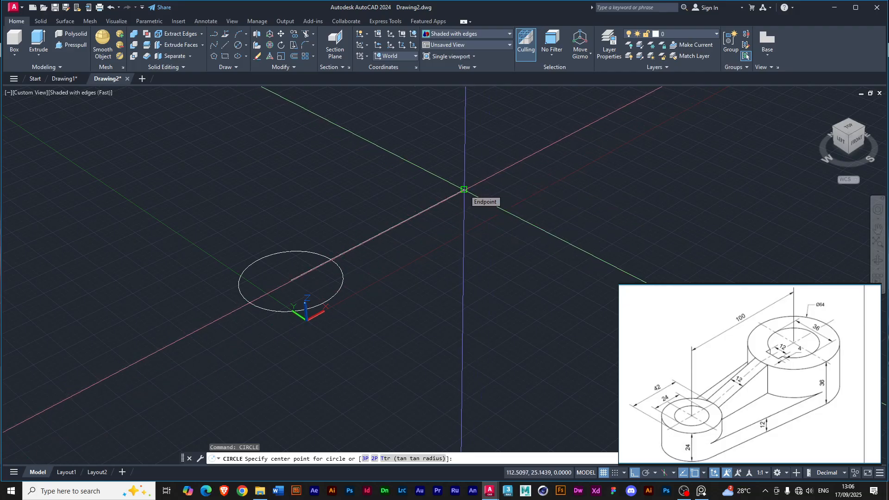
left_click(463, 190)
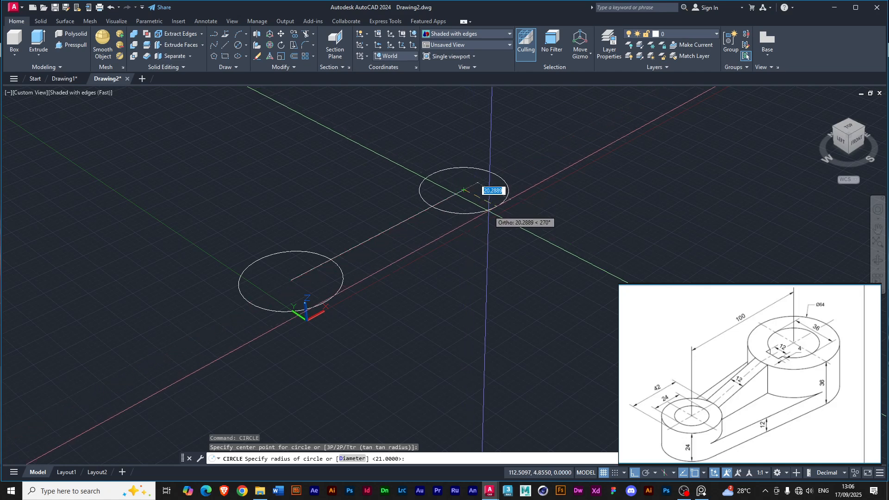
key("Return")
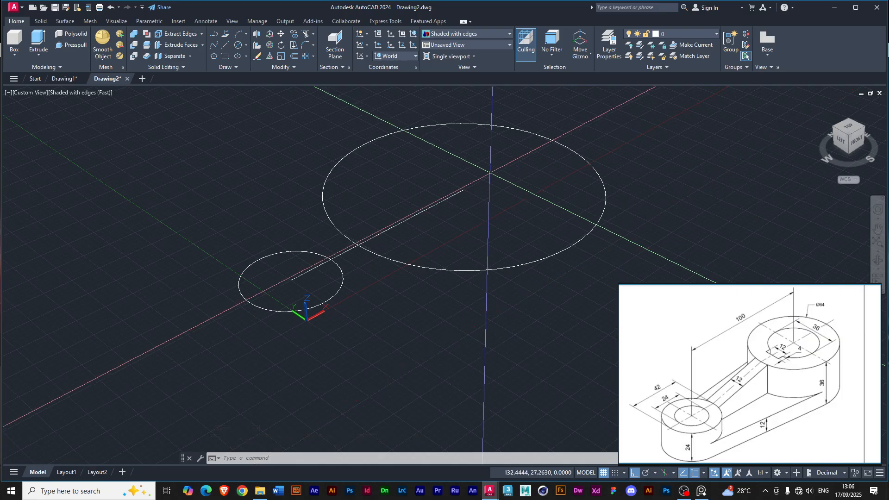
key("ctrl+z")
- Draw a circle 64 units in diameter centred on the far endpoint of the 100-unit line
middle_click_drag(488, 204, 389, 232, "shift")
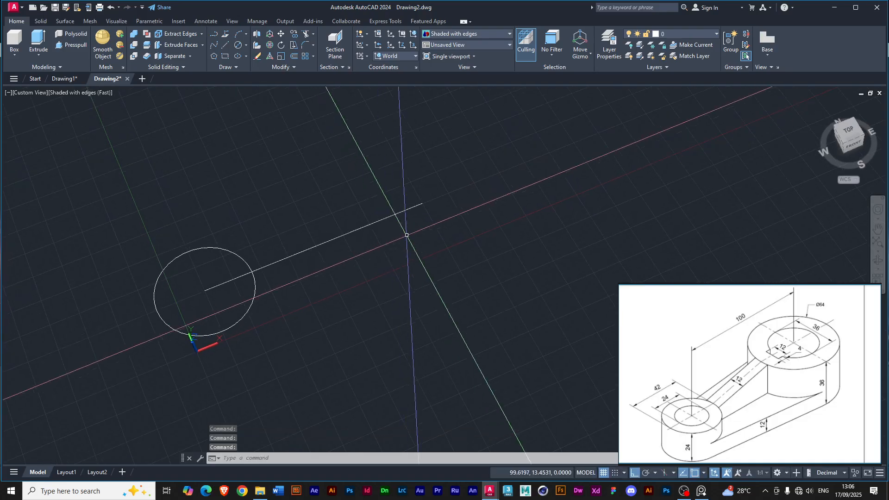
left_click(239, 46)
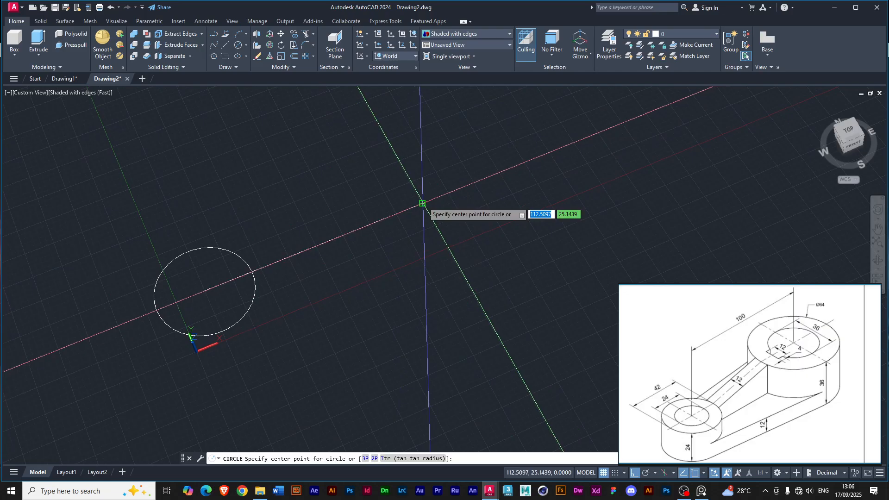
left_click(422, 203)
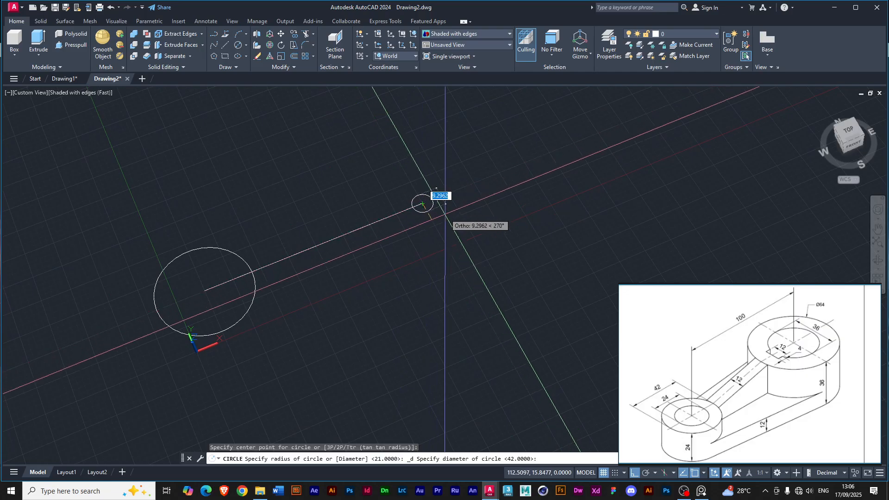
type("64")
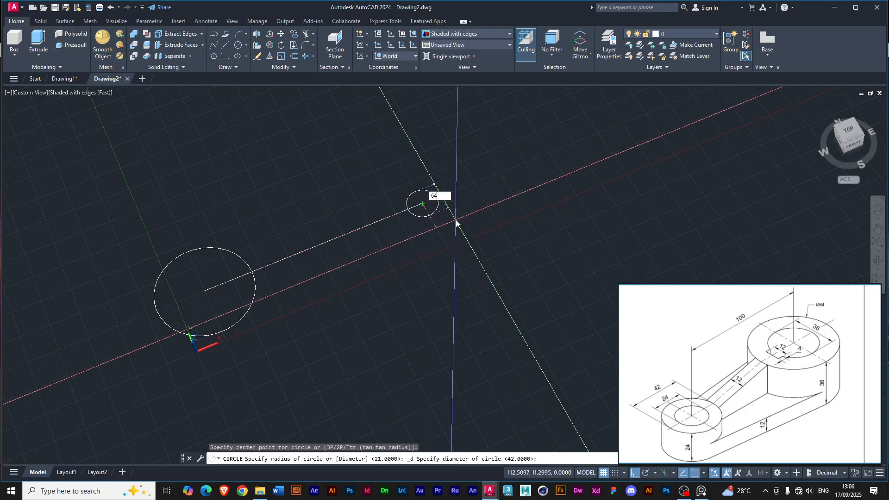
key("Return")
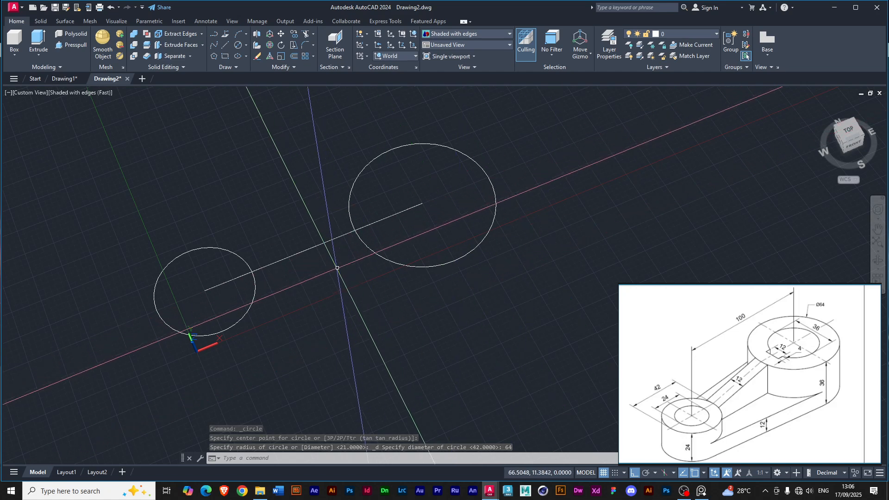
- Draw a separate circle 42 units in diameter in the empty area in front of the link sketch
mouse_move(327, 258)
middle_mouse_down("shift")
mouse_move(318, 254)
mouse_move(331, 248)
middle_mouse_up("shift")
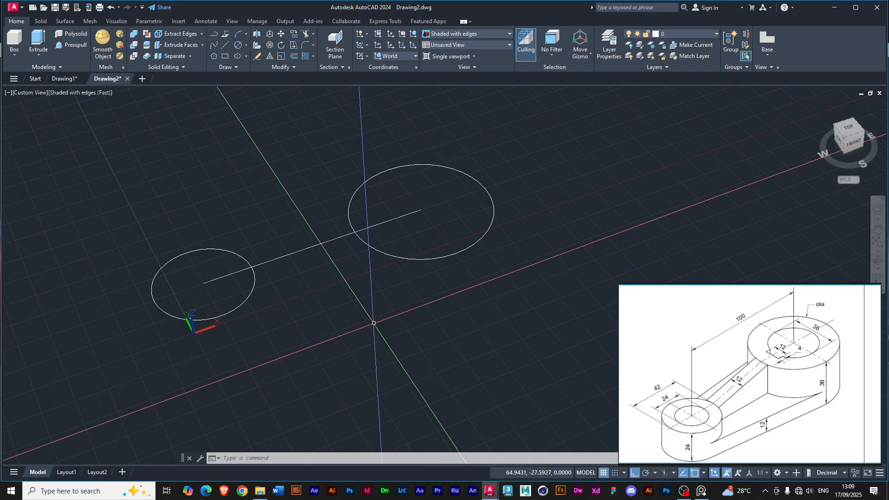
middle_click_drag(246, 382, 243, 341)
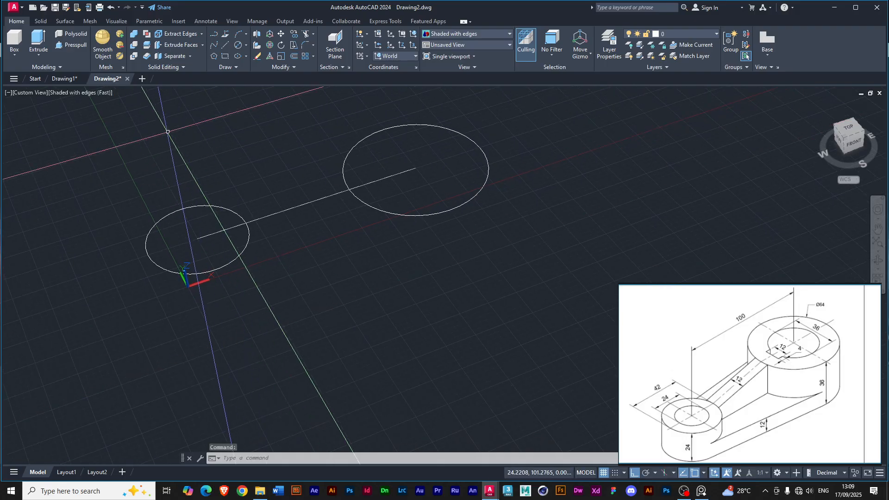
left_click(246, 46)
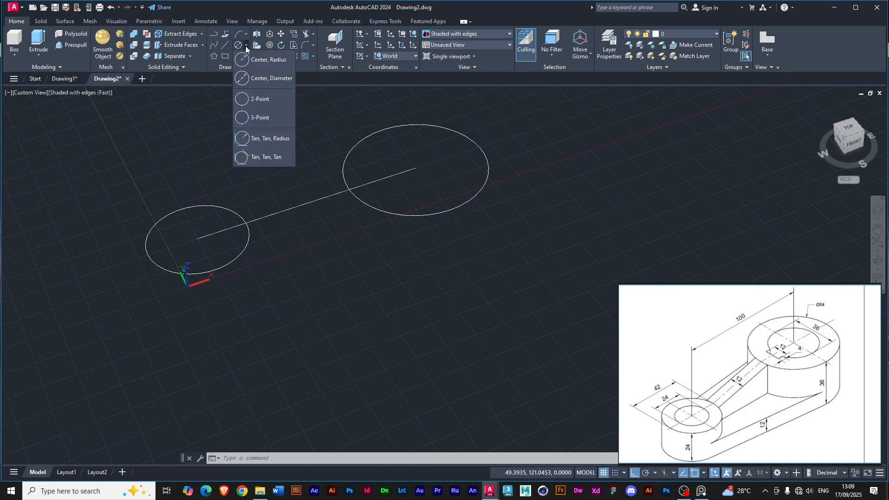
left_click(256, 79)
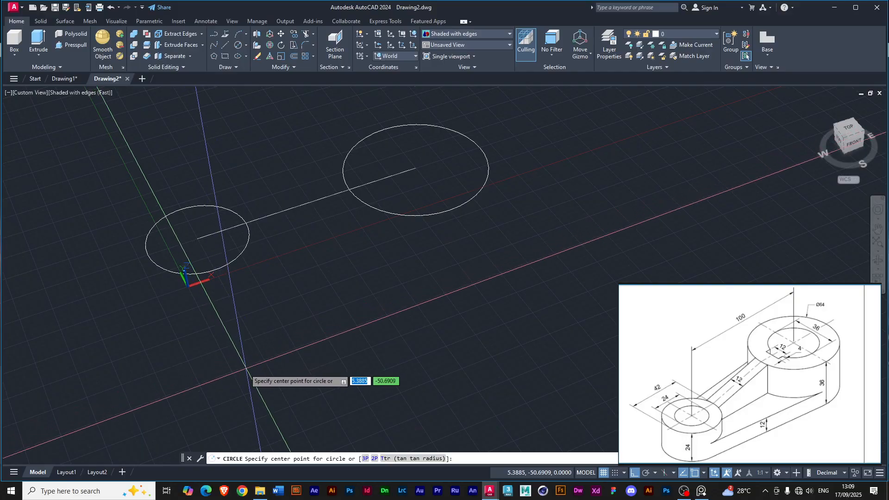
left_click(277, 381)
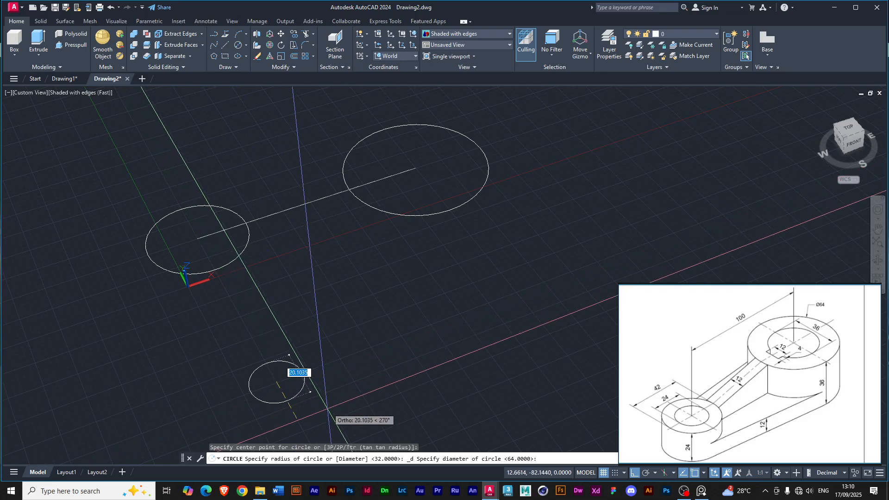
type("42")
key("Return")
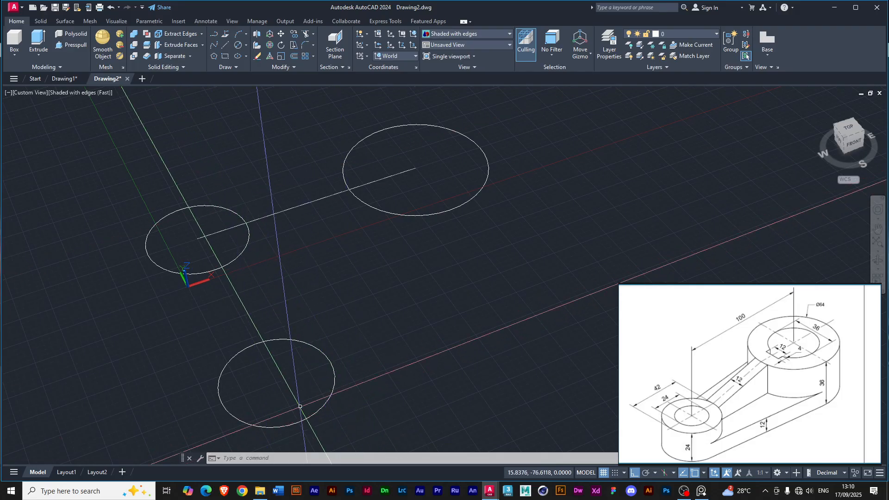
- Draw a 100-unit line along the X axis from the centre of the separate circle
middle_click_drag(303, 417, 299, 385)
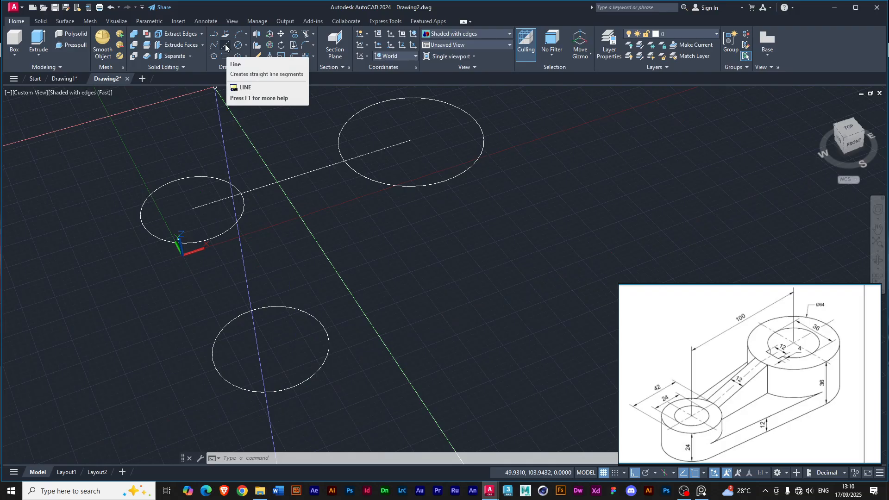
middle_click_drag(251, 205, 270, 232, "shift")
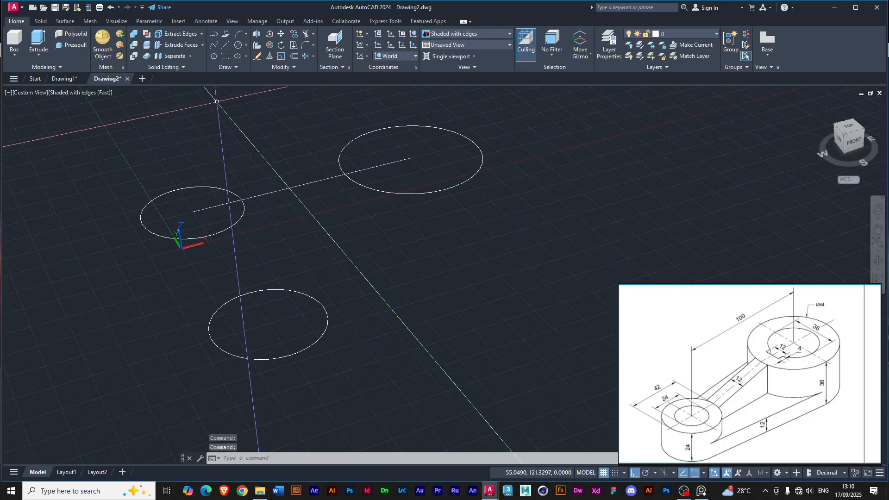
left_click(224, 45)
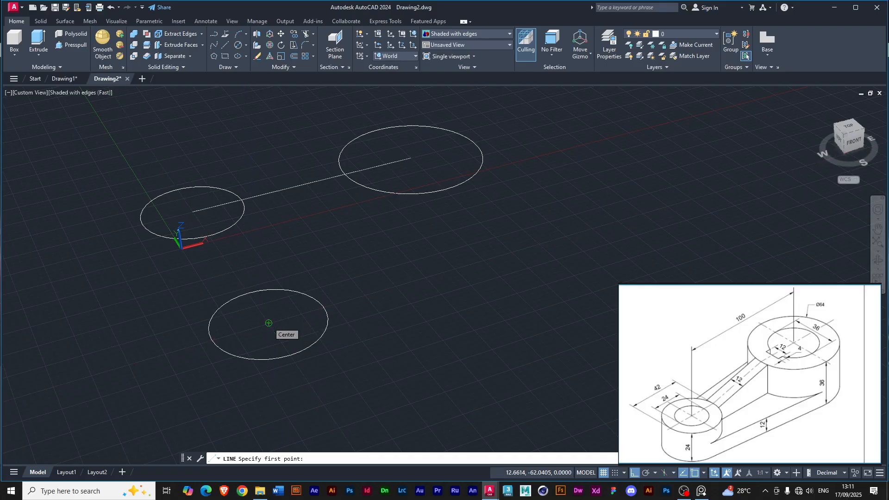
left_click(269, 322)
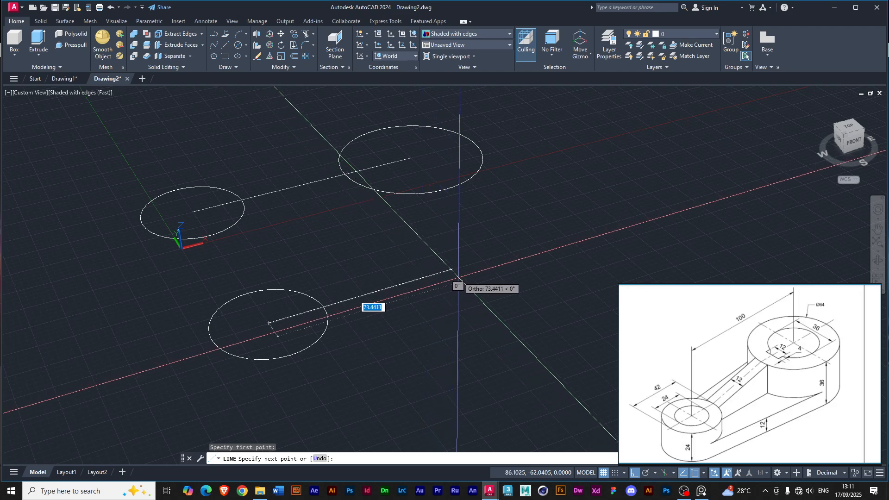
type("100")
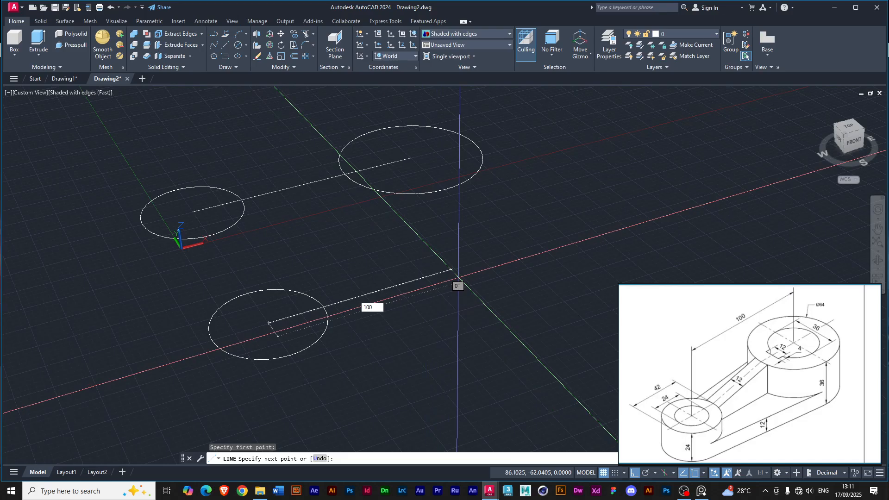
key("Return")
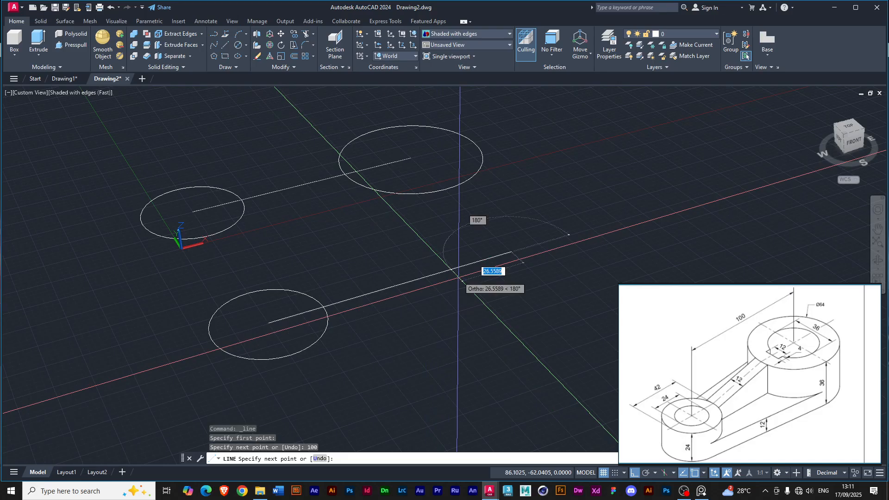
key("Return")
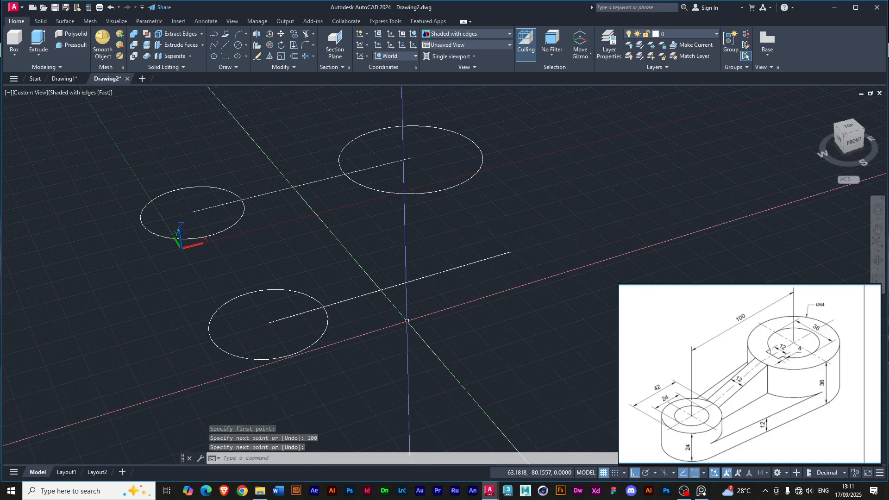
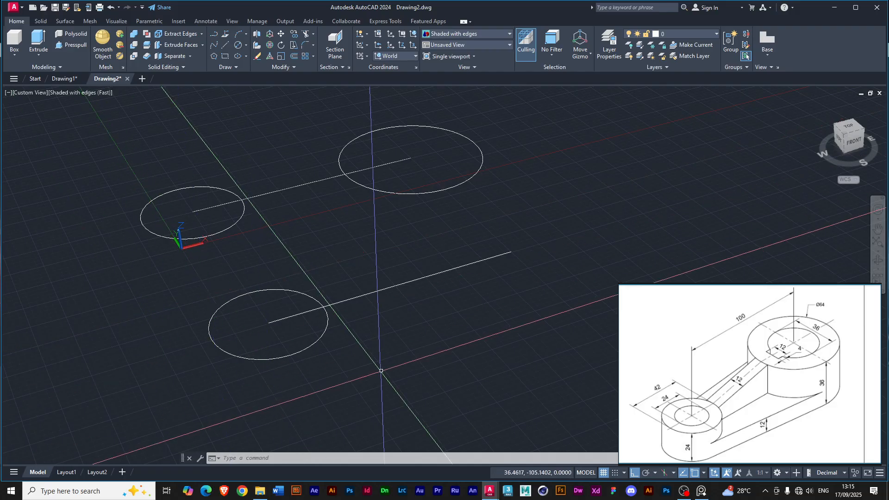
- Delete the separate circle and its line in front of the link sketch
left_click(390, 371)
left_click(298, 302)
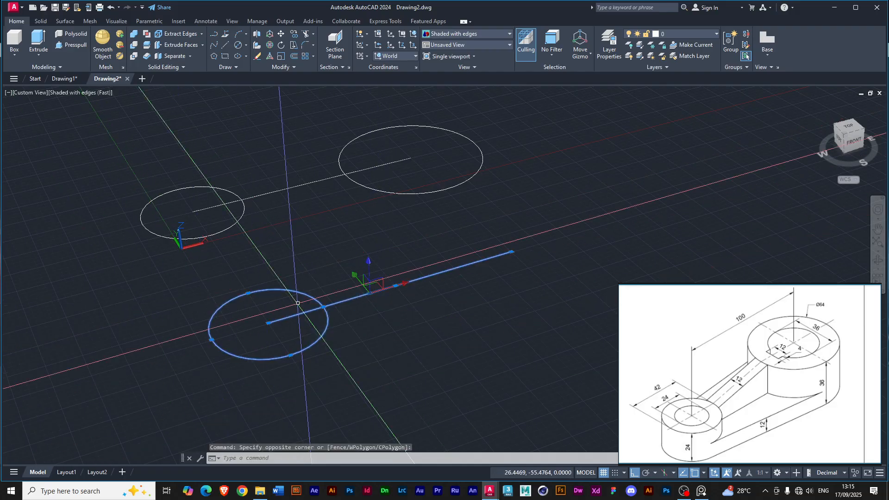
key("Delete")
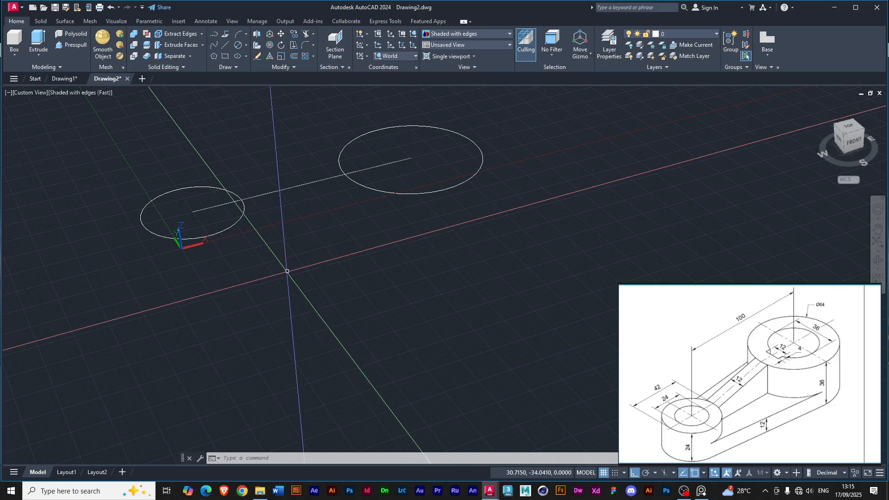
- Draw a circle 24 units in diameter concentric with the 42-unit circle of the small boss
mouse_move(293, 252)
middle_mouse_down()
mouse_move(327, 289)
mouse_move(338, 272)
mouse_move(330, 286)
middle_mouse_up()
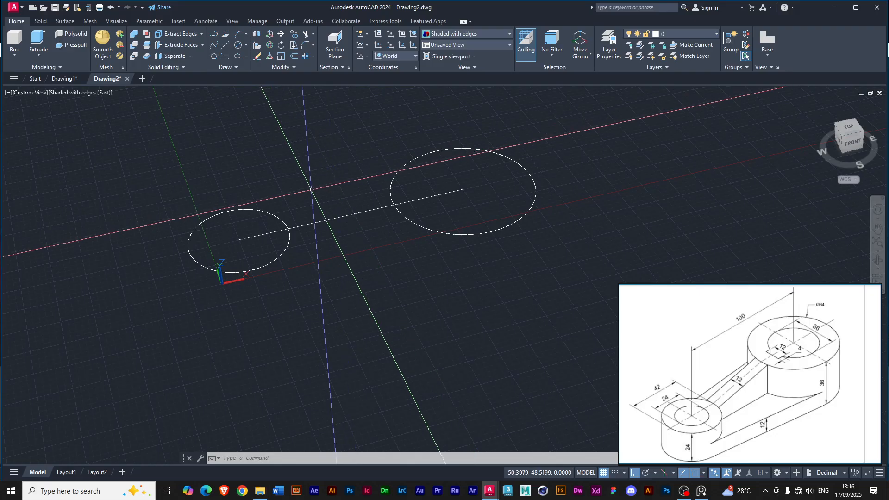
left_click(237, 45)
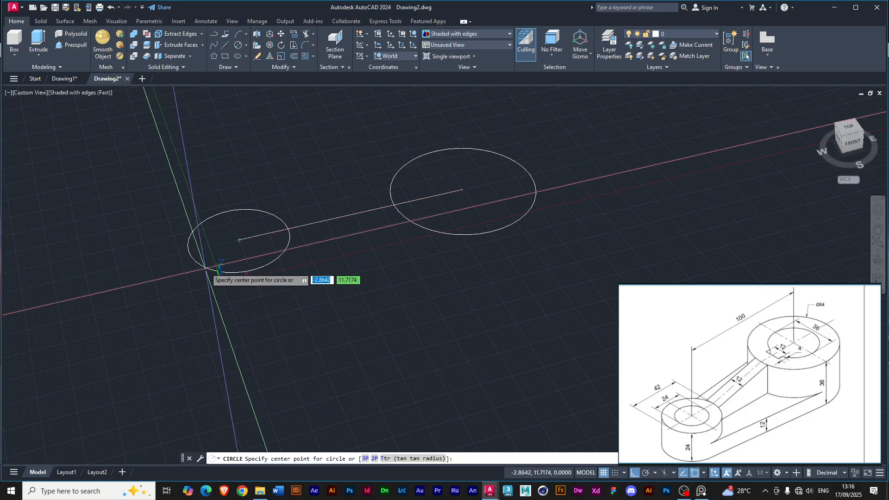
left_click(239, 240)
type("d")
key("Return")
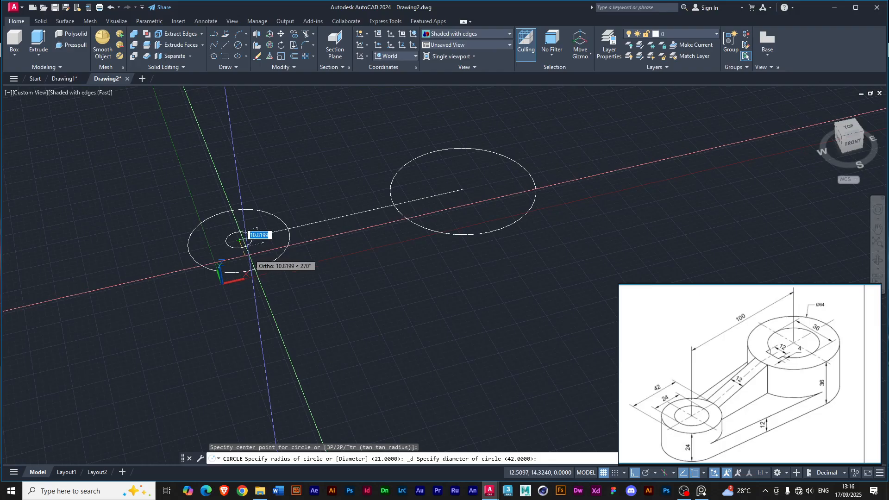
type("24")
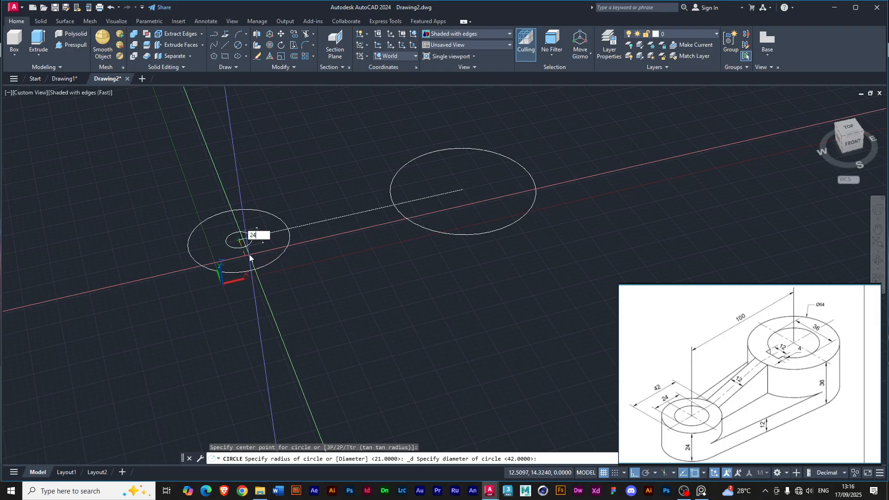
key("Return")
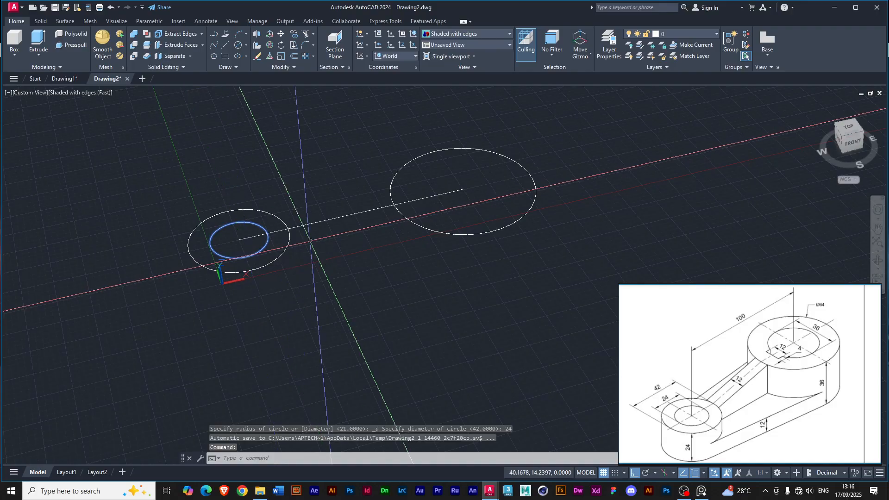
- Try to draw a circle of radius 36 at the centre of the 64-unit circle
key("Return")
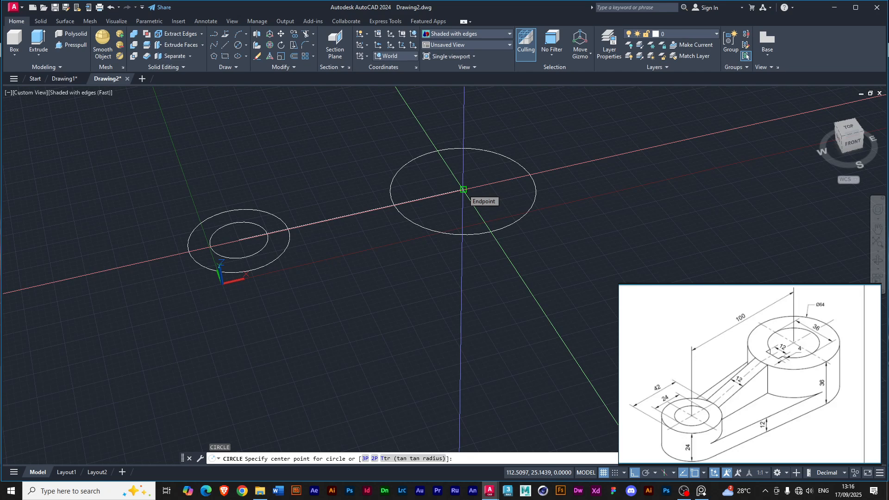
left_click(464, 189)
type("36")
key("Return")
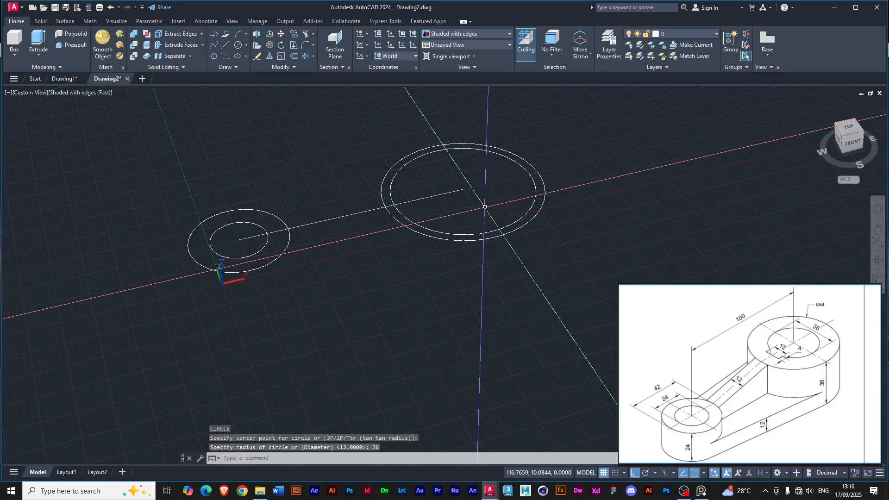
key("ctrl+z")
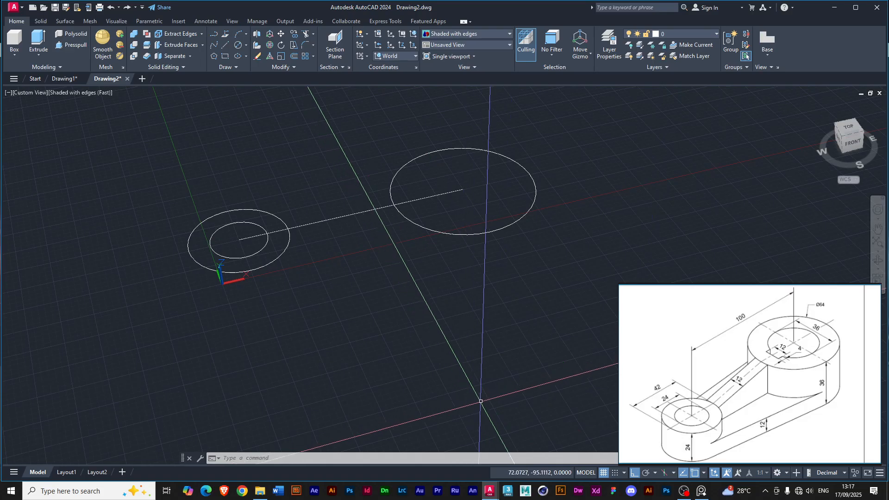
- Draw a circle 36 units in diameter concentric with the 64-unit circle of the large boss
mouse_move(431, 298)
middle_mouse_down()
mouse_move(385, 319)
mouse_move(417, 280)
mouse_move(409, 286)
mouse_move(420, 241)
middle_mouse_up()
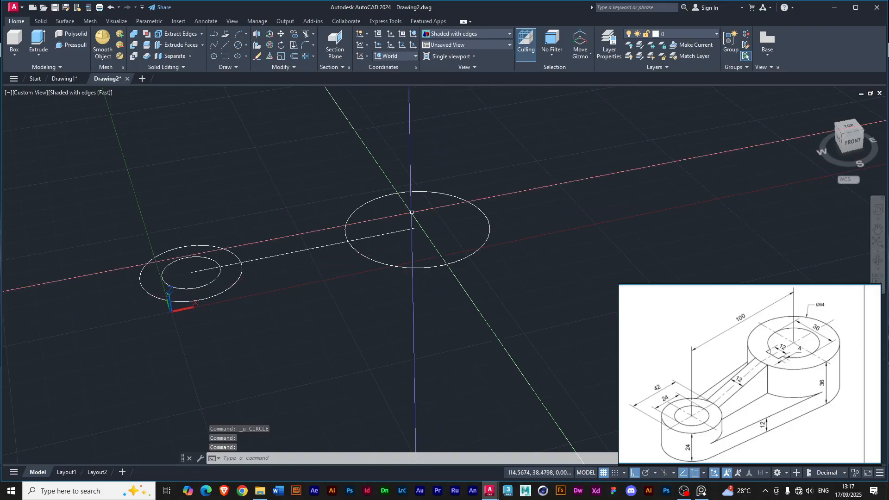
left_click(238, 45)
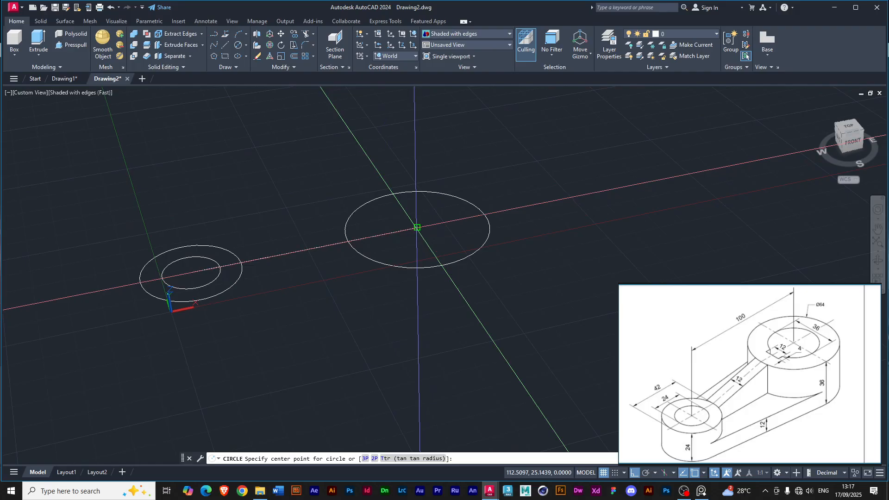
left_click(417, 227)
type("d")
key("Return")
type("36")
key("Return")
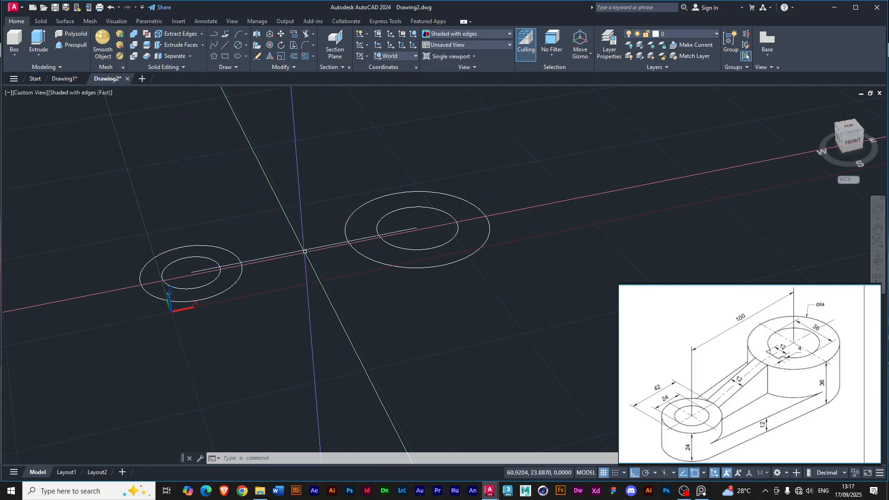
- Make sure the Tangent object snap is enabled and turn off Ortho mode
mouse_move(297, 251)
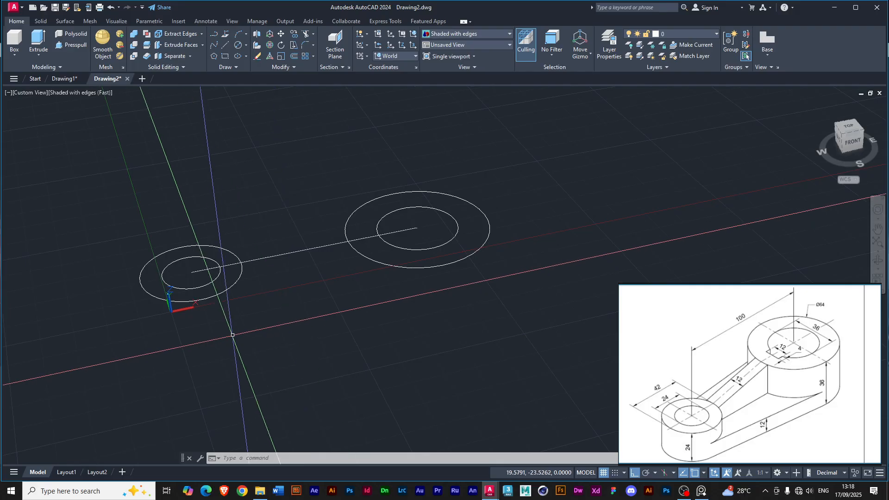
middle_click_drag(234, 335, 259, 332, "shift")
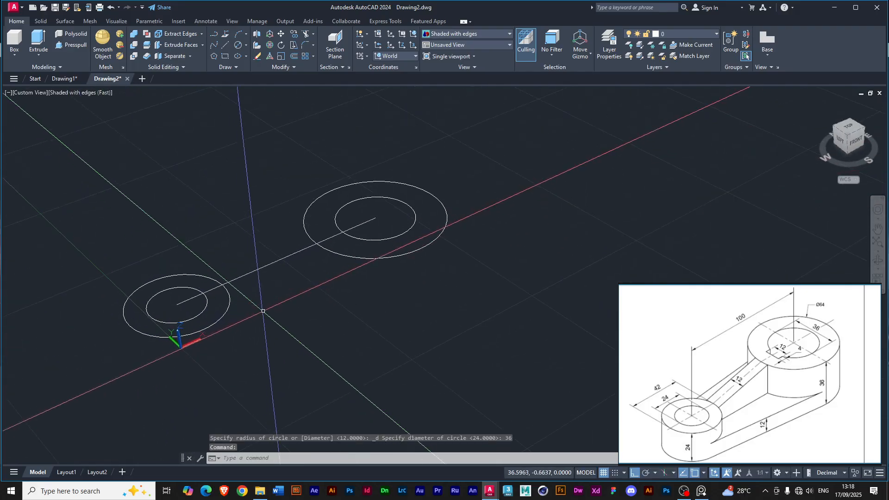
middle_click_drag(290, 304, 323, 295)
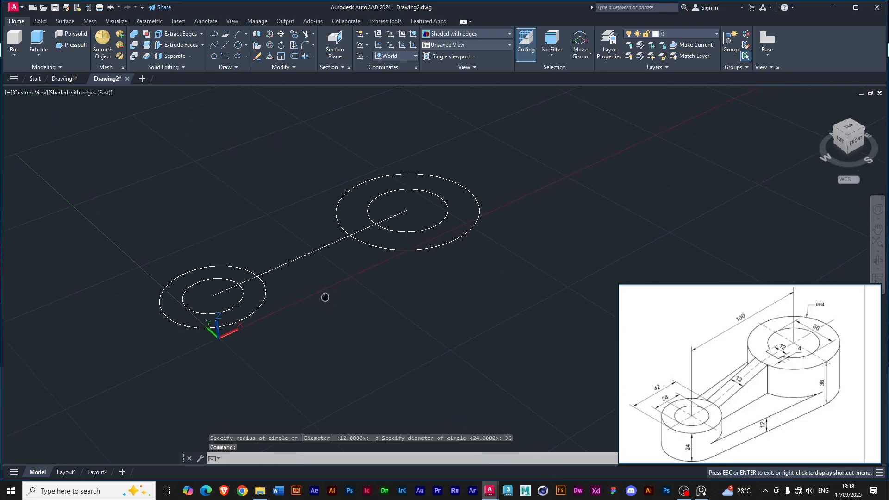
key("Escape")
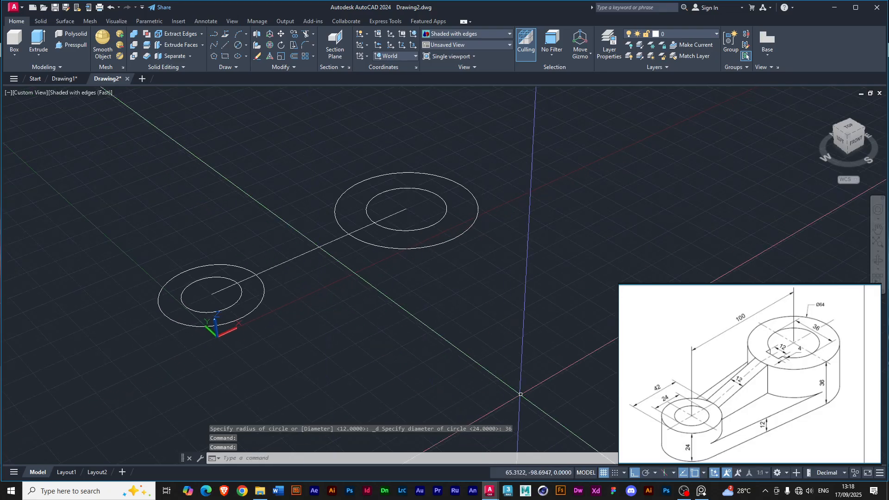
left_click(703, 473)
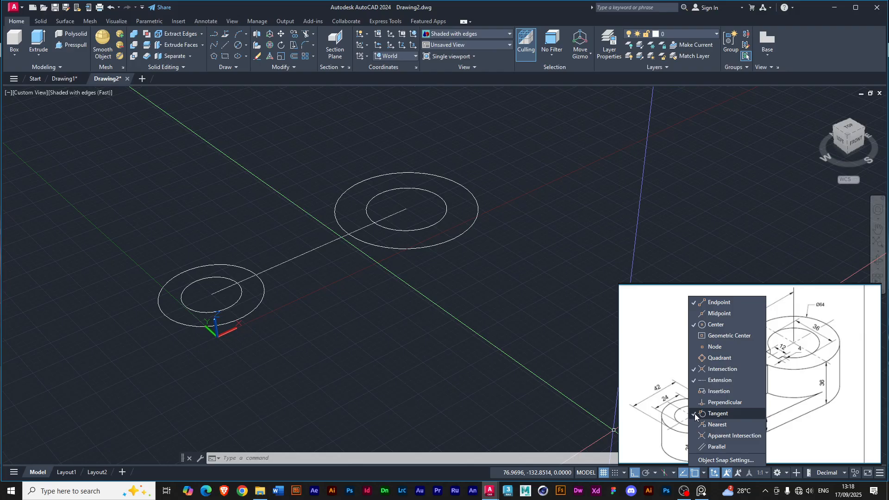
left_click(704, 473)
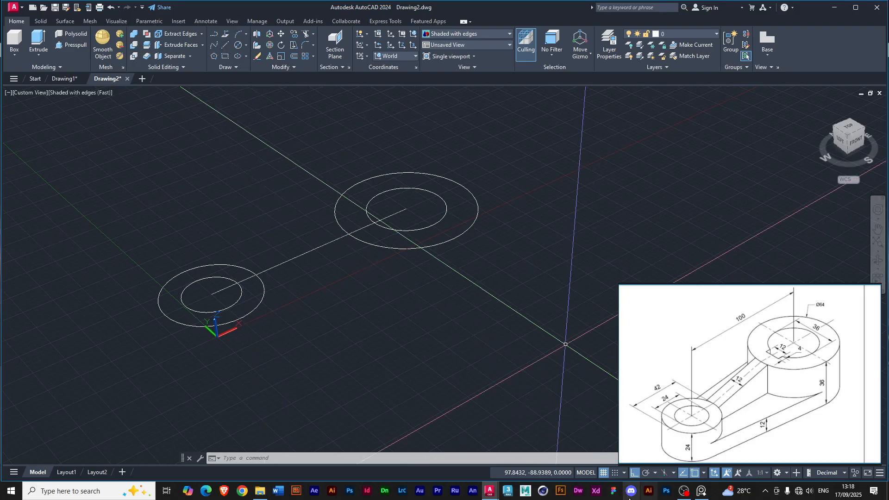
left_click(634, 474)
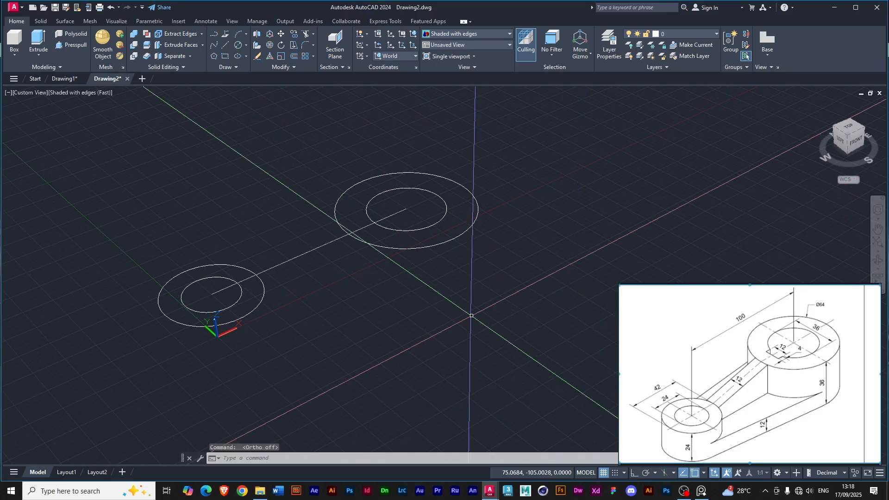
- Disable the Center object snap and draw a line tangent to the outer circles of both bosses along the link's back side
left_click(224, 43)
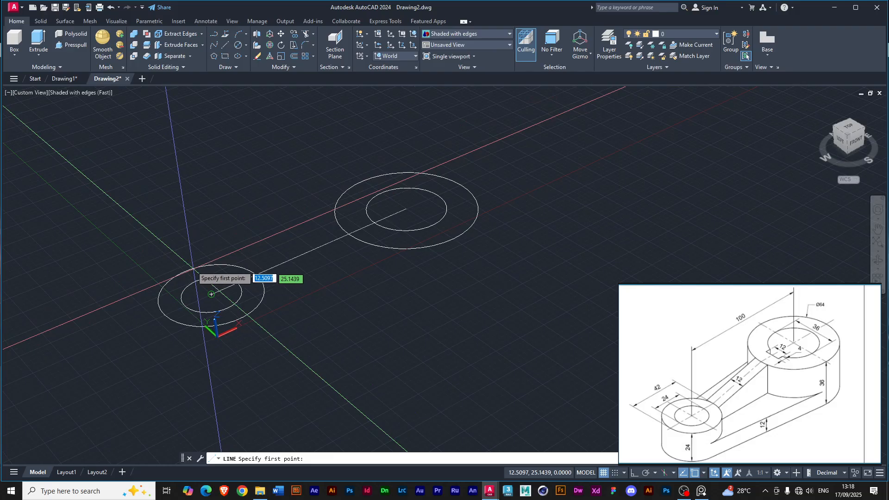
left_click(704, 474)
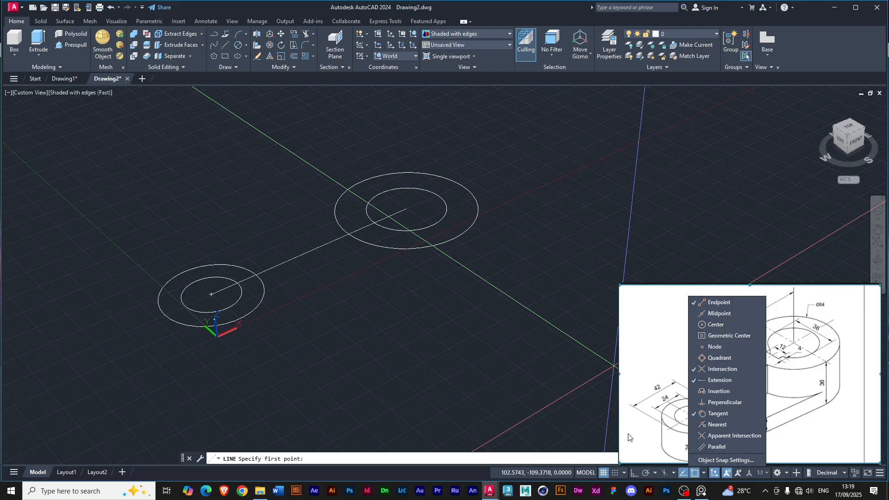
left_click(703, 473)
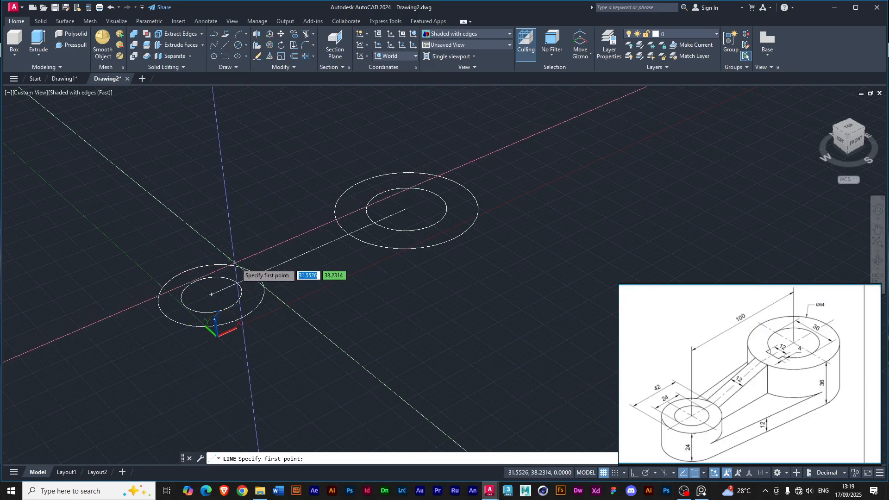
mouse_move(241, 278)
middle_mouse_down("shift")
mouse_move(255, 278)
mouse_move(250, 269)
middle_mouse_up("shift")
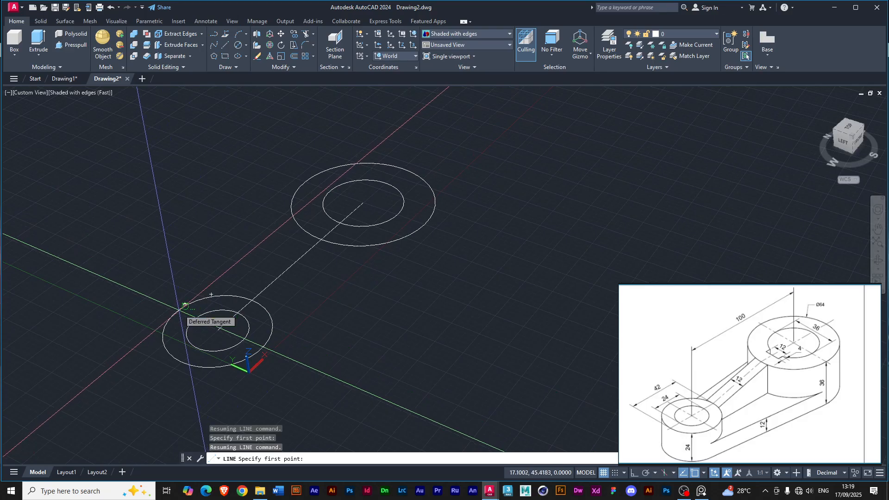
left_click(183, 307)
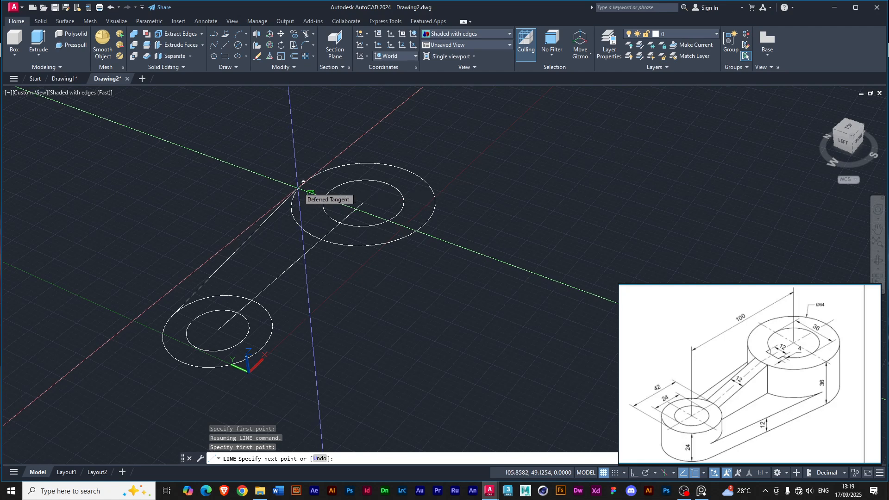
mouse_move(303, 182)
middle_mouse_down("shift")
mouse_move(302, 205)
mouse_move(290, 201)
mouse_move(304, 171)
mouse_move(290, 167)
mouse_move(286, 182)
middle_mouse_up("shift")
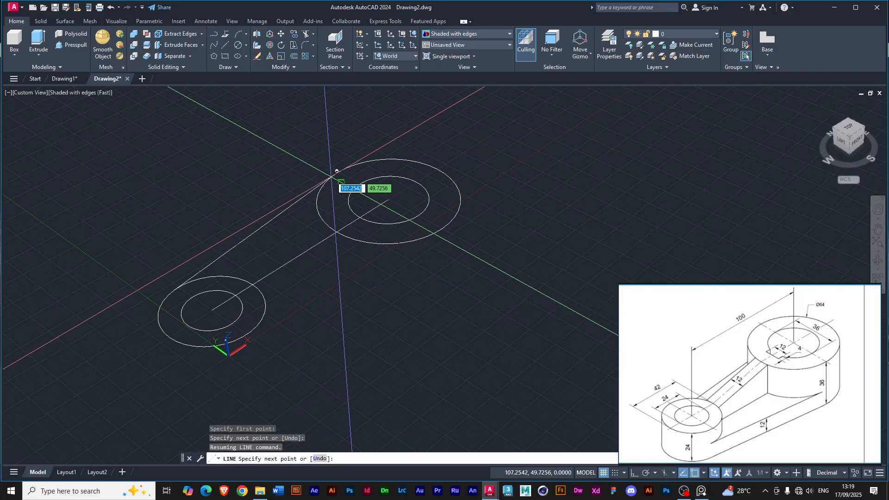
left_click(337, 172)
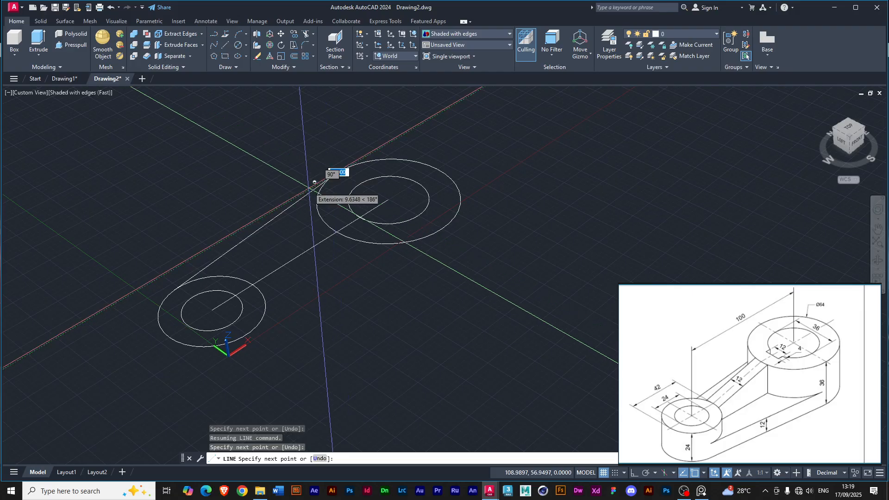
key("Return")
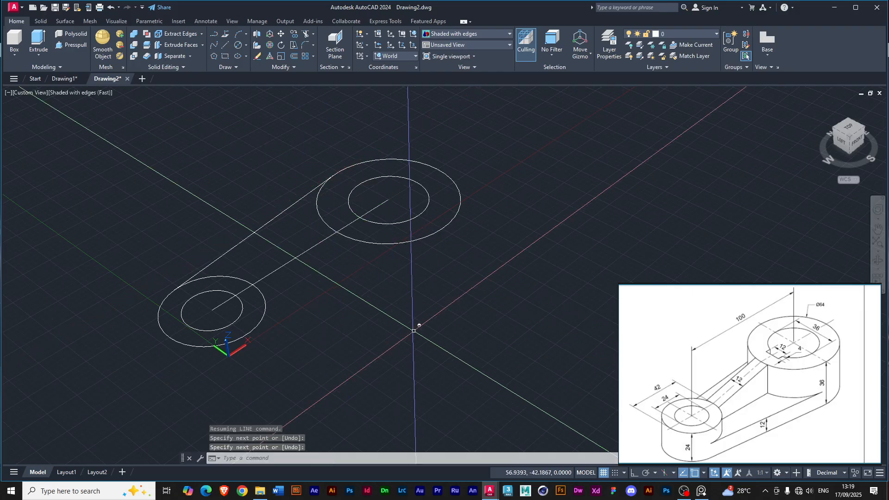
- Draw a second line tangent to the outer circles of both bosses along the link's front side
key("Return")
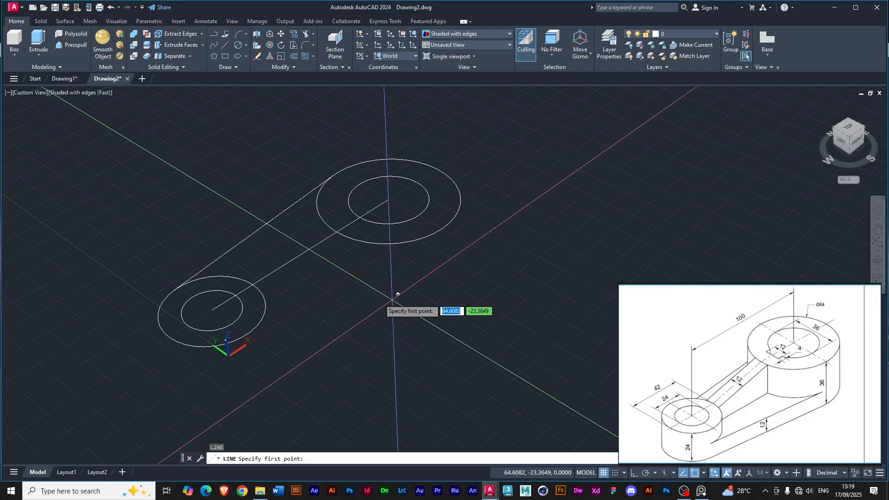
left_click(250, 332)
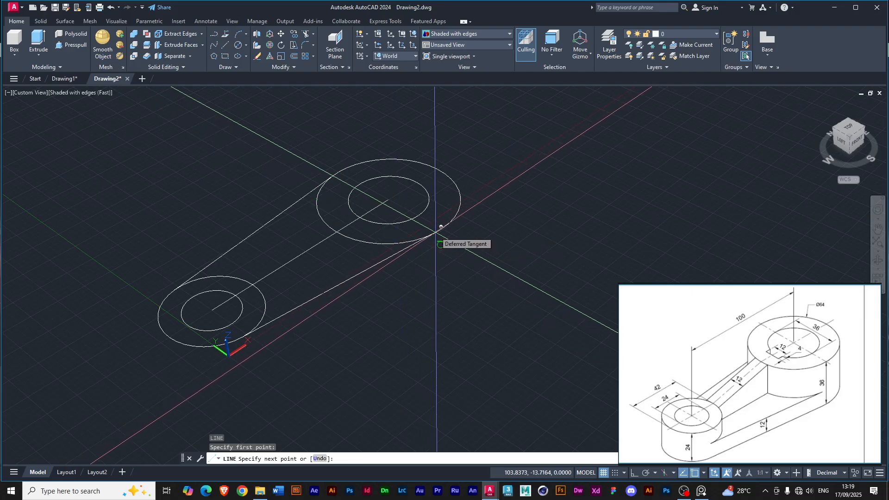
left_click(440, 227)
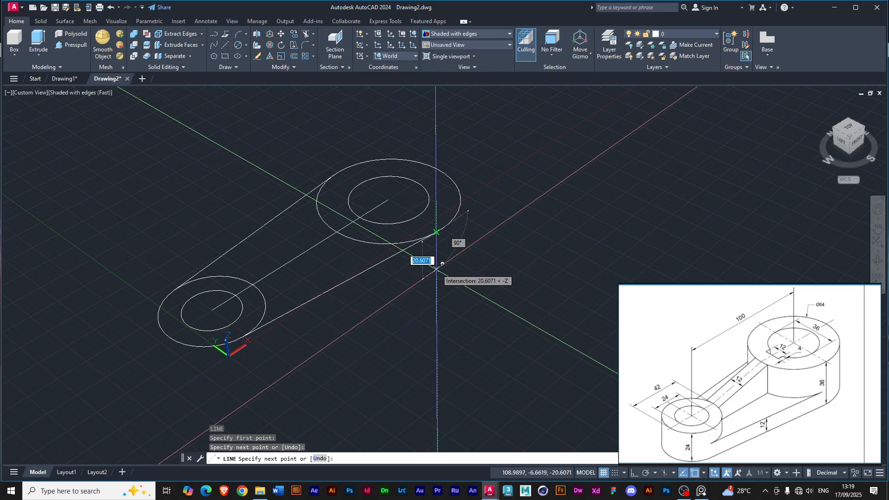
key("Return")
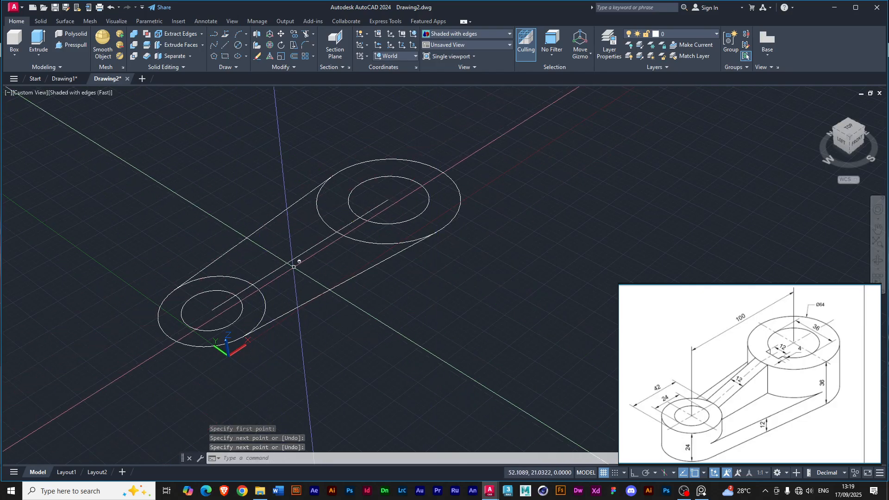
- Delete the 100-unit construction line joining the centres of the two bosses
middle_click_drag(279, 258, 246, 254, "shift")
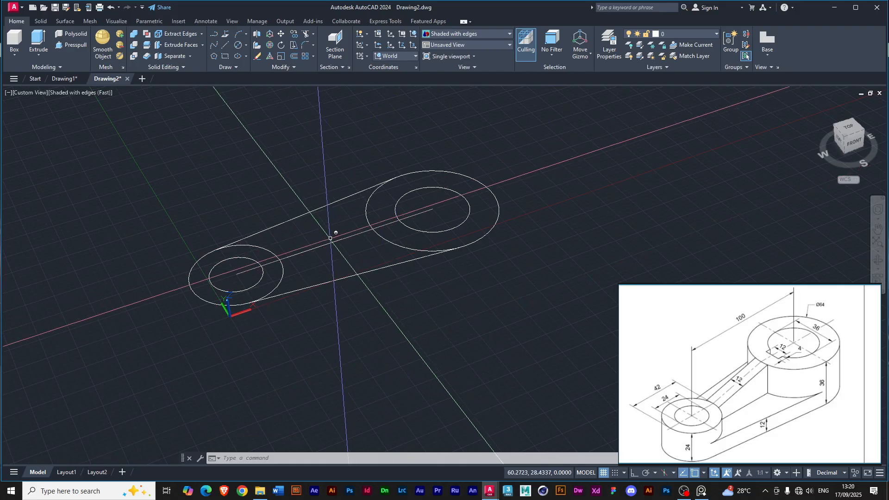
left_click(336, 241)
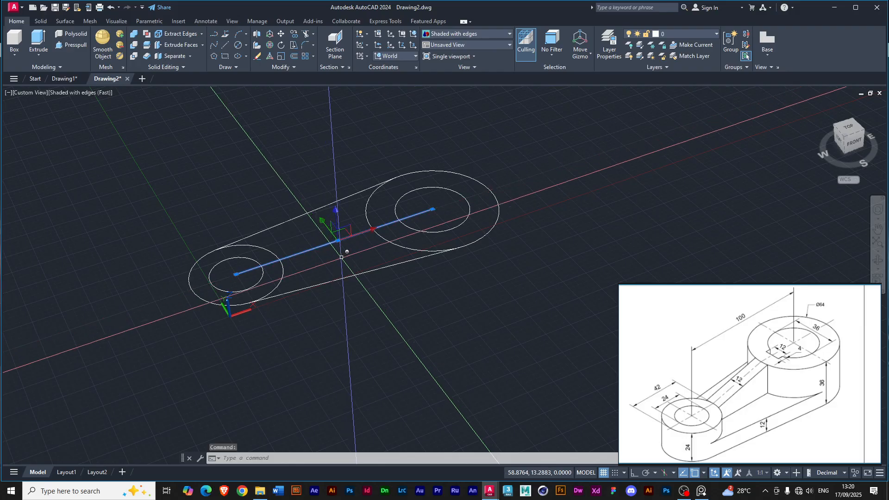
key("Delete")
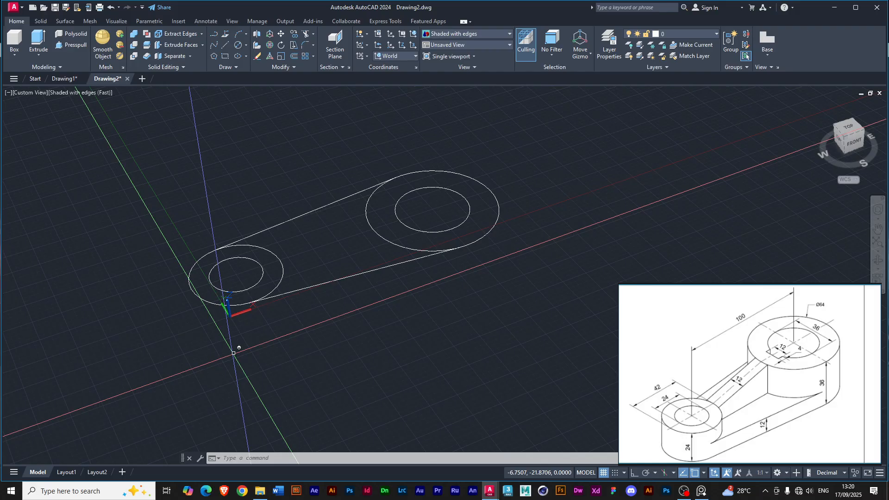
left_click(705, 474)
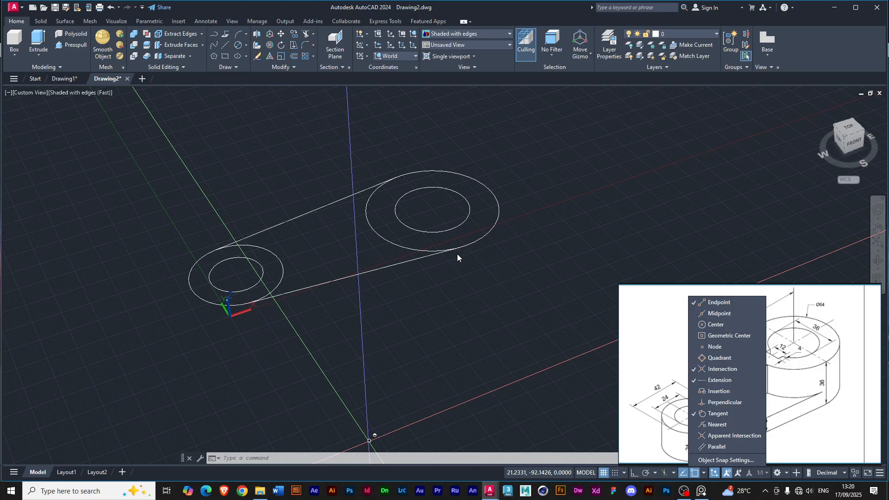
left_click(704, 473)
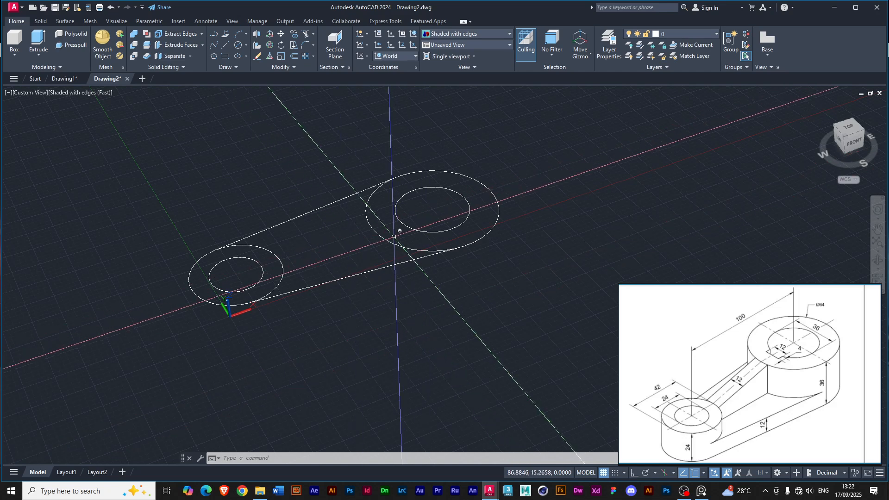
- Presspull the ring between the two circles of the small boss to a height of 24
middle_click_drag(377, 205, 372, 237, "shift")
mouse_move(390, 289)
middle_mouse_down("shift")
mouse_move(377, 270)
mouse_move(389, 272)
middle_mouse_up("shift")
scroll(389, 271, "up", 1)
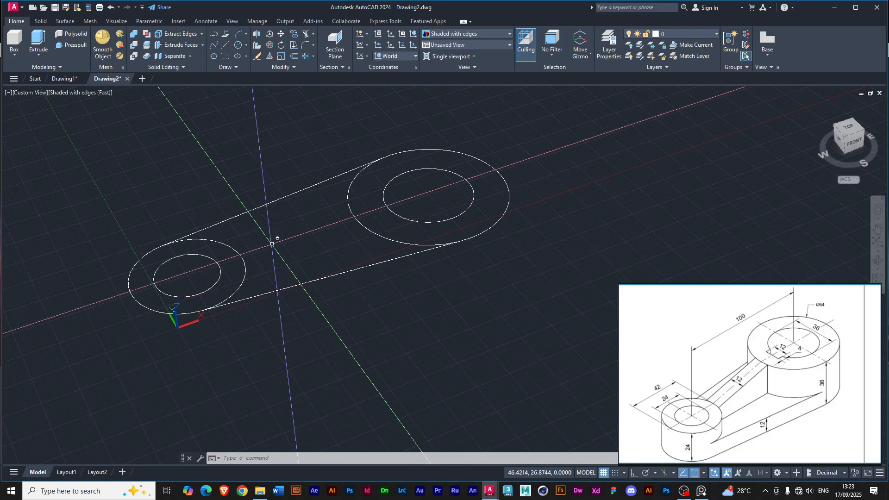
left_click(65, 46)
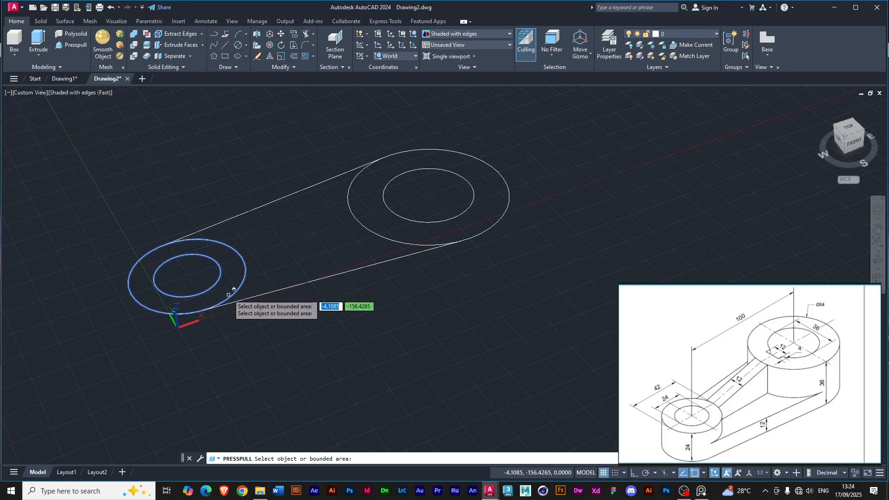
mouse_move(228, 294)
middle_mouse_down("shift")
mouse_move(211, 282)
mouse_move(227, 278)
middle_mouse_up("shift")
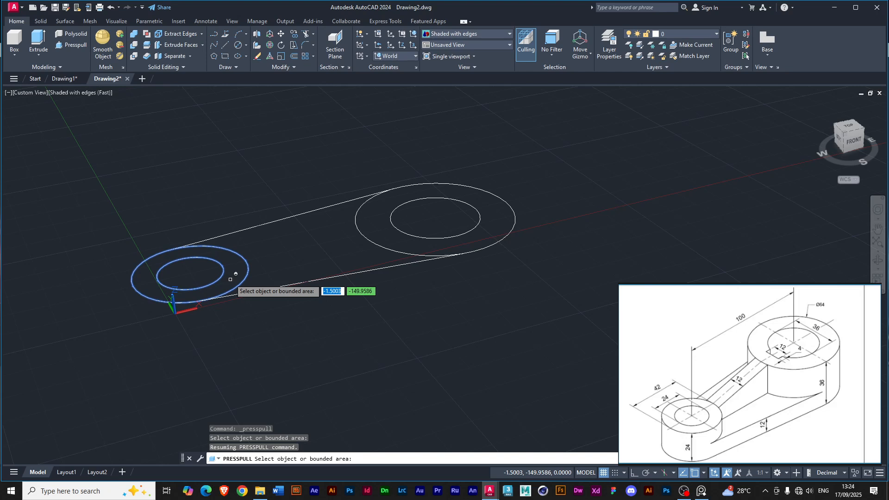
left_click(230, 279)
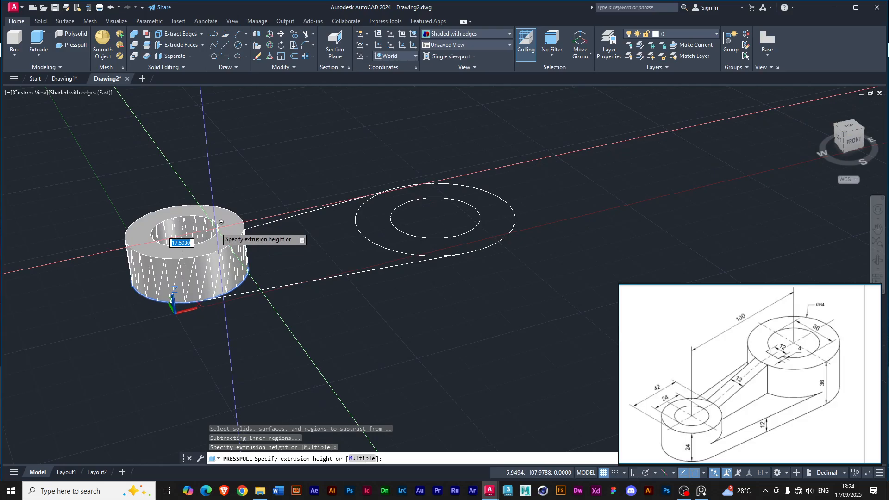
type("24")
key("Return")
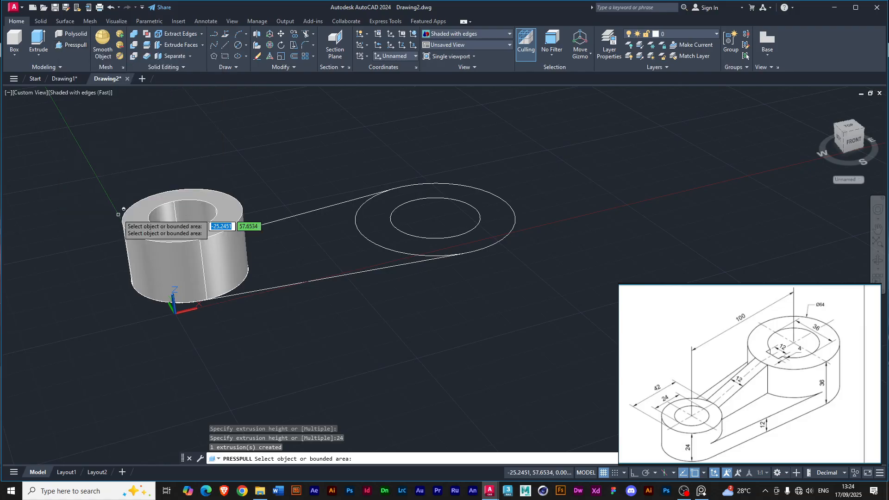
- Presspull the ring between the two circles of the large boss to a height of 36
left_click(391, 243)
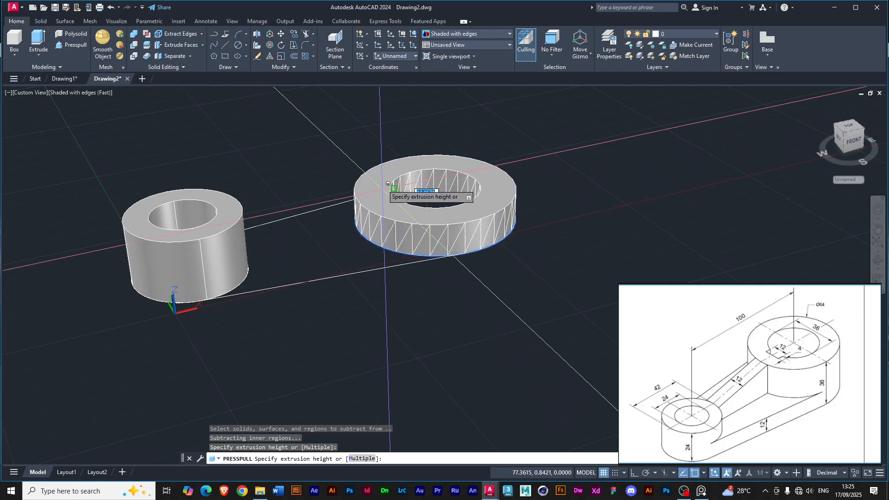
type("36")
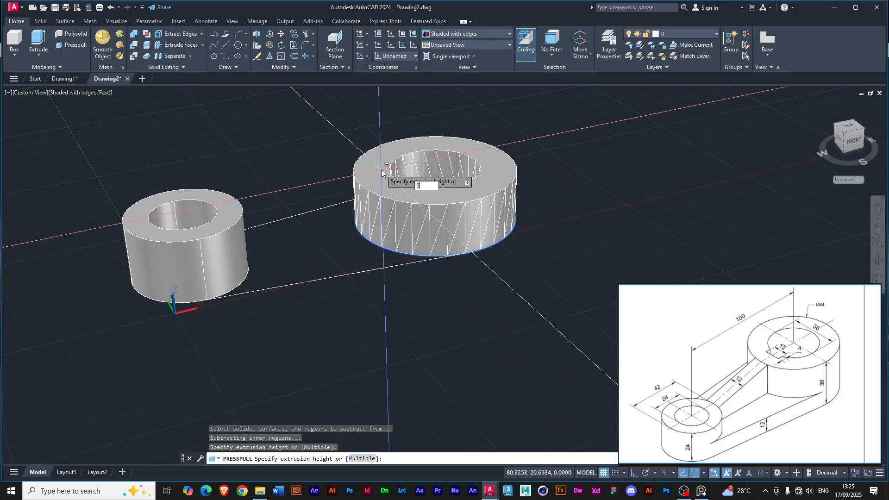
key("Return")
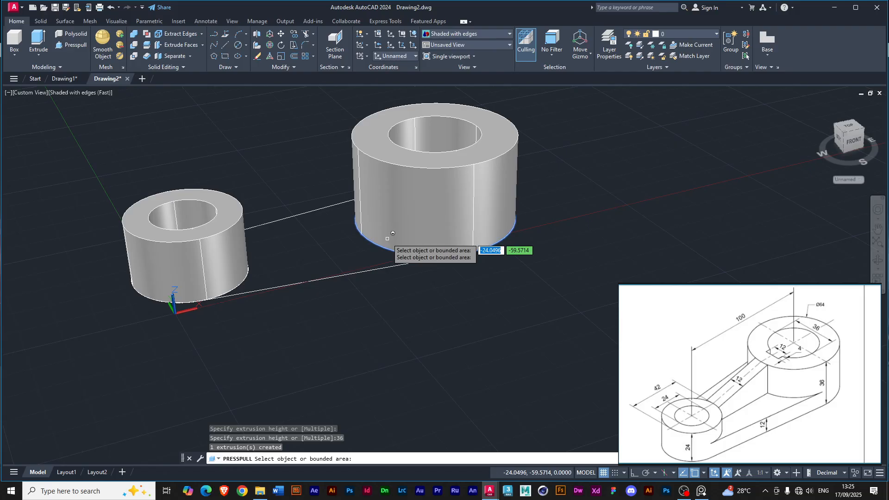
- Presspull the web area between the two bosses and the tangent lines to a height of 12, and end the command
left_click(310, 241)
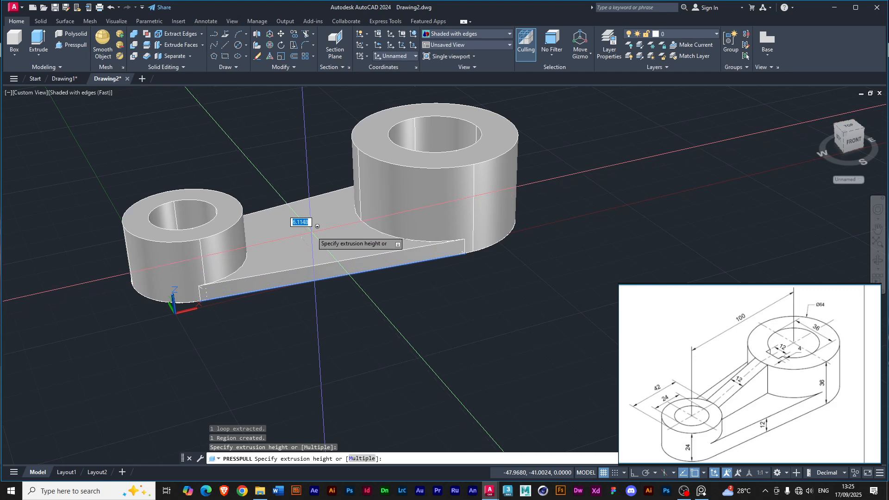
type("12")
key("Return")
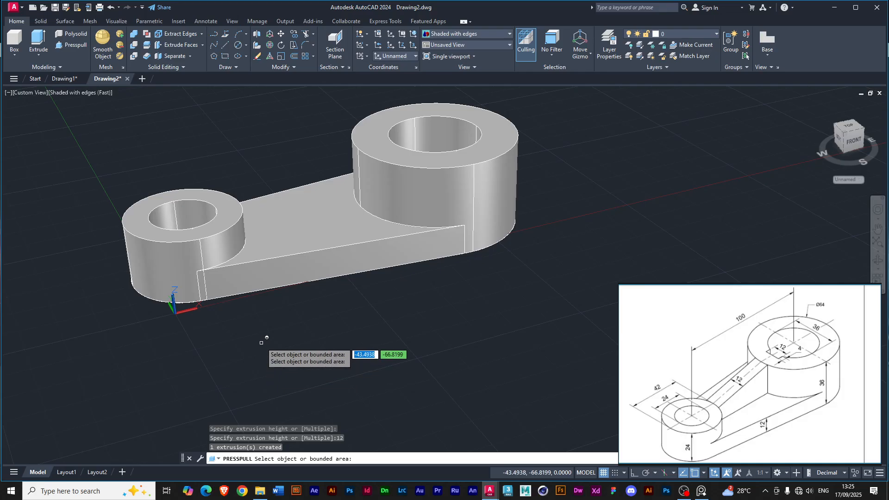
key("Return")
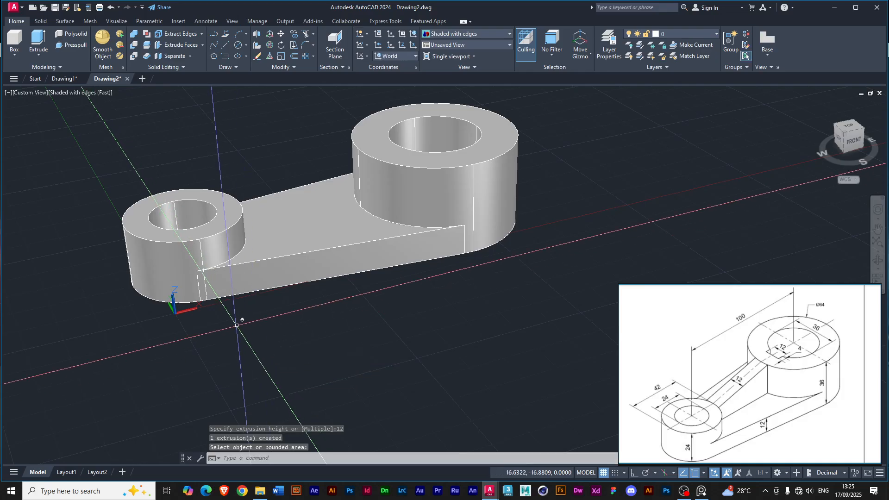
- Open the QuickCalc calculator and move its palette clear of the ribbon
middle_click_drag(225, 317, 277, 328, "shift")
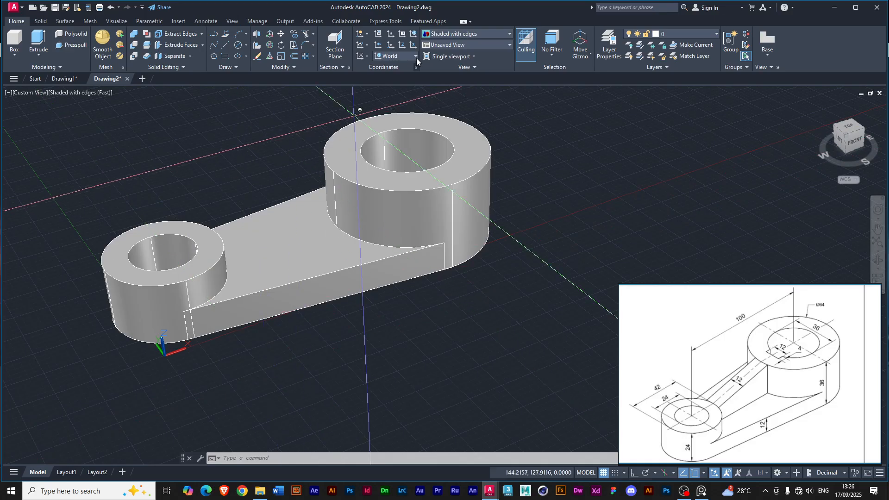
left_click(383, 191)
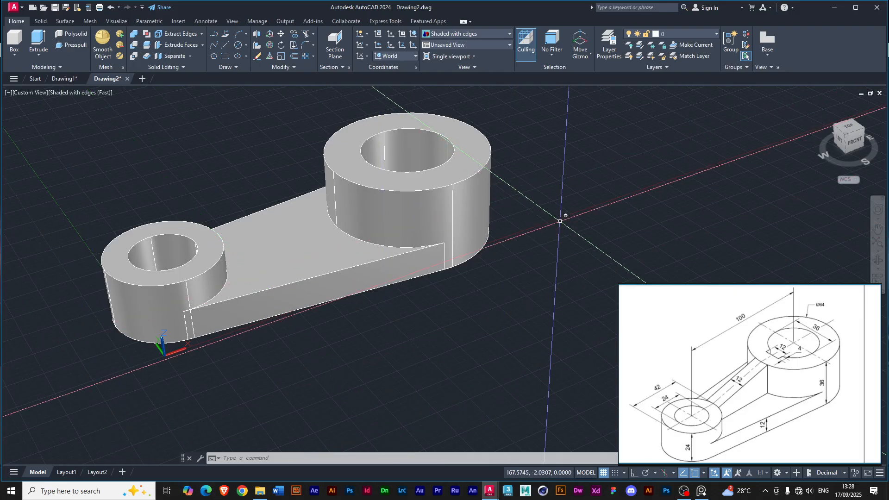
type("CALCULATOR")
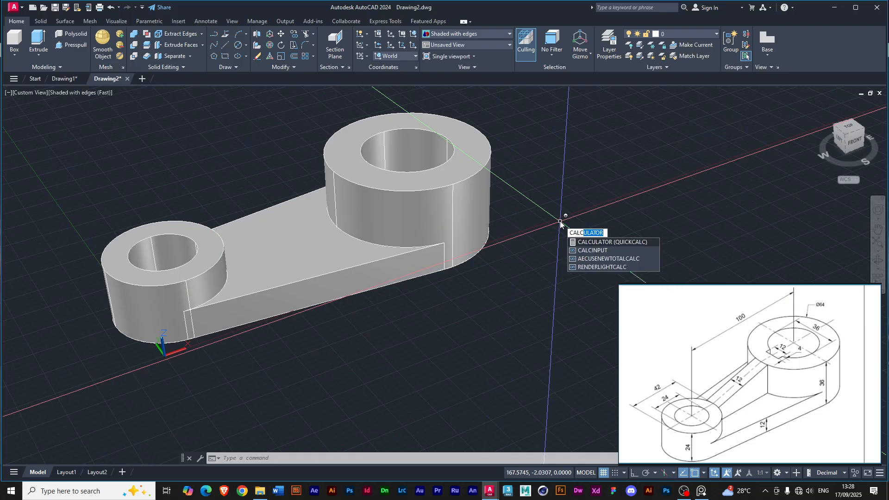
key("Return")
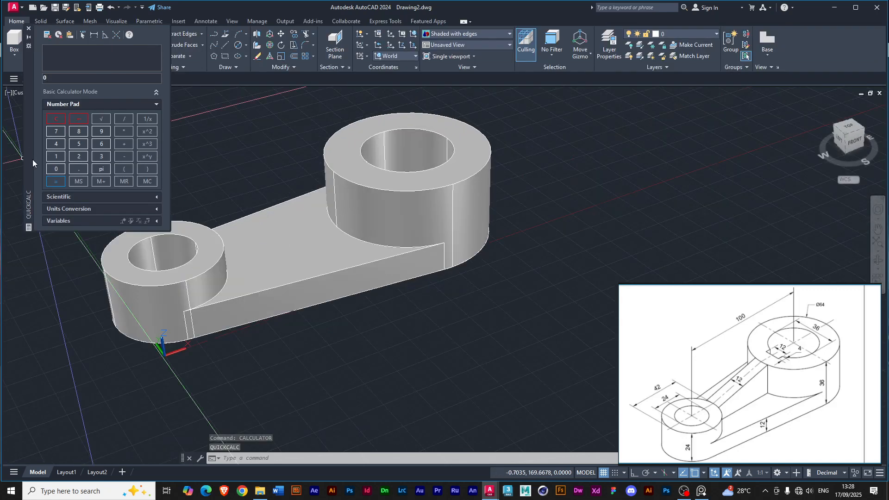
left_click_drag(29, 154, 33, 226)
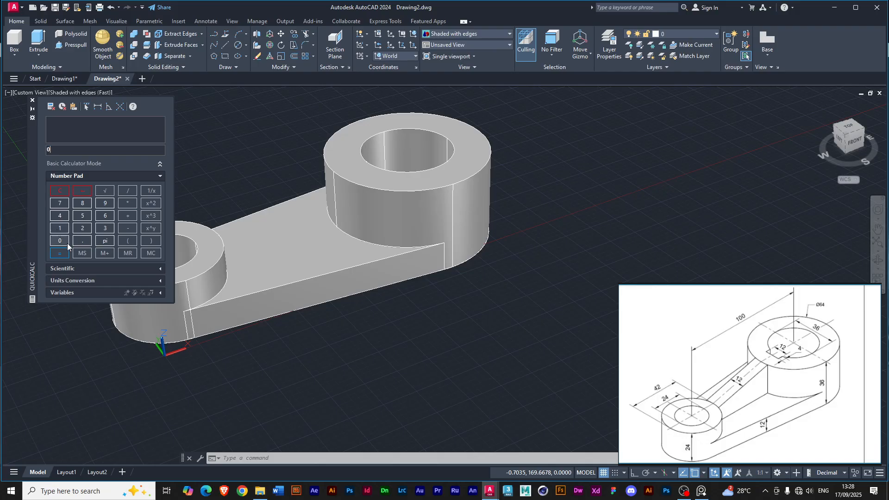
- Calculate the rib length between the bosses as 100-21-32
left_click(63, 228)
left_click(638, 384)
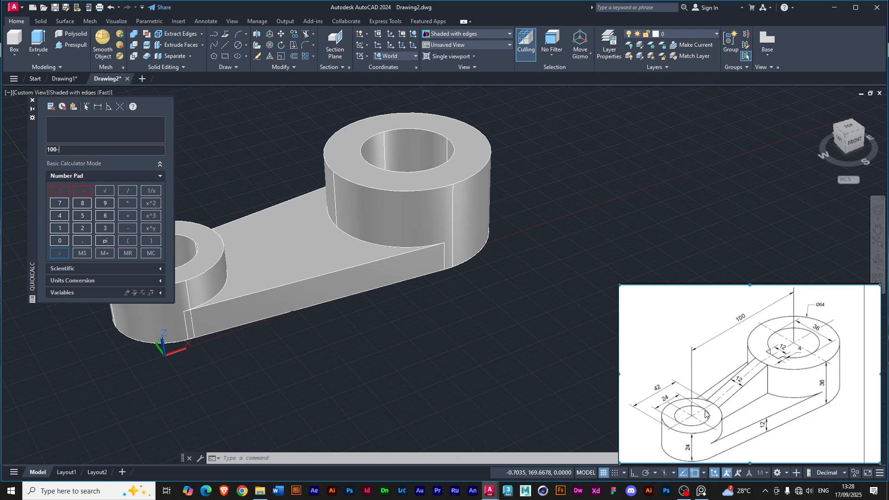
key("Escape")
left_click(81, 229)
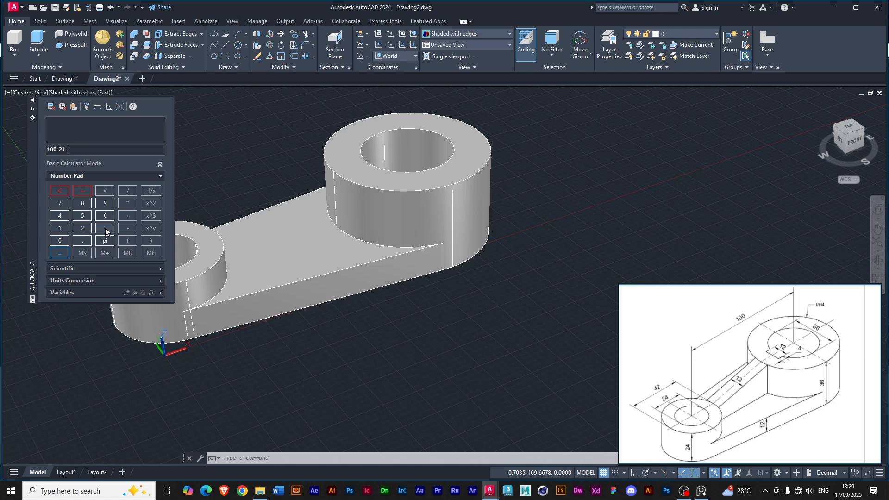
left_click(105, 229)
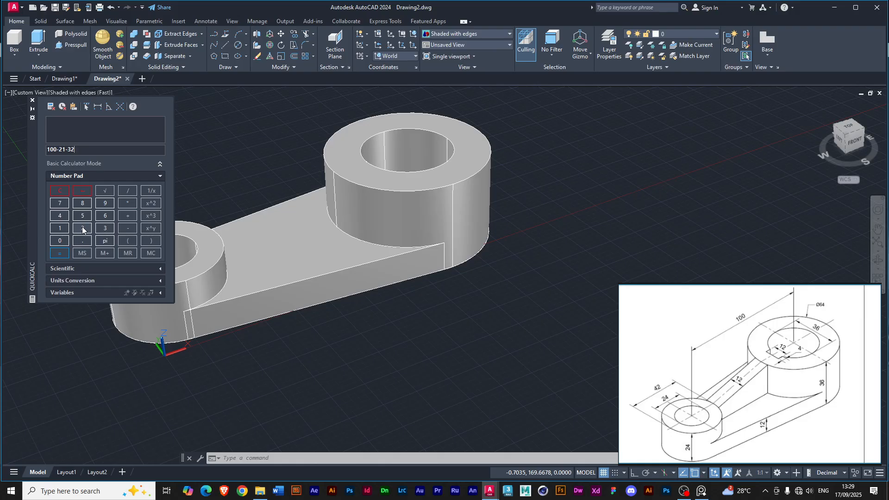
left_click(54, 254)
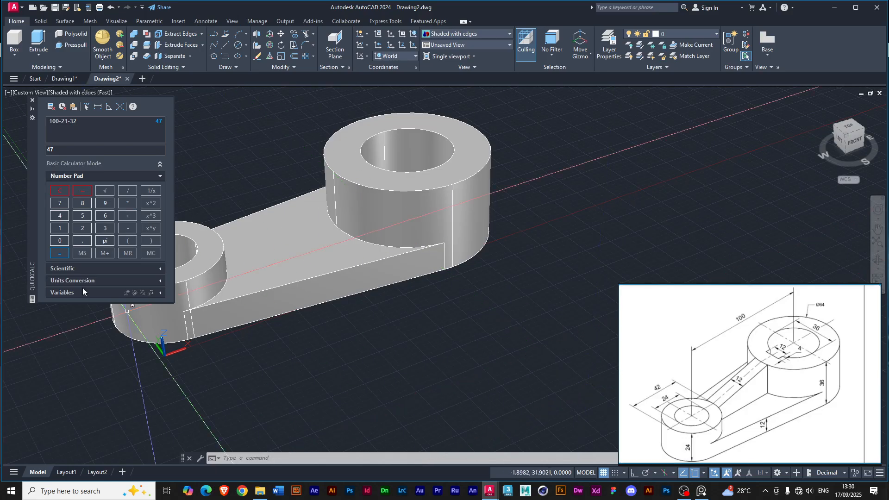
- Calculate the rib heights above the web as 36-12 at the large boss and 24-12 at the small boss
left_click(104, 229)
left_click(104, 218)
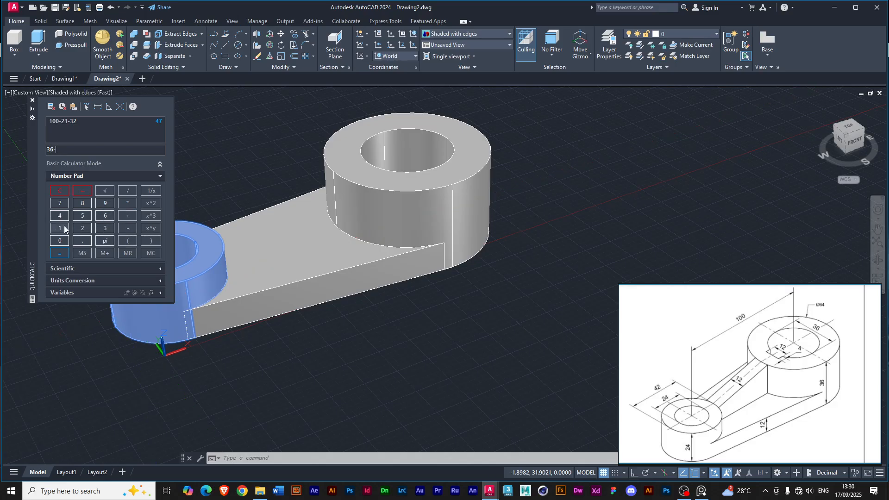
left_click(68, 250)
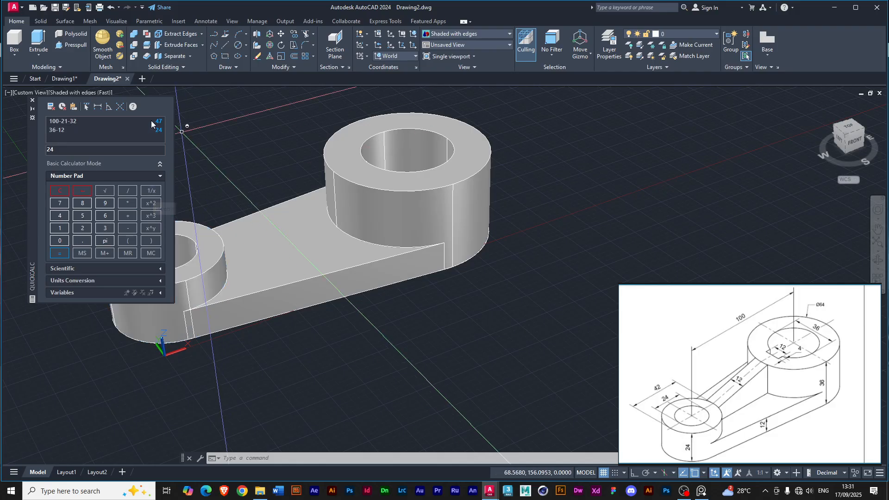
left_click(56, 152)
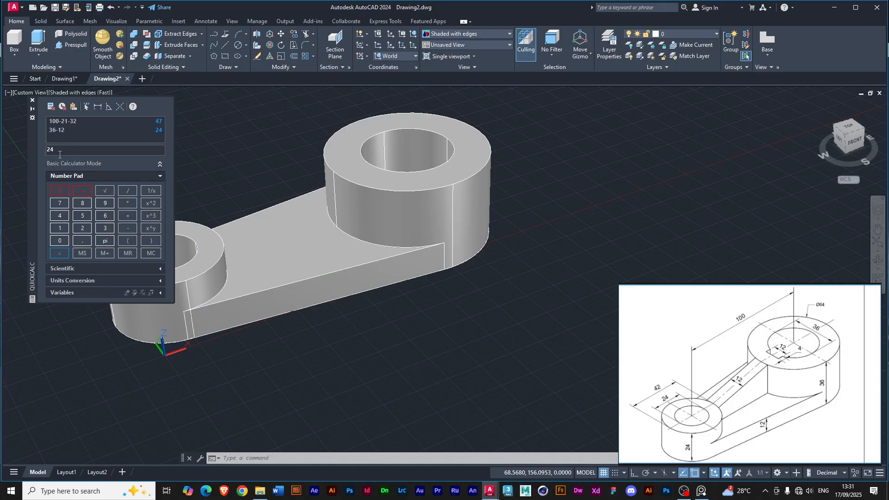
left_click(127, 228)
left_click(60, 228)
left_click(81, 228)
left_click(59, 254)
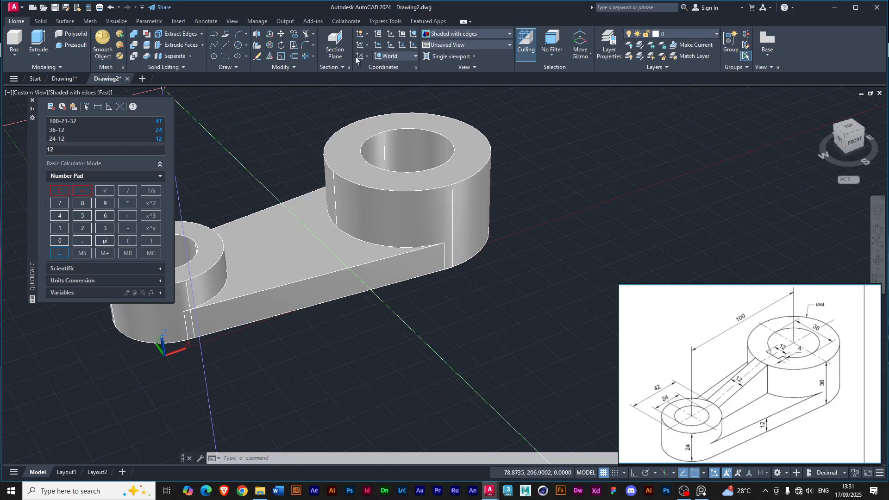
- Set the UCS to Front and turn on Ortho mode for the Line command
left_click(416, 57)
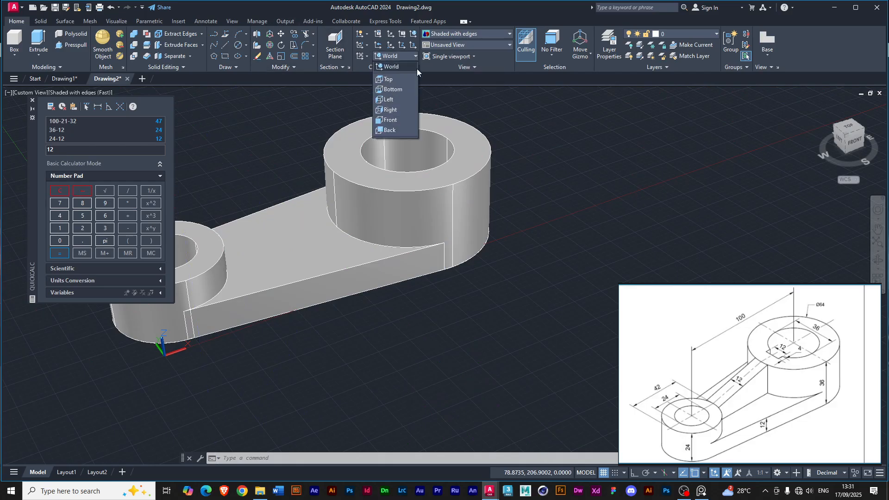
left_click(388, 120)
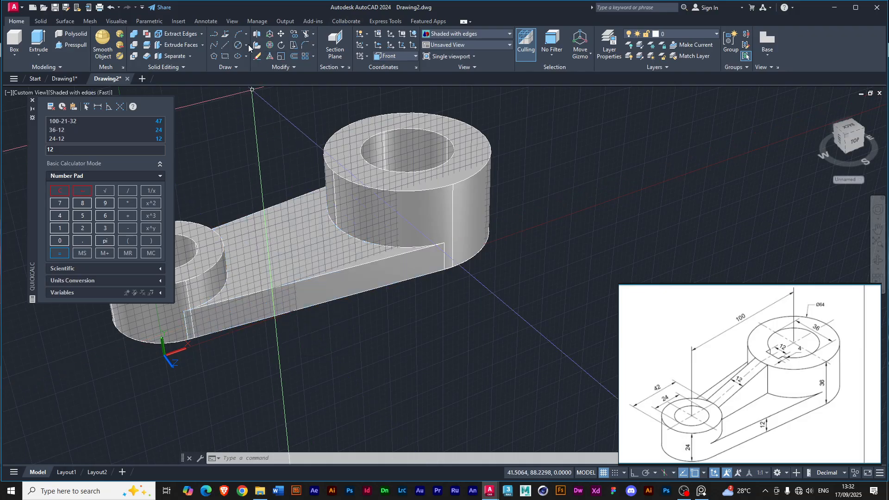
left_click(226, 46)
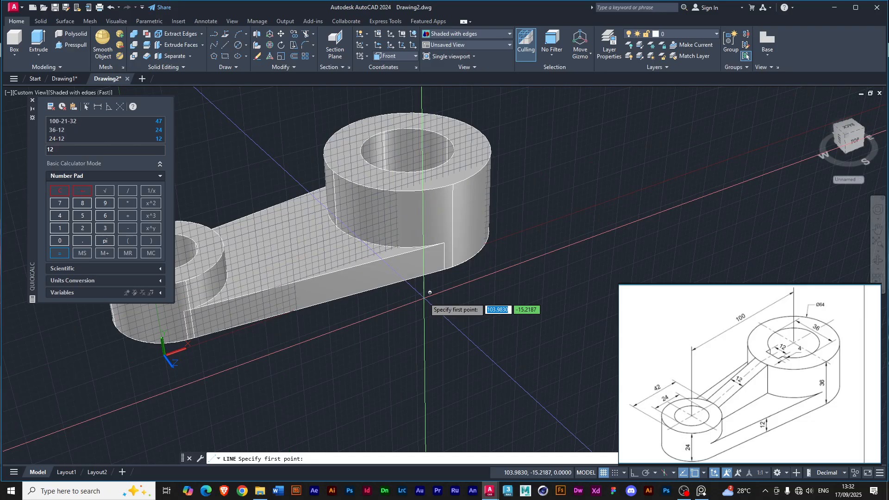
left_click(634, 472)
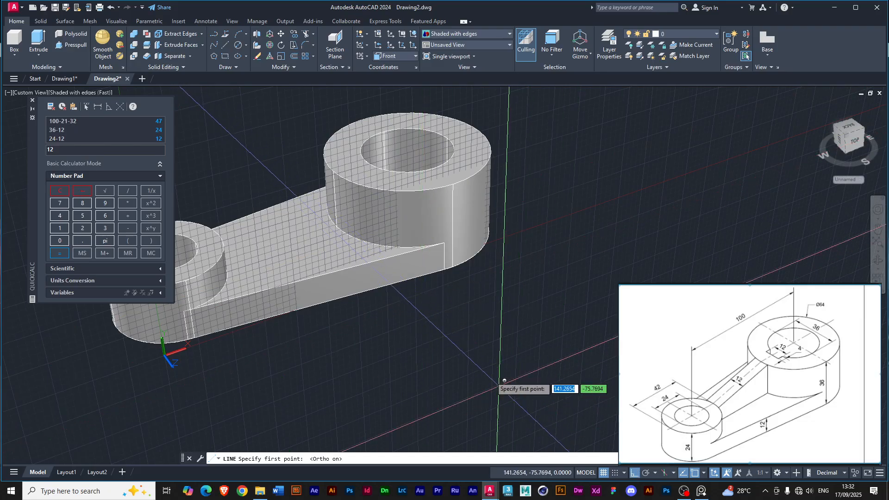
- Draw the closed rib profile in front of the link with lines 12 down, 47 across and 24 up, closing with a sloped line to the start
left_click(417, 294)
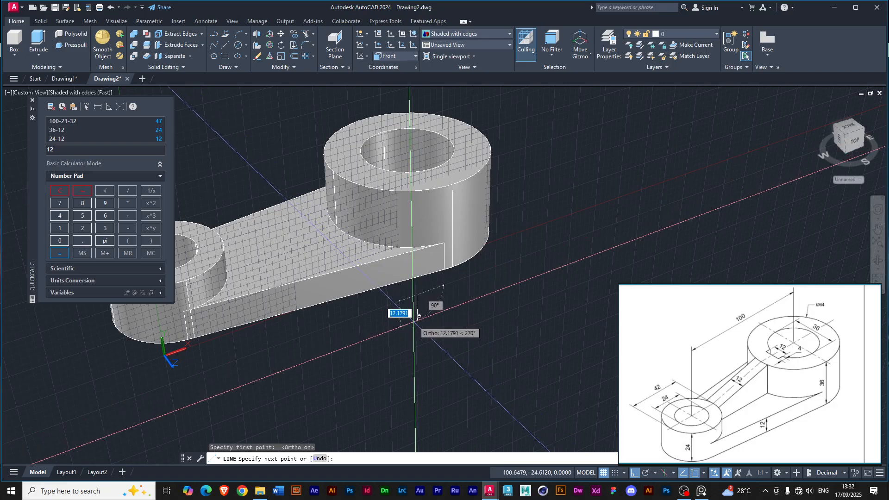
type("12")
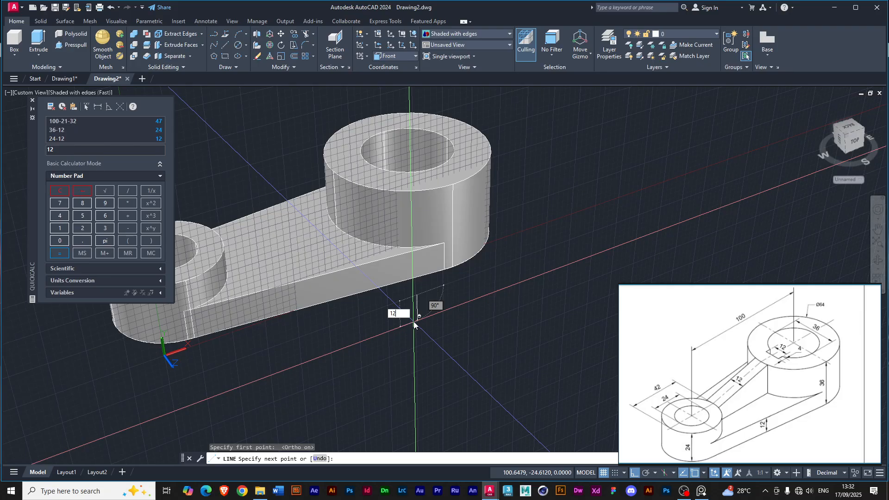
key("Return")
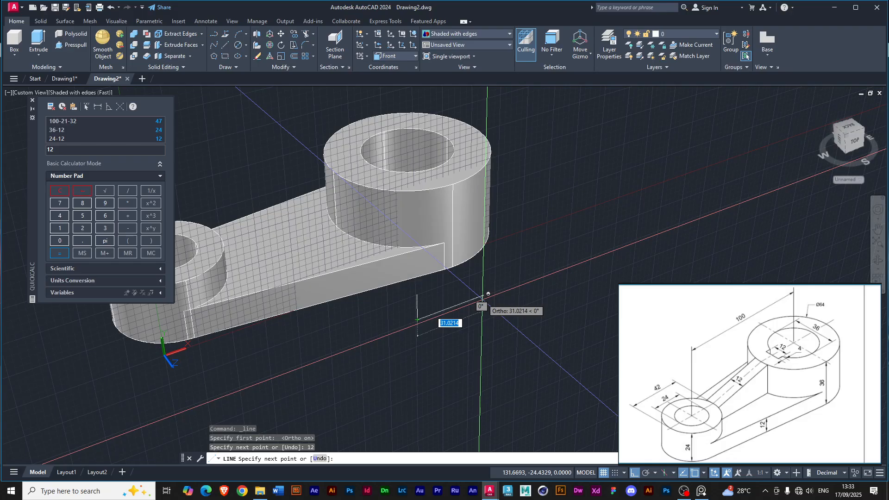
type("47")
key("Return")
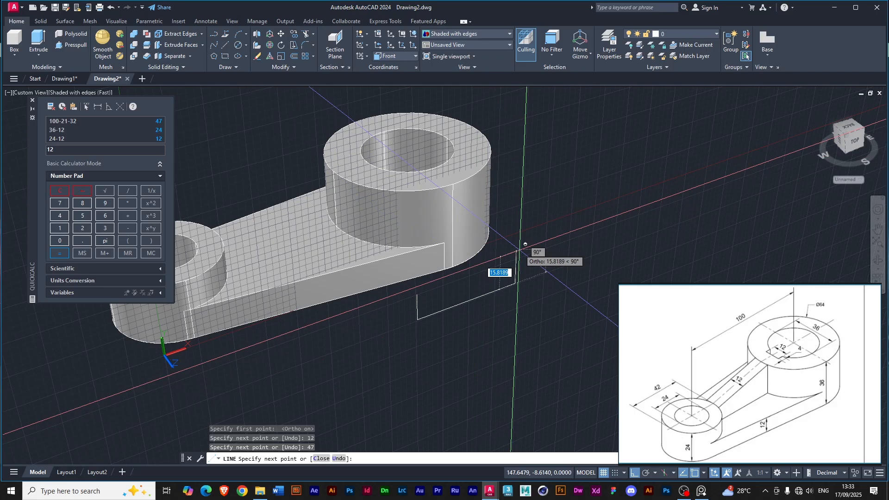
type("24")
key("Return")
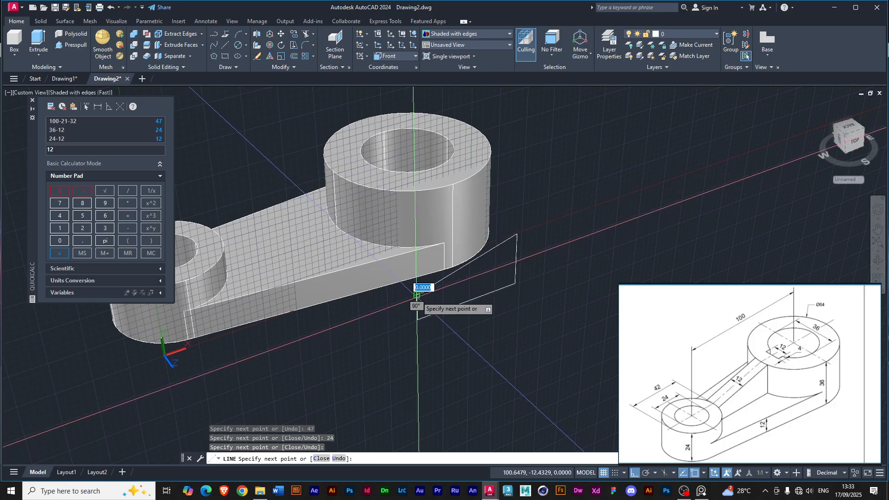
left_click(417, 295)
key("Return")
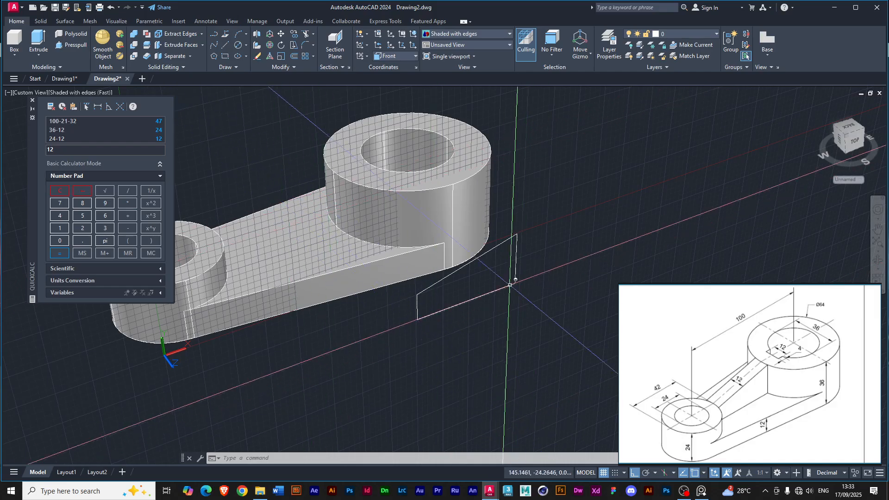
left_click(518, 238)
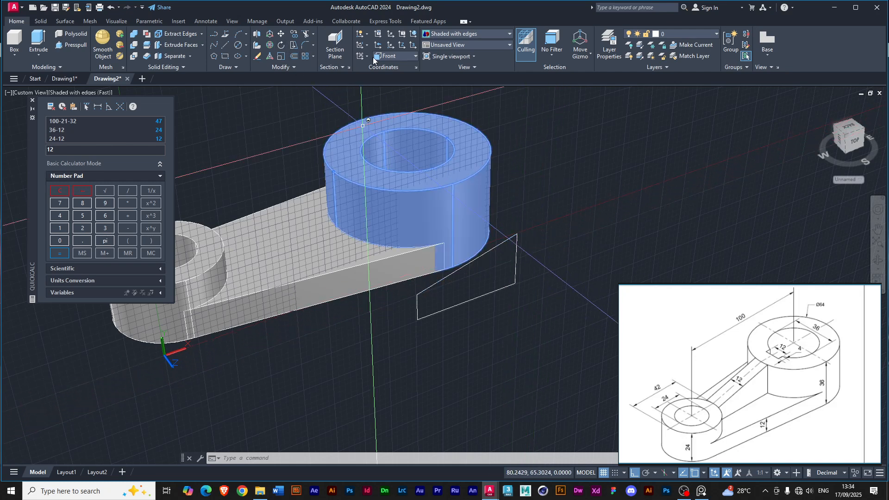
- Set the UCS back to World with the rib profile drawn in front of the link
left_click(415, 56)
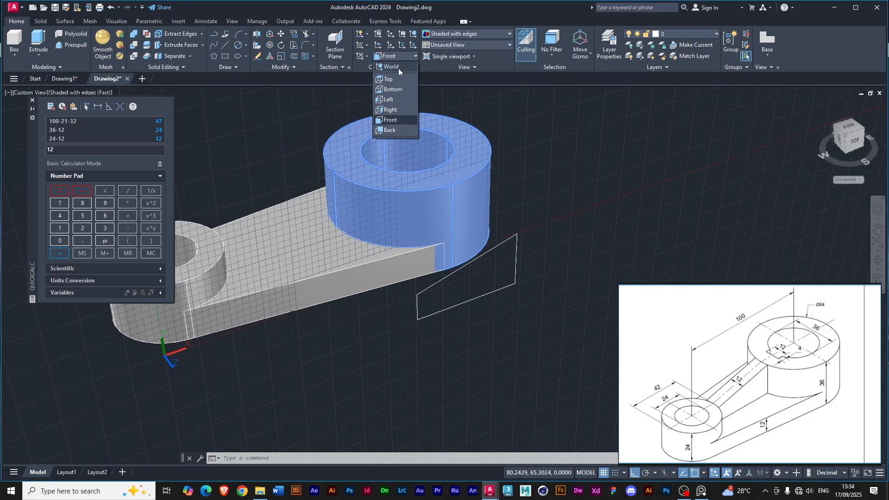
left_click(399, 68)
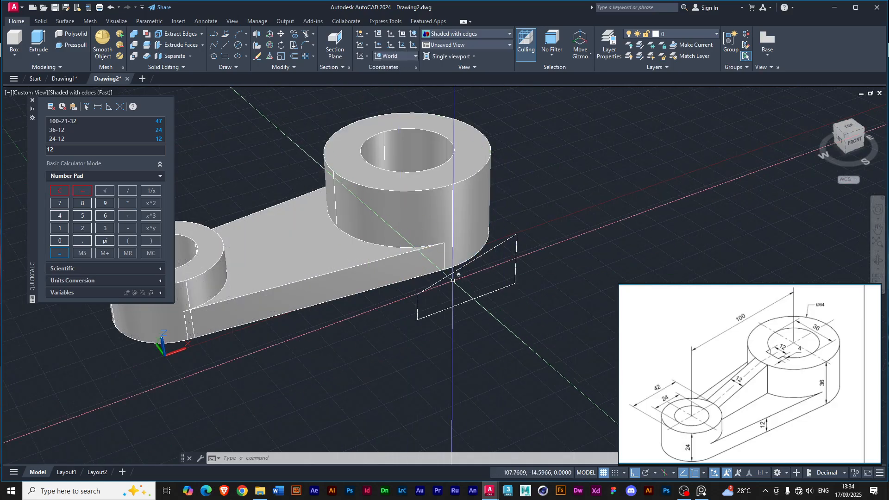
mouse_move(417, 302)
middle_mouse_down("shift")
mouse_move(390, 306)
mouse_move(406, 299)
middle_mouse_up("shift")
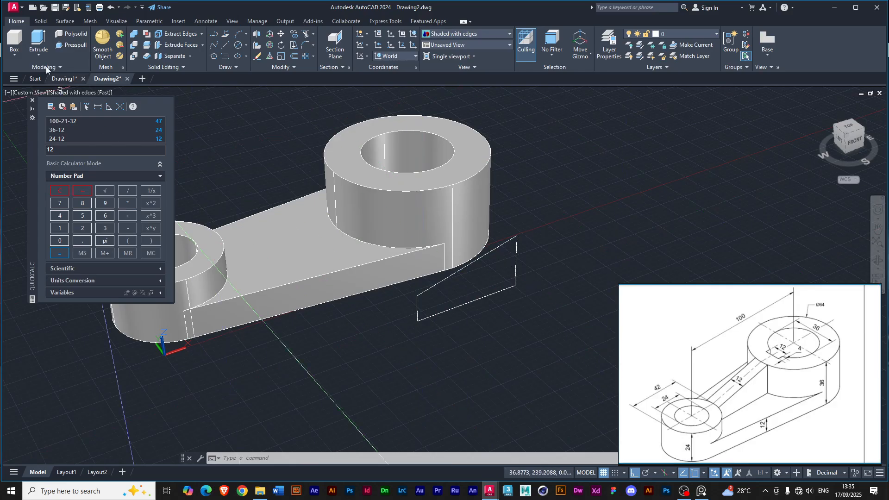
- Try to press-pull the area enclosed by the sloped rib profile in front of the link
left_click(66, 45)
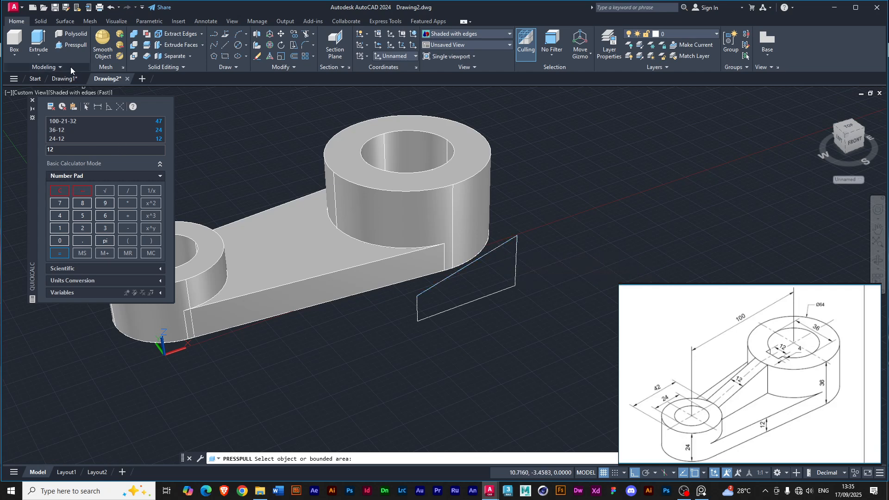
left_click(61, 45)
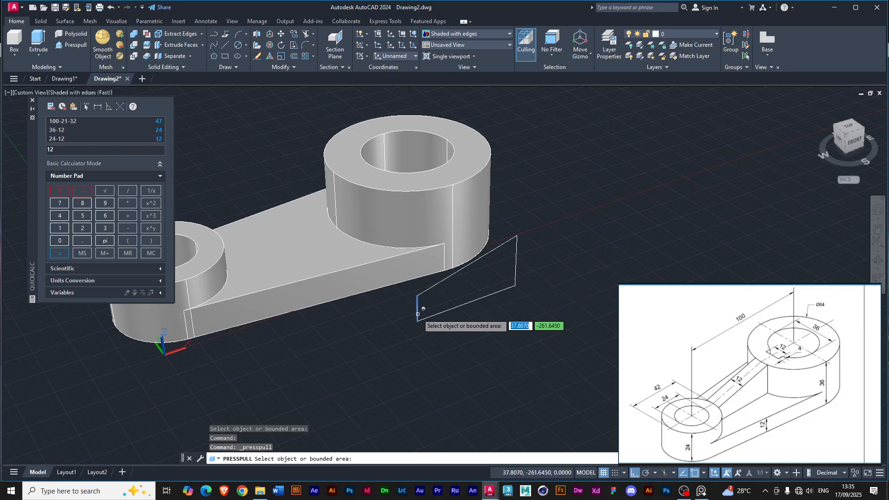
middle_click_drag(424, 308, 484, 260, "shift")
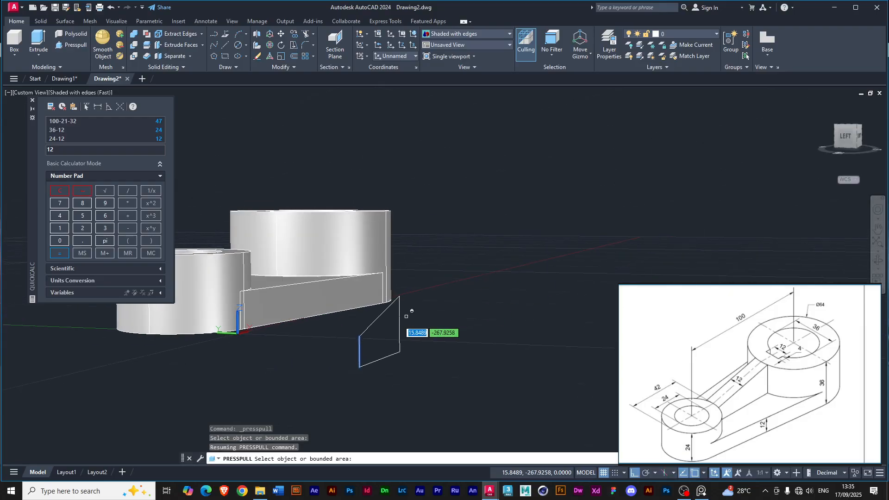
left_click(378, 328)
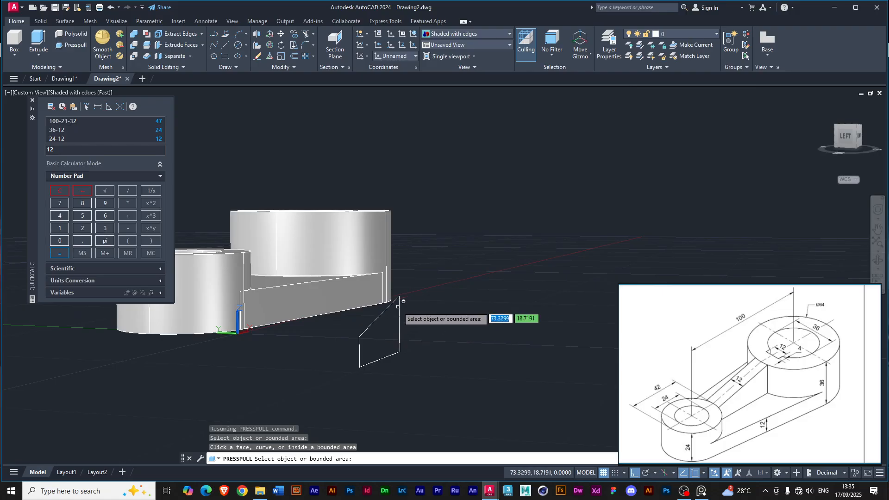
scroll(382, 332, "up", 2)
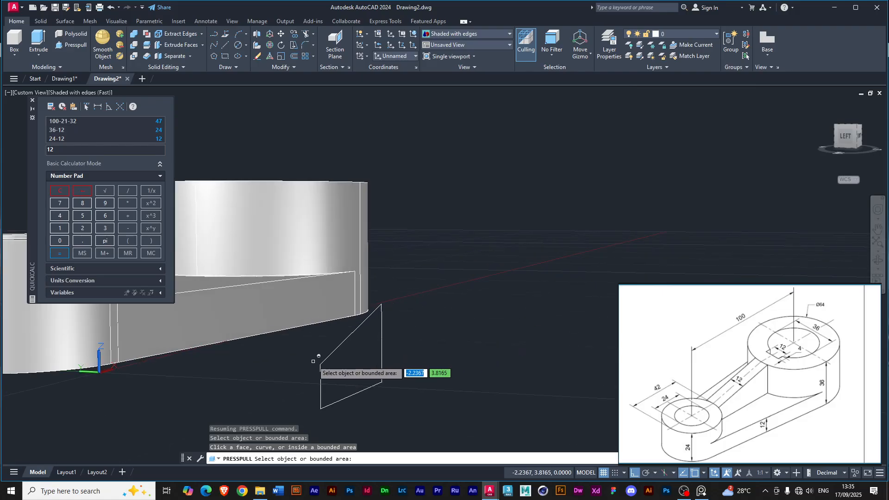
key("Return")
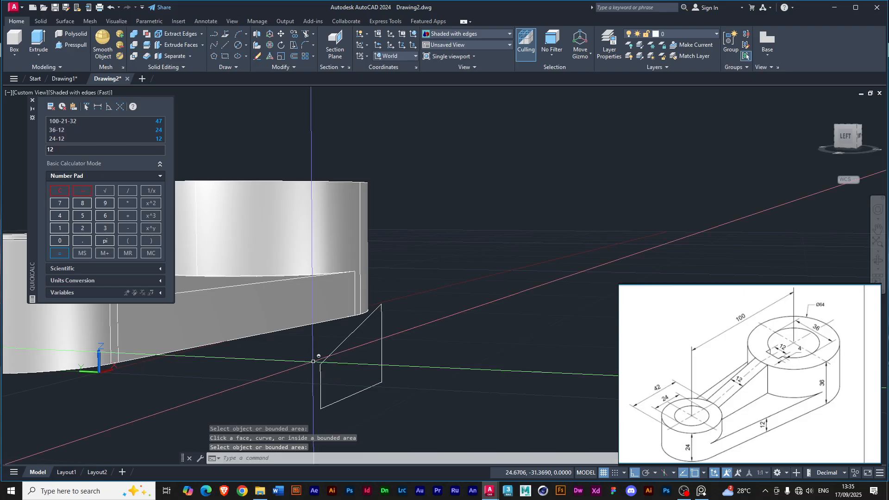
- Select the four rib profile lines and move them up and well clear of the link, beyond the large boss
mouse_move(389, 358)
middle_mouse_down("shift")
mouse_move(393, 349)
mouse_move(403, 373)
mouse_move(388, 386)
mouse_move(380, 345)
middle_mouse_up("shift")
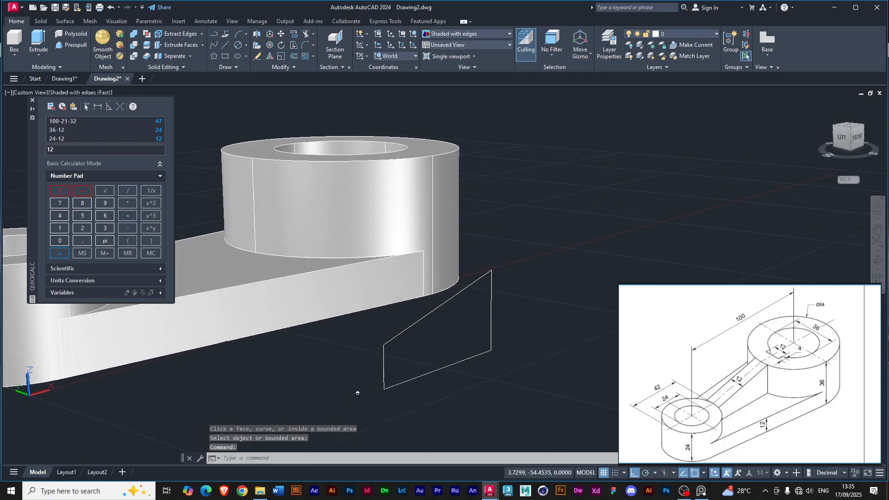
left_click(384, 361)
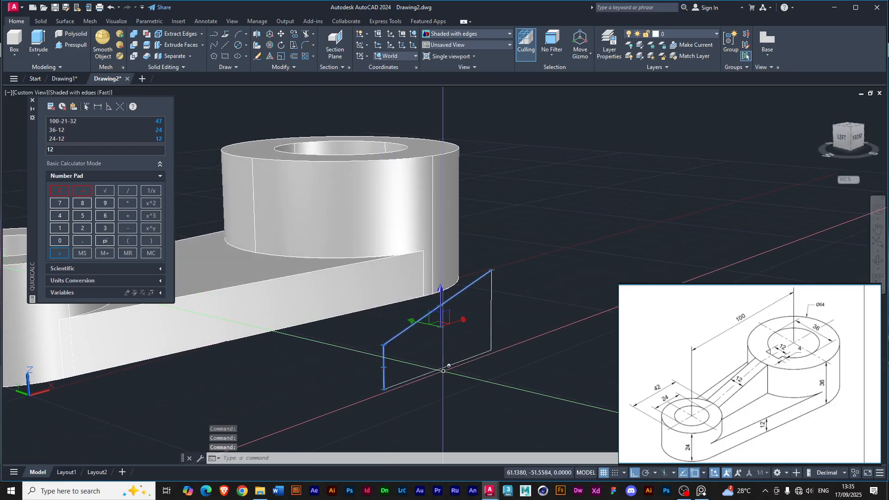
left_click(492, 328)
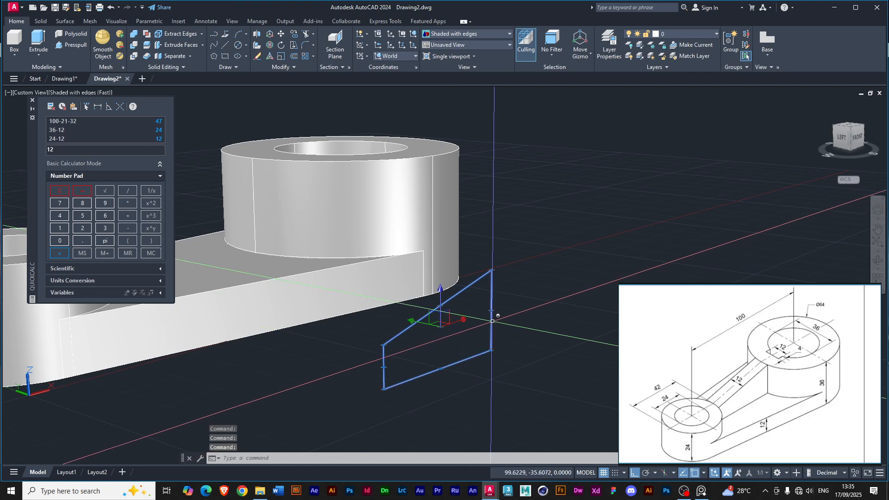
left_click(413, 321)
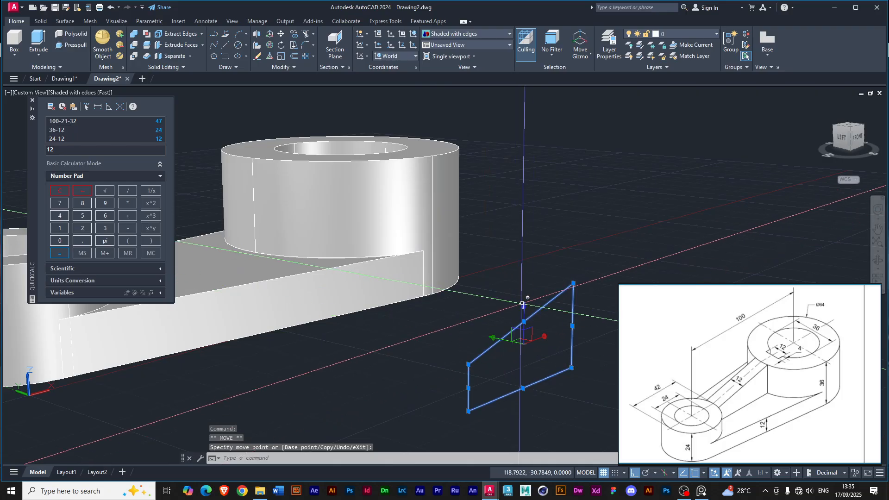
left_click(526, 311)
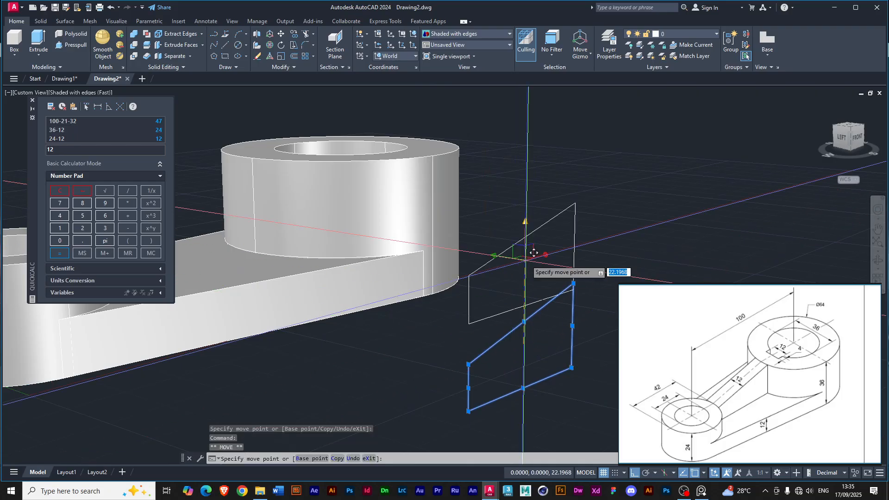
left_click(563, 210)
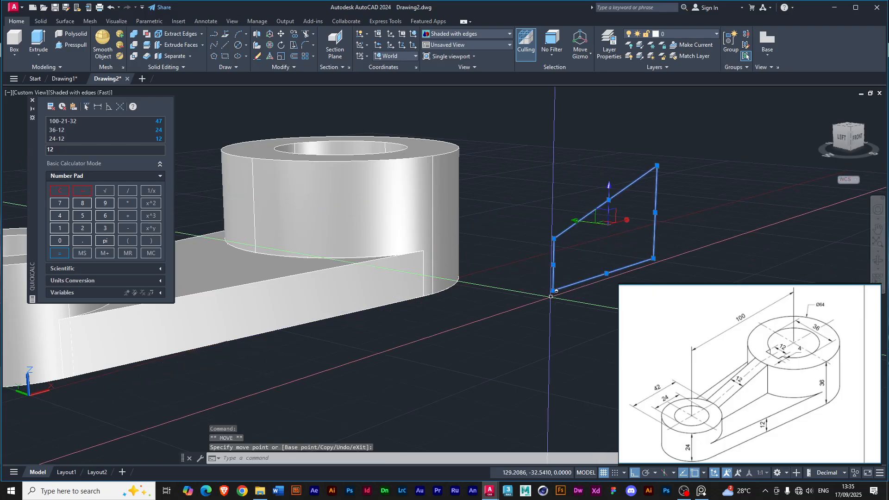
- Deselect the relocated rib profile lines and start the Presspull command for the area they enclose
scroll(551, 297, "down", 1)
key("alt")
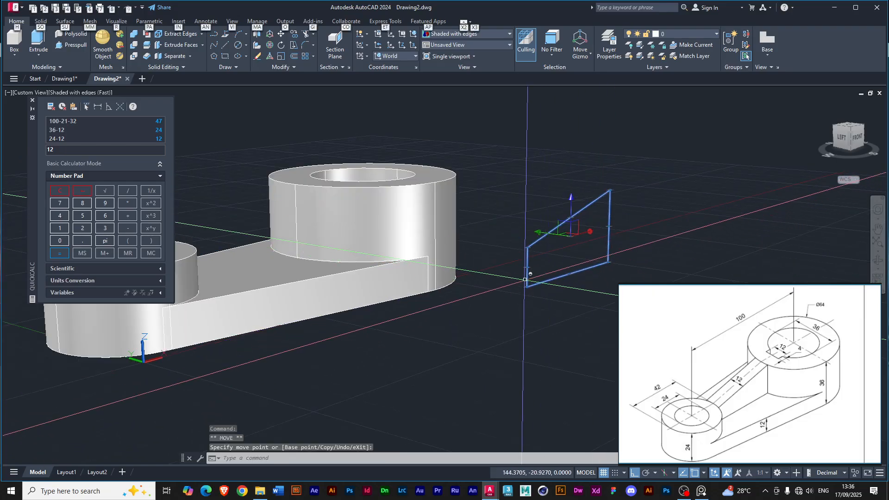
middle_click_drag(525, 279, 542, 293, "shift")
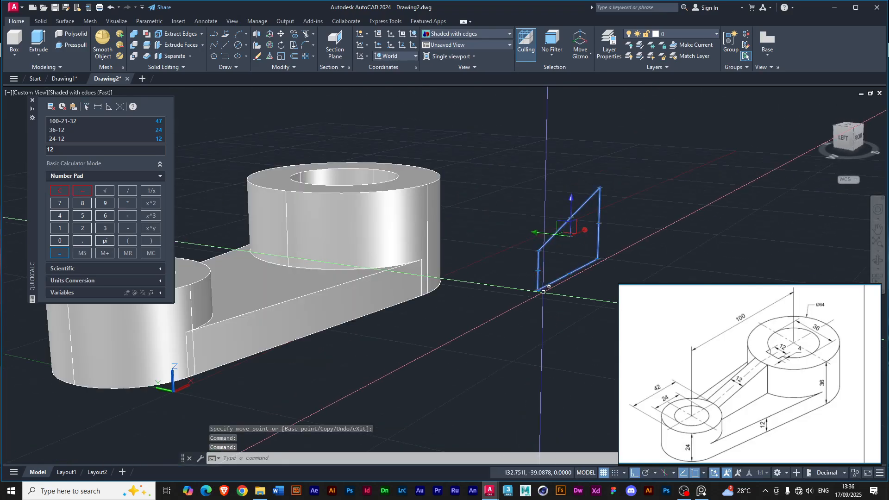
left_click(59, 47)
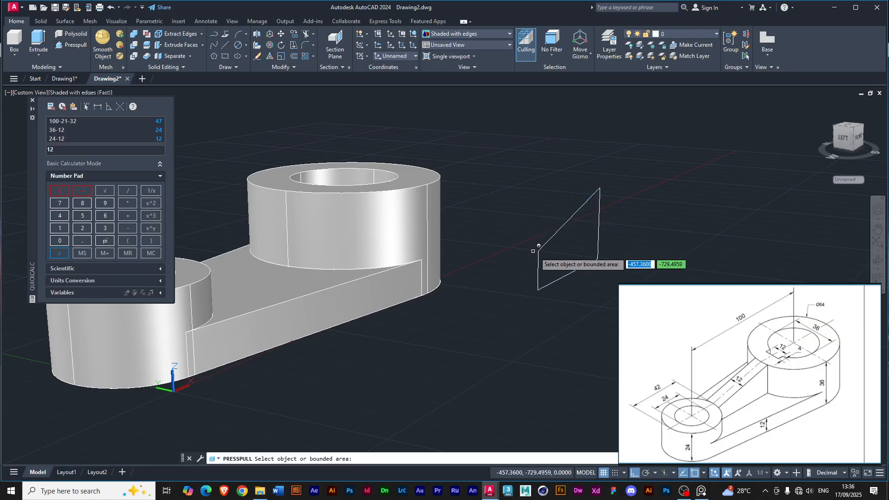
middle_click_drag(512, 252, 582, 254, "shift")
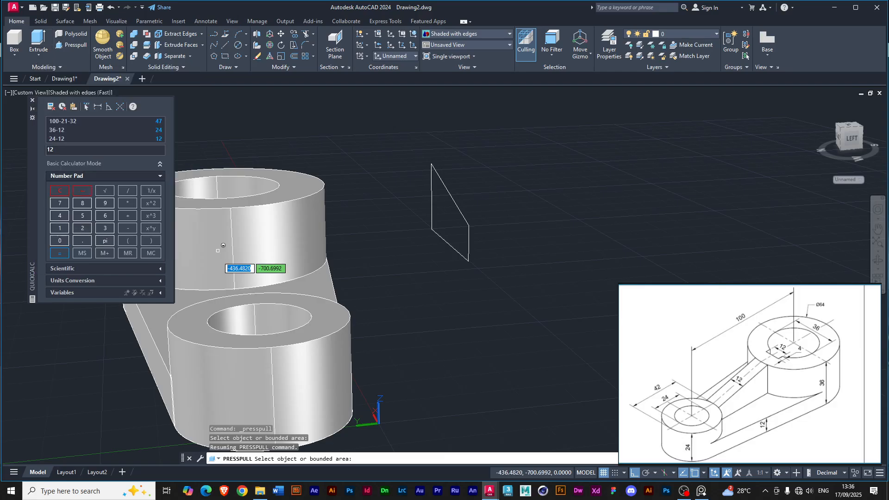
- Switch to OBS Studio and move the floating reference drawing window off the recording controls
left_click(680, 490)
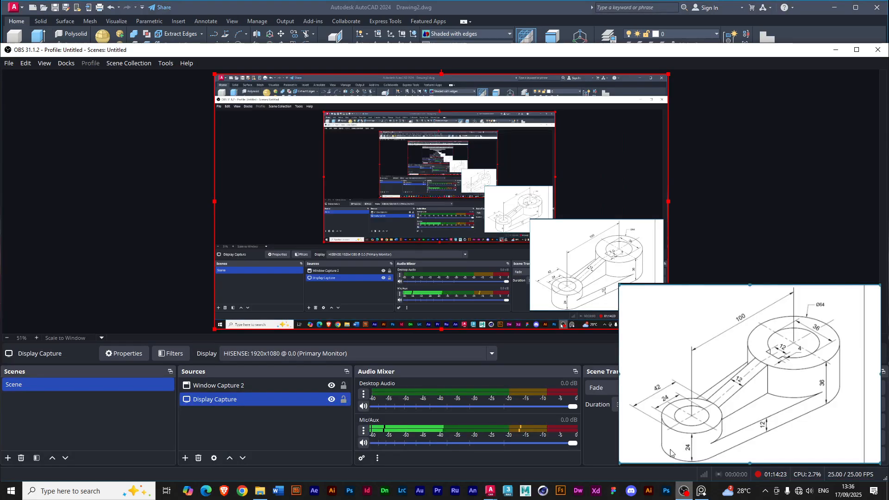
mouse_move(838, 291)
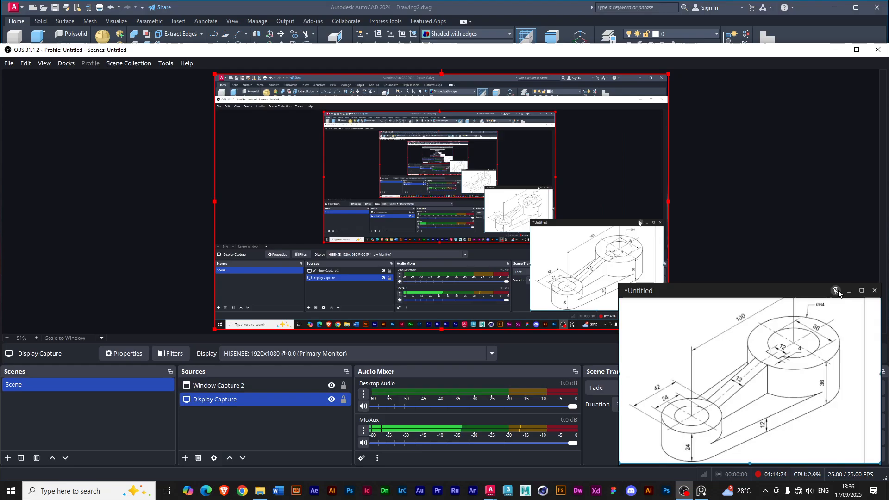
left_click(793, 291)
left_click_drag(793, 288, 574, 270)
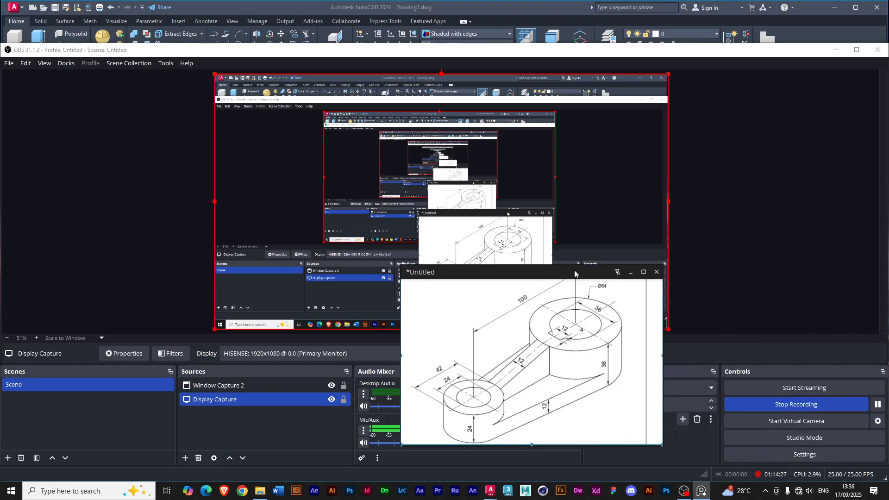